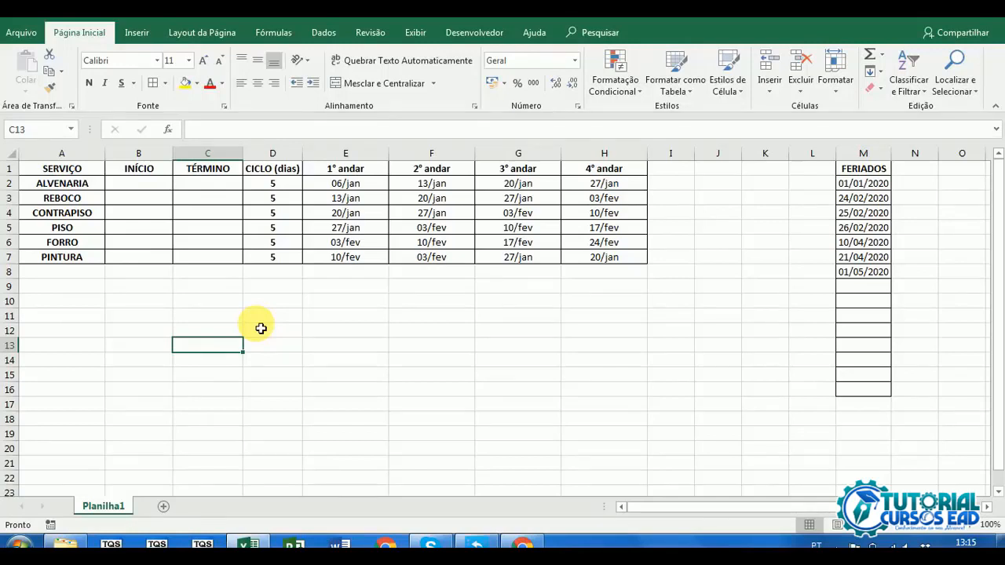
Examine the ALVENARIA row's INÍCIO and TÉRMINO cells and its dates for the 1º to 4º andar.
click(284, 301)
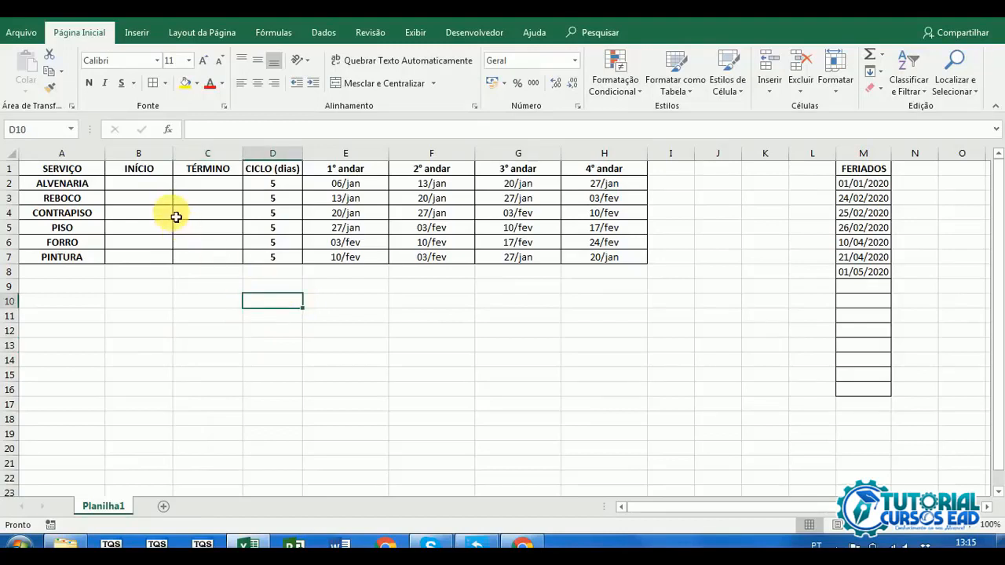
click(149, 189)
click(192, 187)
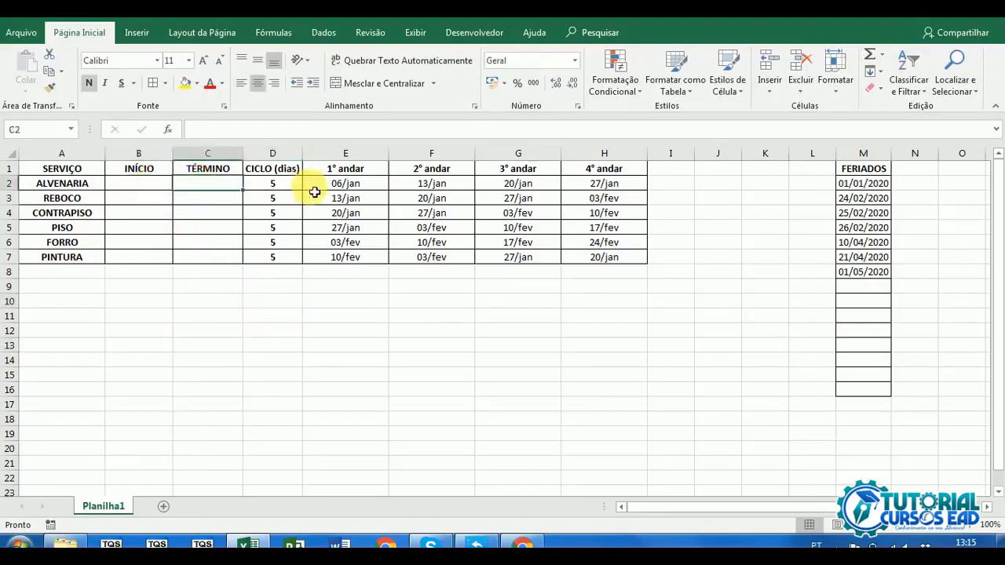
click(67, 187)
click(132, 272)
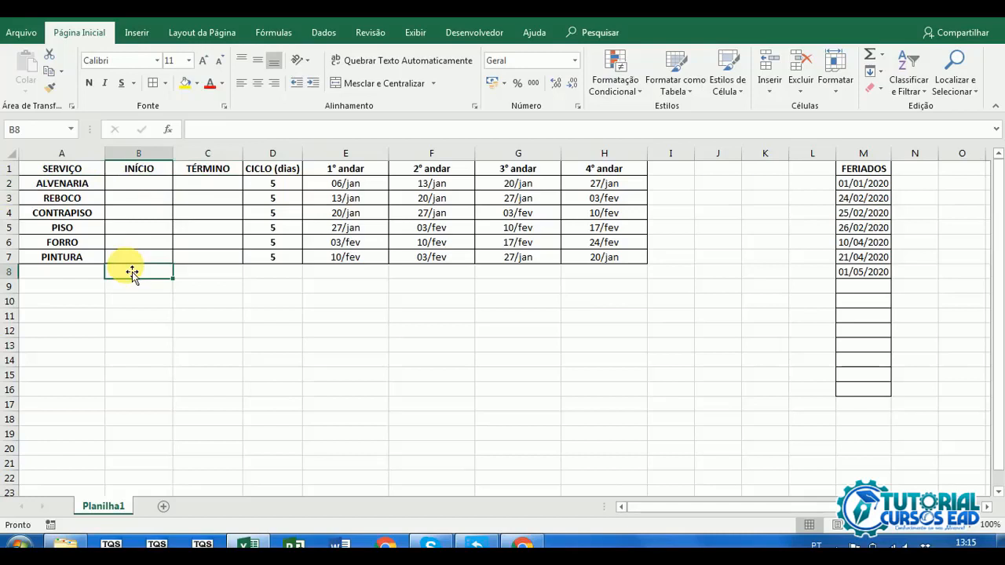
click(94, 186)
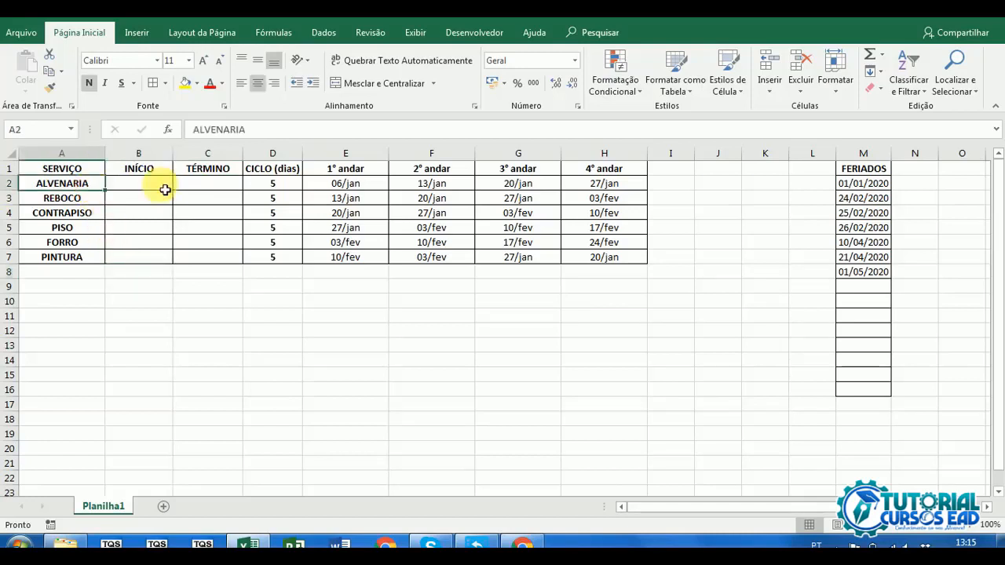
click(352, 188)
click(426, 190)
click(522, 187)
click(620, 185)
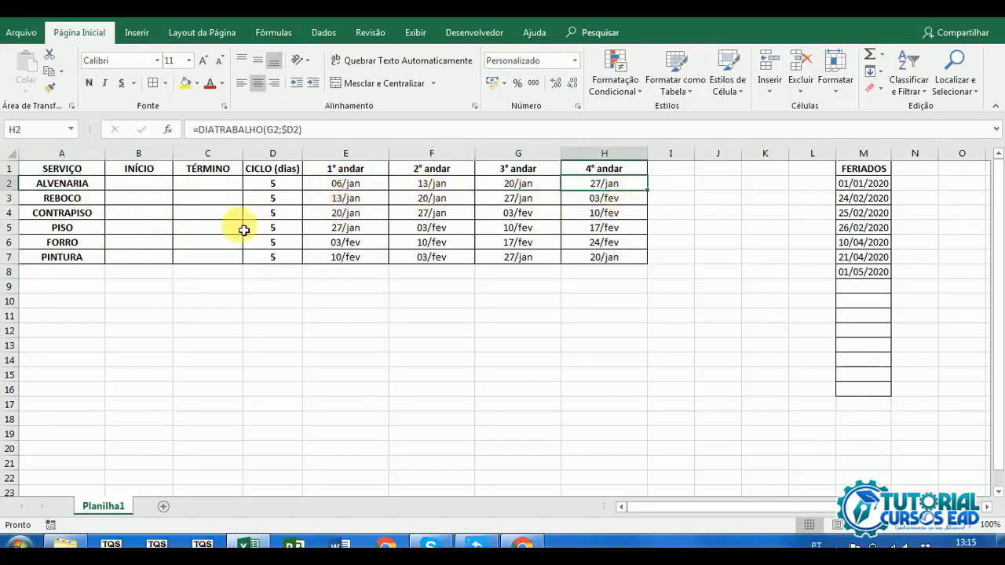
click(361, 189)
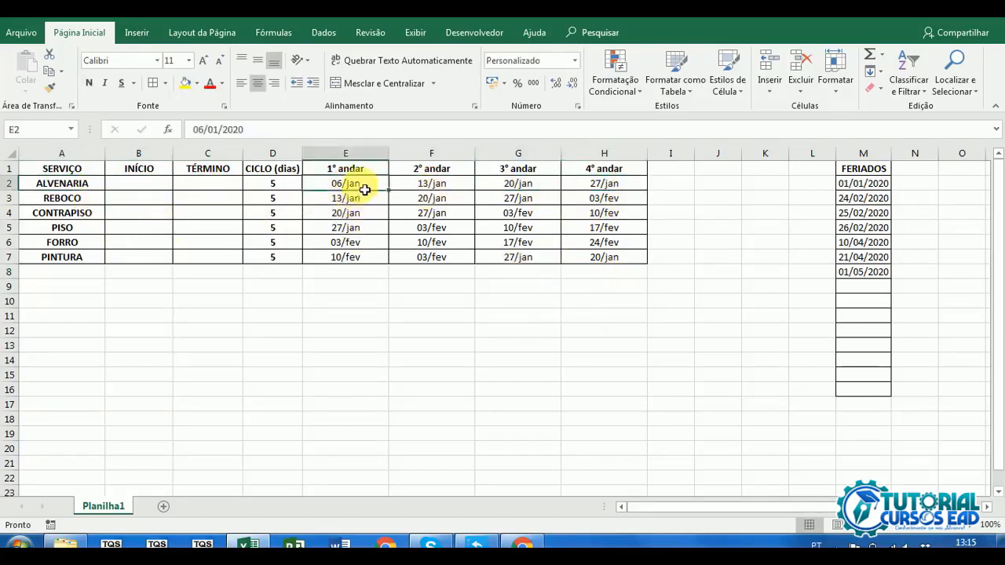
click(435, 184)
click(511, 185)
click(597, 187)
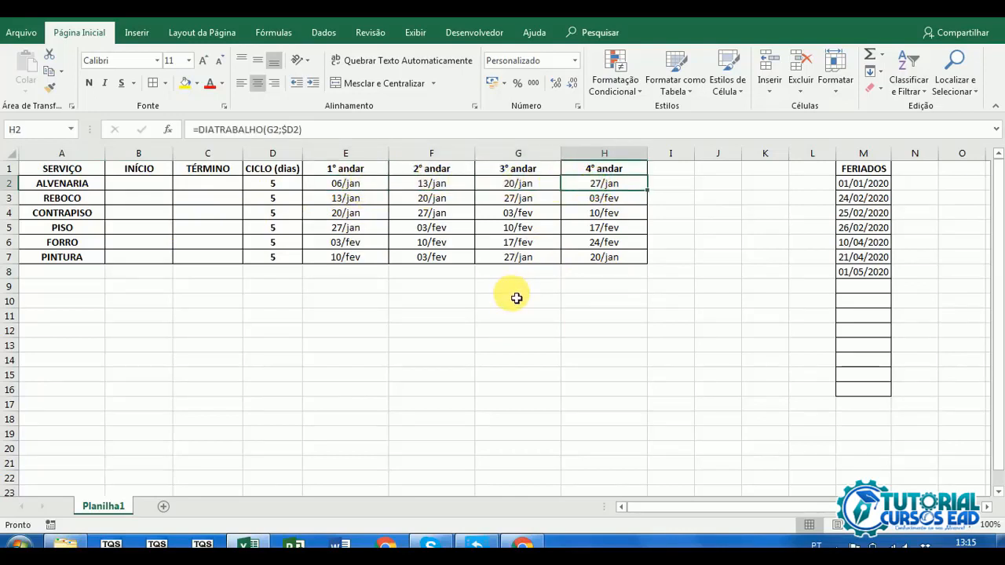
click(515, 298)
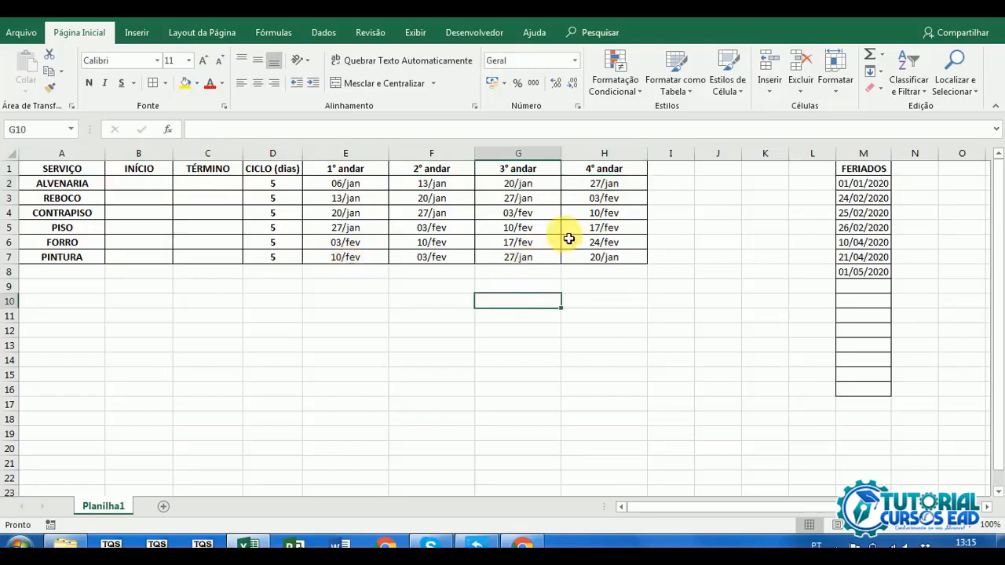
click(404, 303)
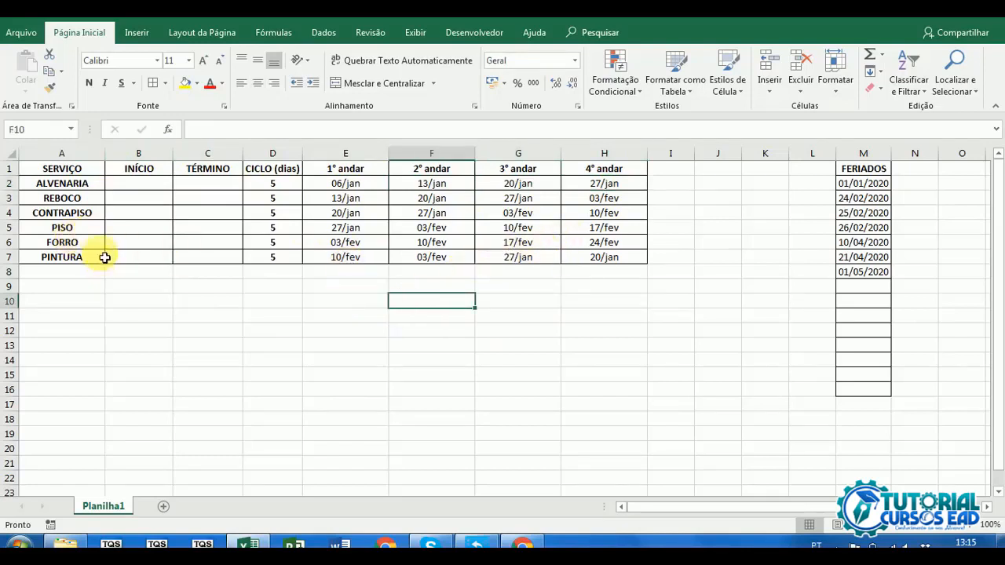
Review the order of the services in the SERVIÇO column, comparing ALVENARIA, REBOCO, CONTRAPISO and PISO.
click(74, 199)
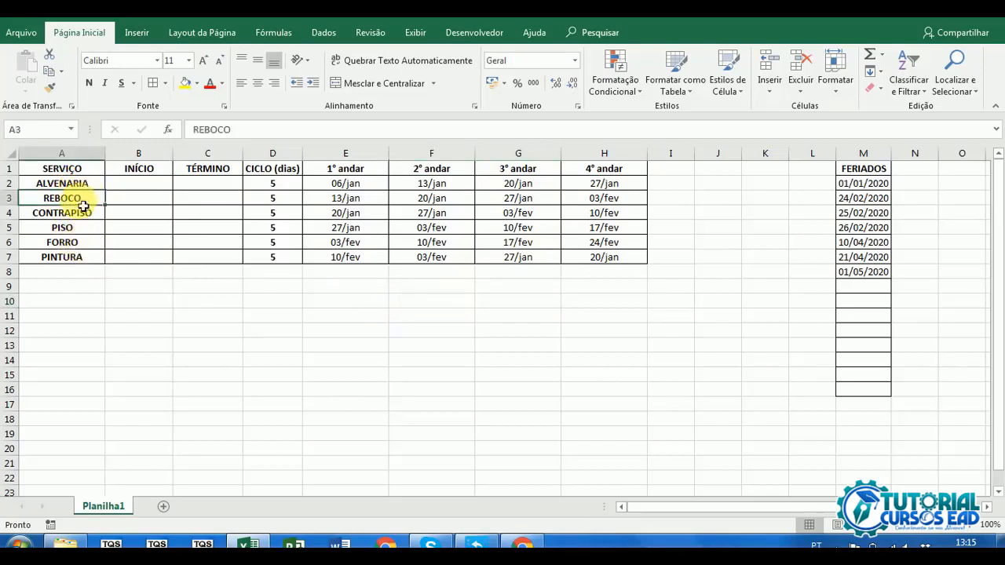
click(81, 183)
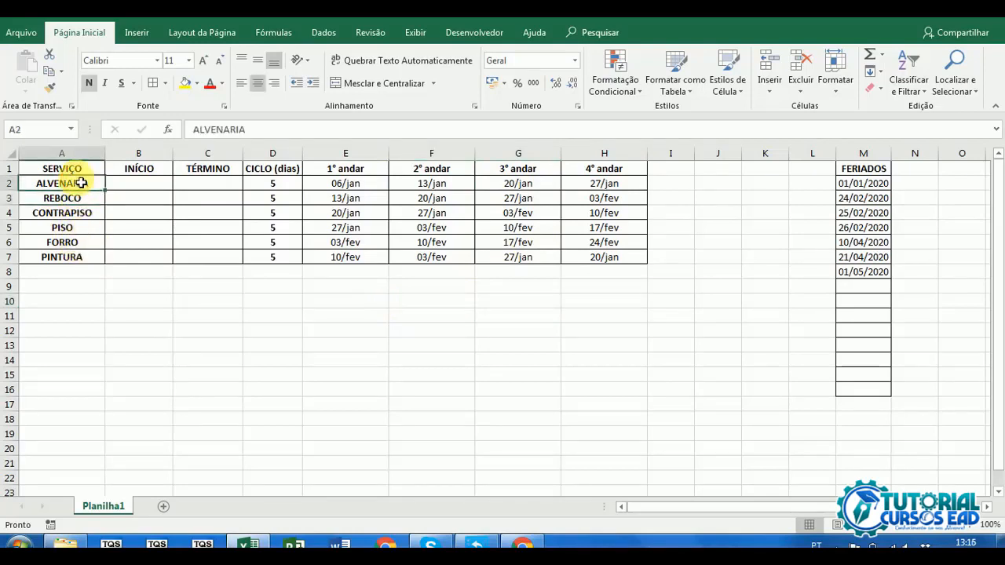
click(80, 227)
click(85, 217)
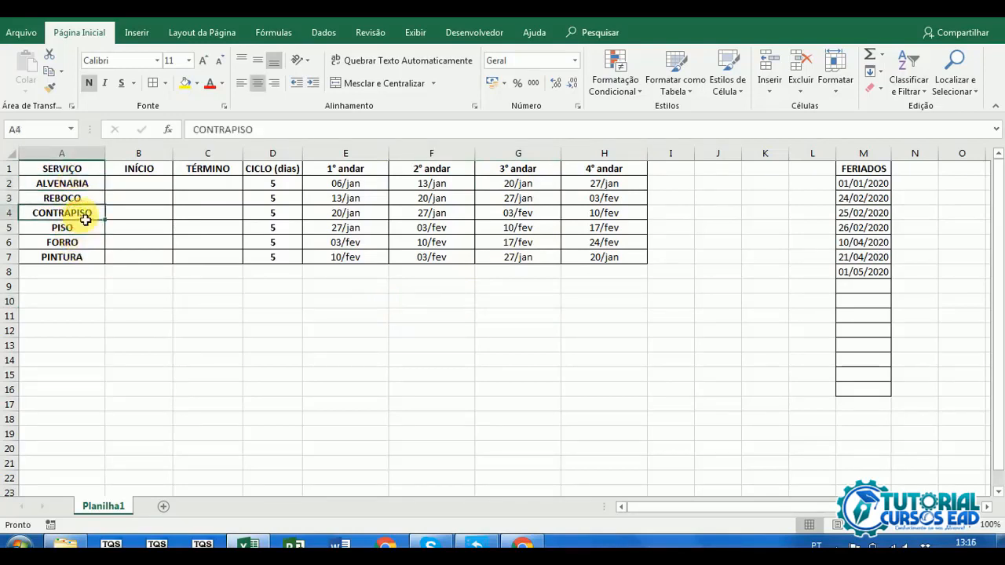
click(87, 236)
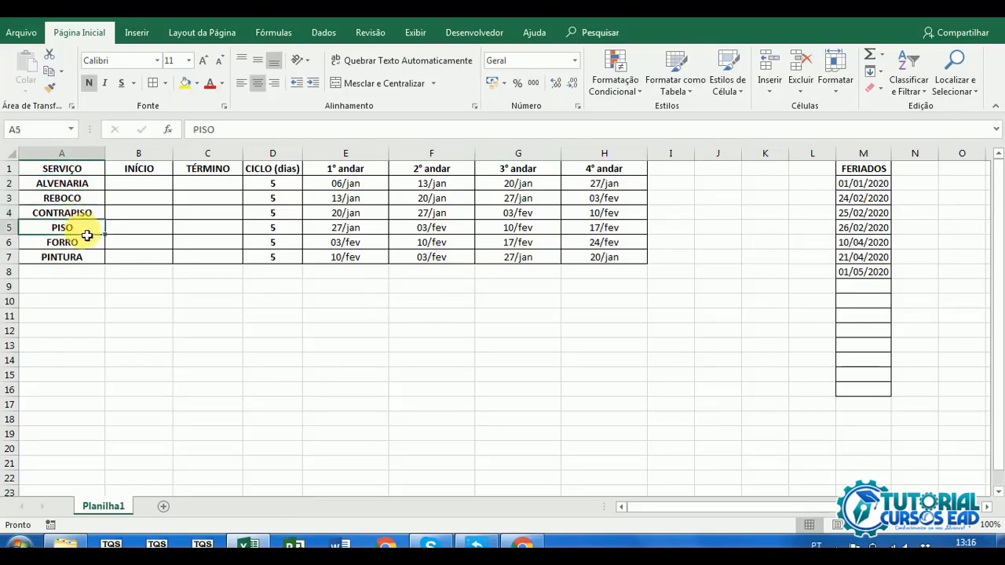
click(86, 194)
click(78, 187)
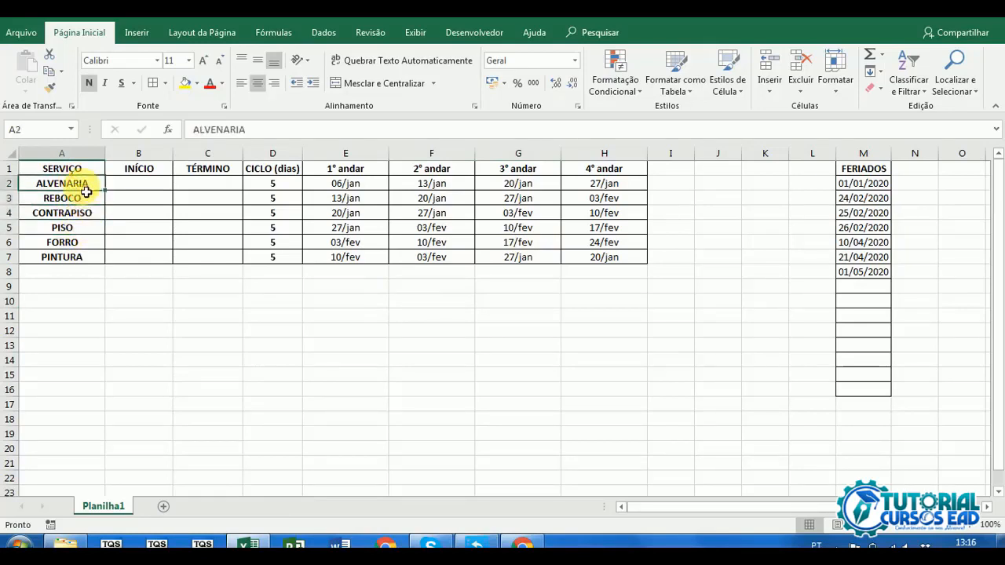
click(89, 202)
click(82, 187)
click(77, 203)
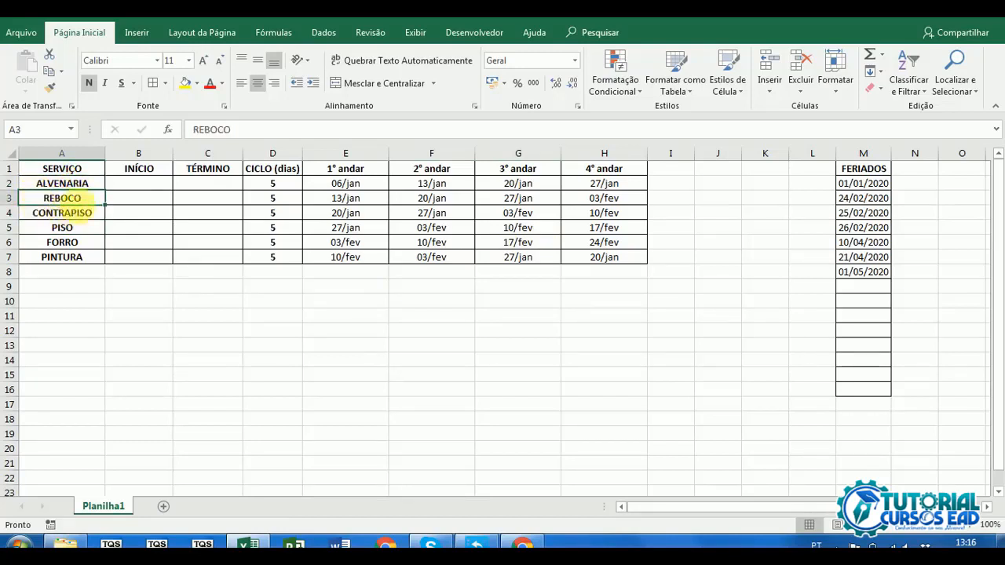
click(84, 189)
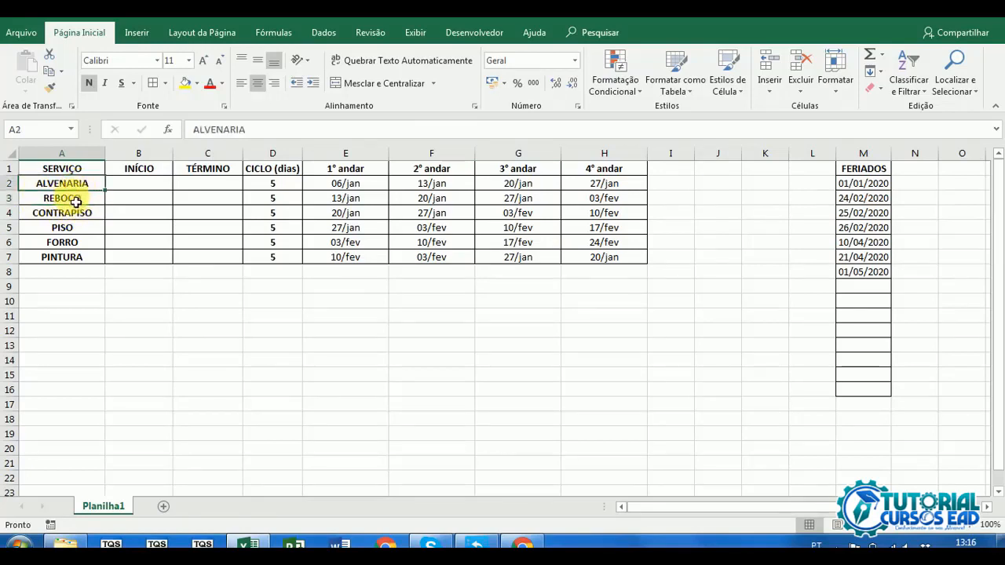
click(76, 202)
click(76, 188)
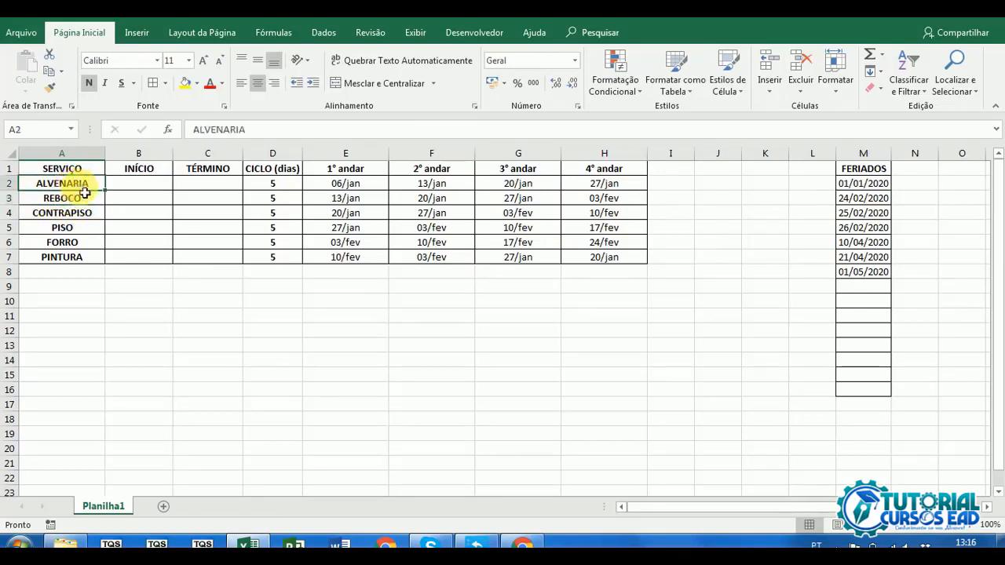
click(84, 205)
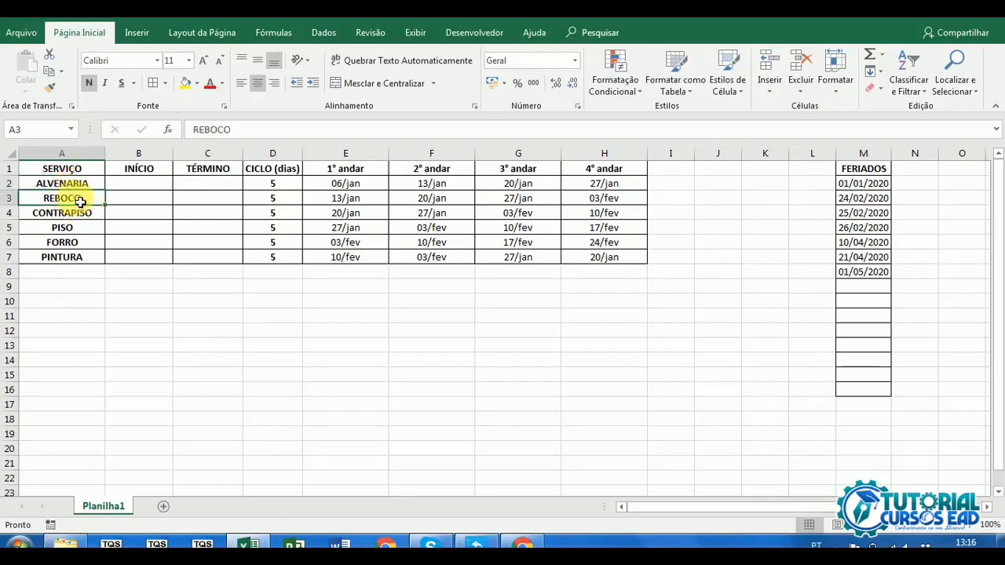
click(78, 187)
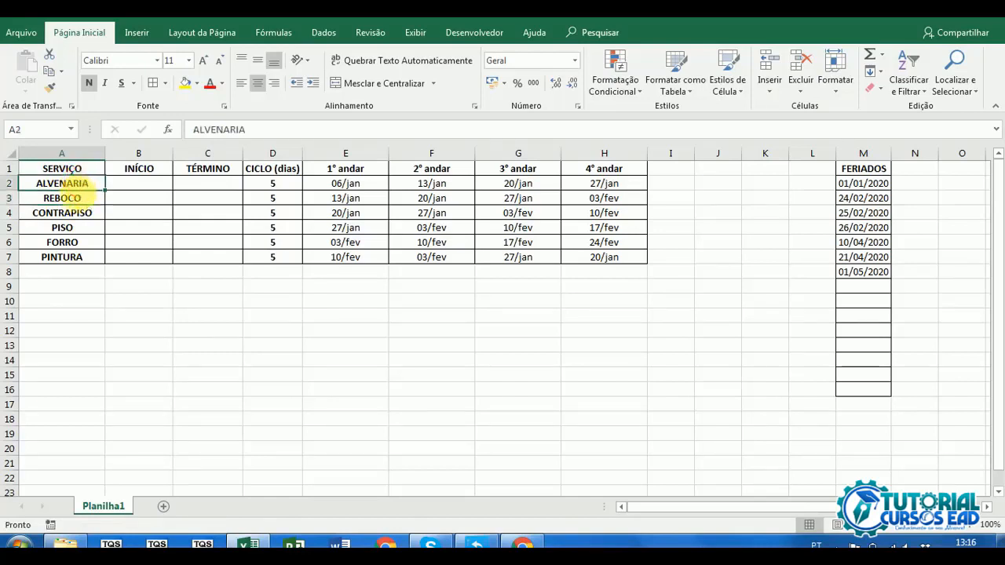
click(80, 204)
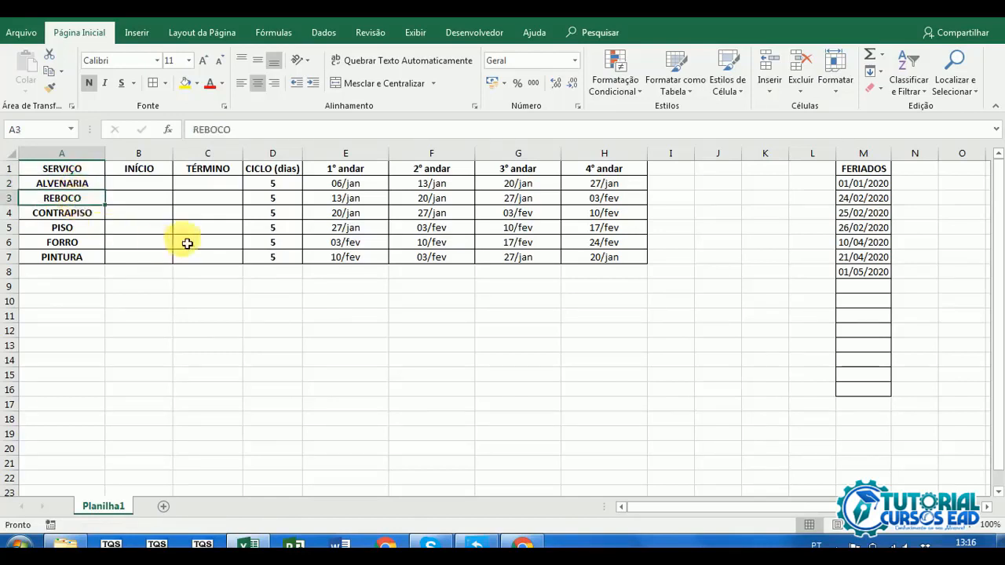
click(190, 243)
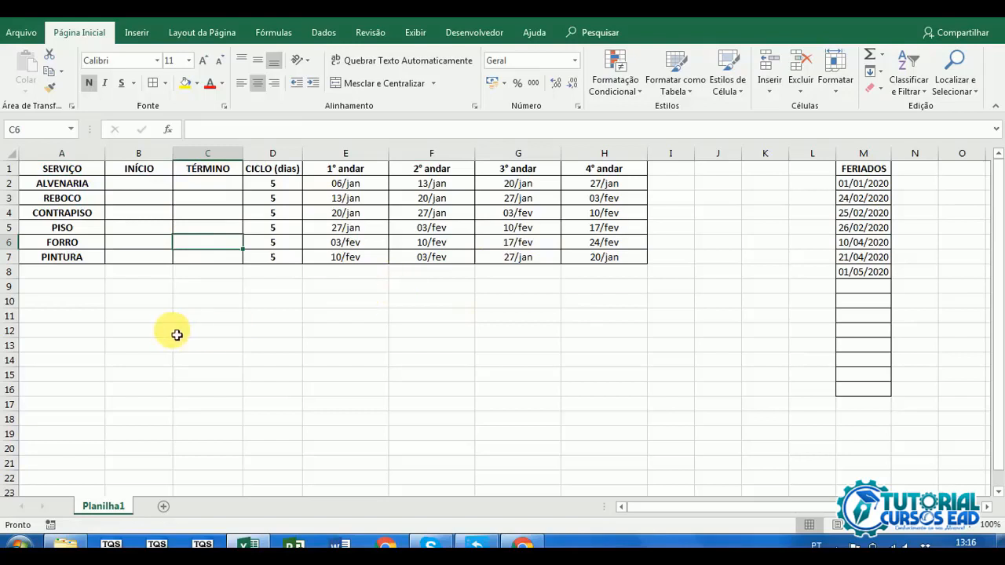
Inspect the INÍCIO and TÉRMINO columns and the ALVENARIA dates for the 1º and 2º andar.
click(139, 153)
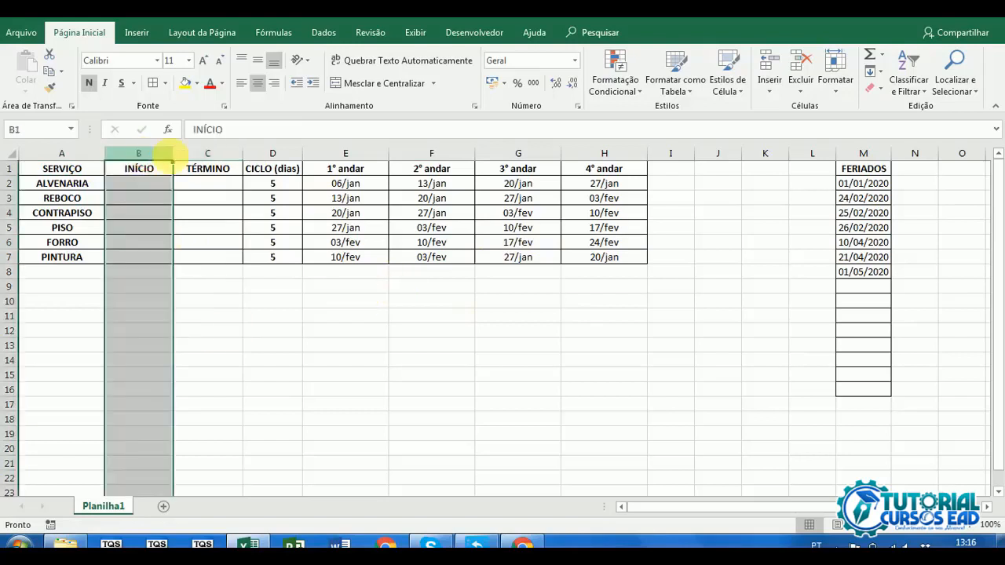
click(203, 153)
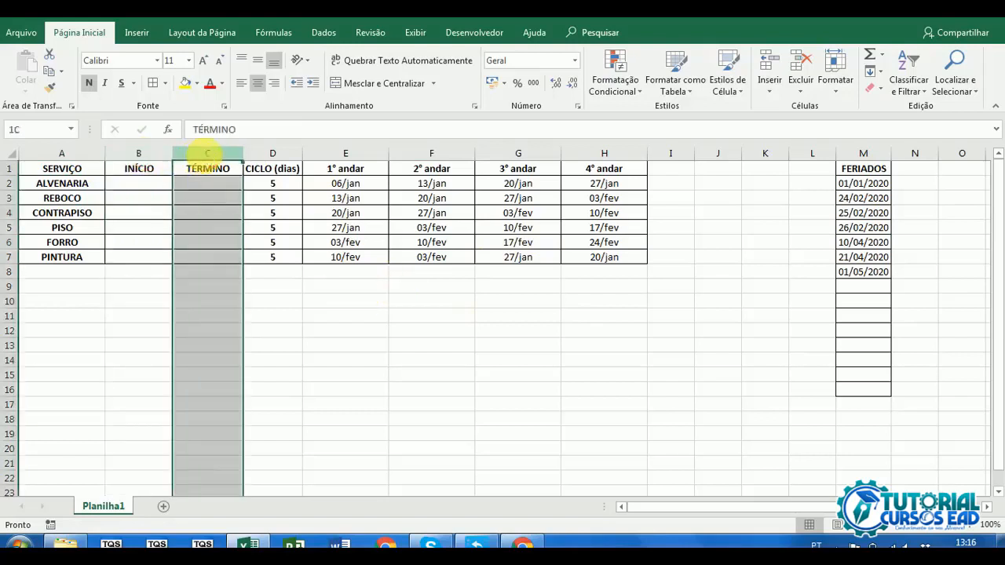
click(133, 220)
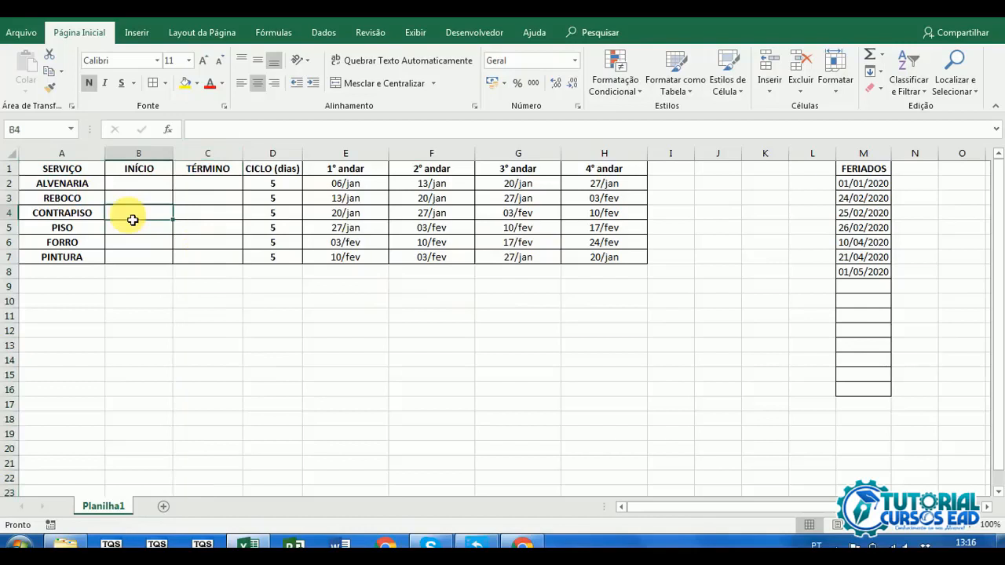
click(133, 186)
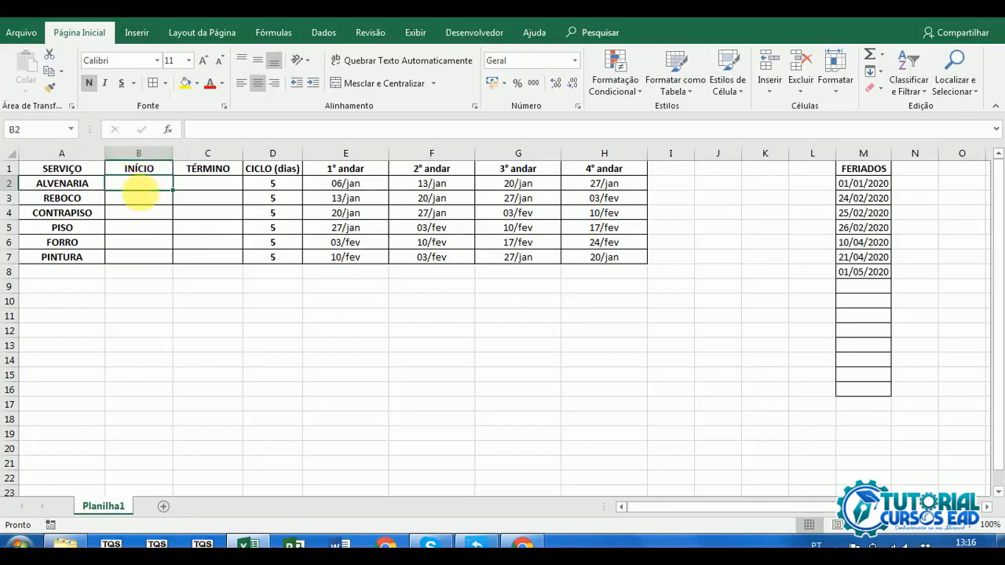
click(76, 186)
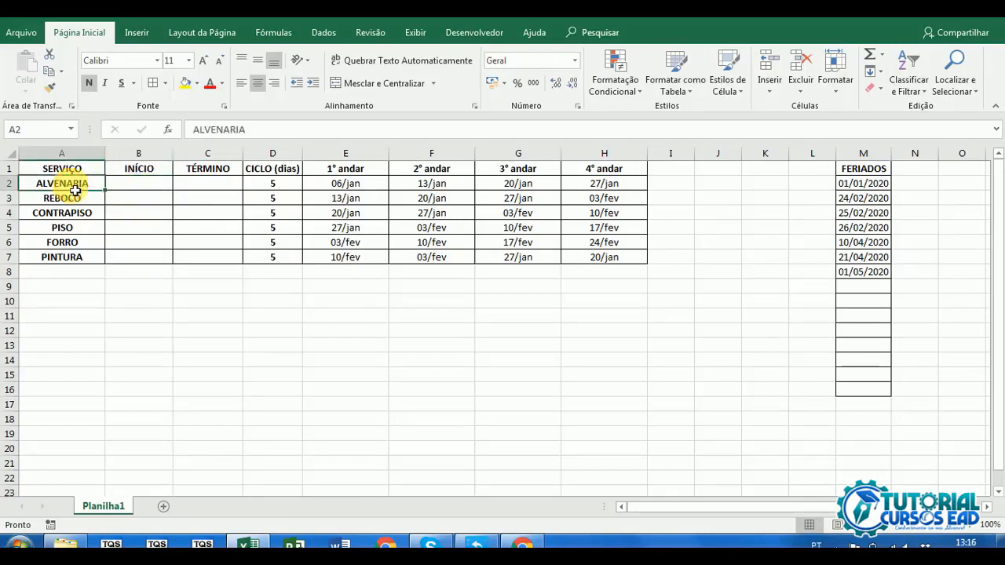
click(366, 187)
click(428, 184)
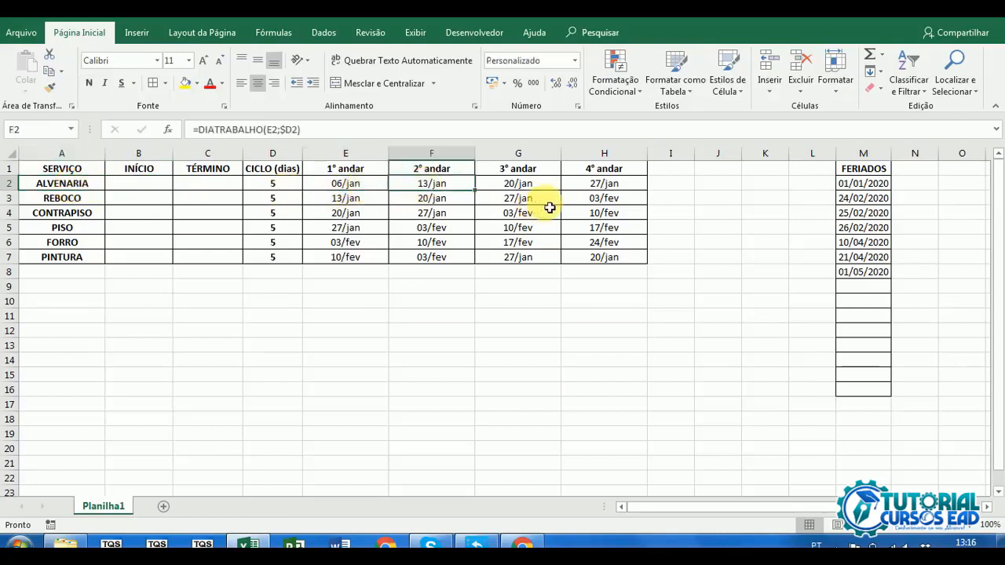
Enter =MÍNIMO(E2:H2) as the INÍCIO of ALVENARIA in B2 and fill the formula down to PINTURA in B7.
click(147, 190)
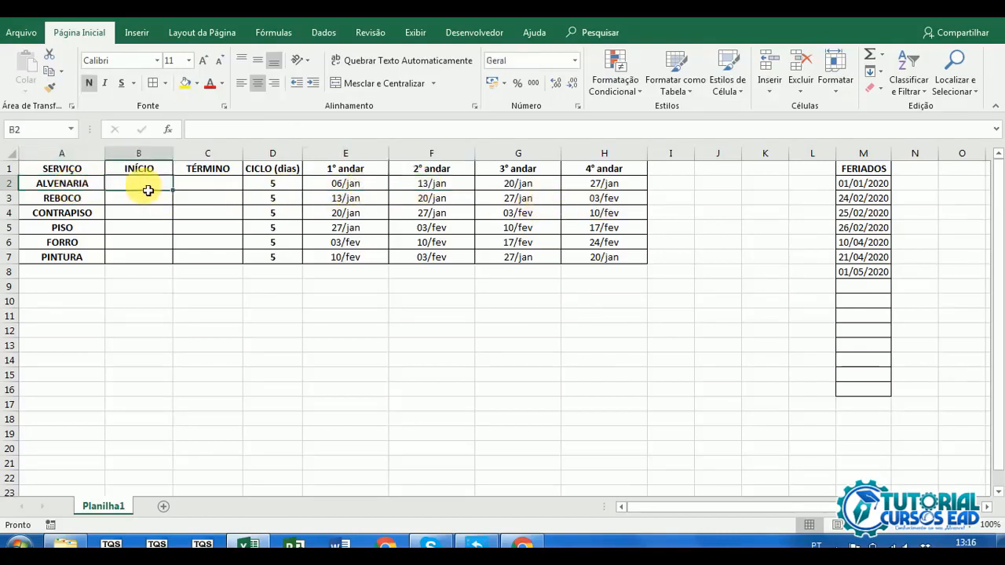
text(=)
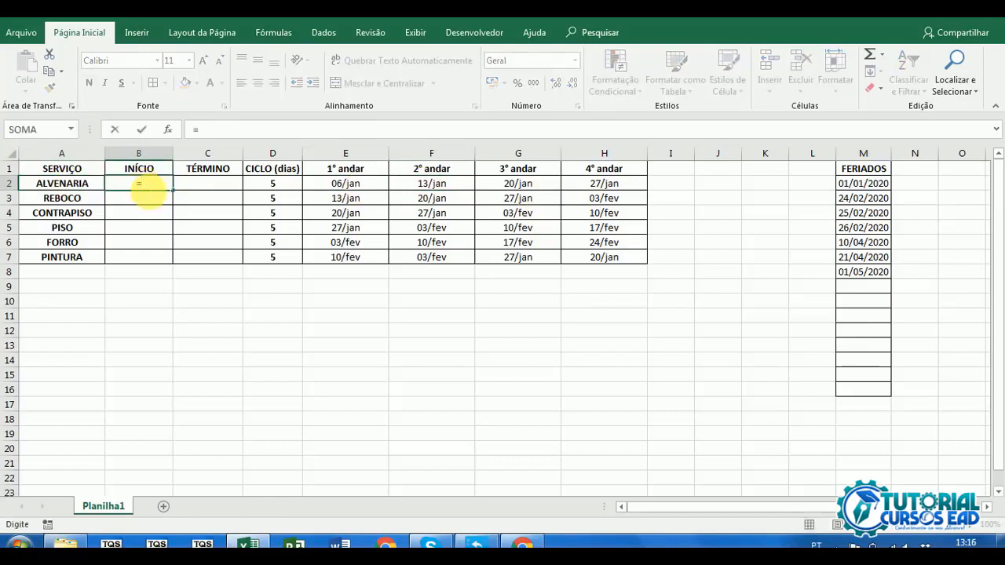
text(mi)
key(BackSpace)
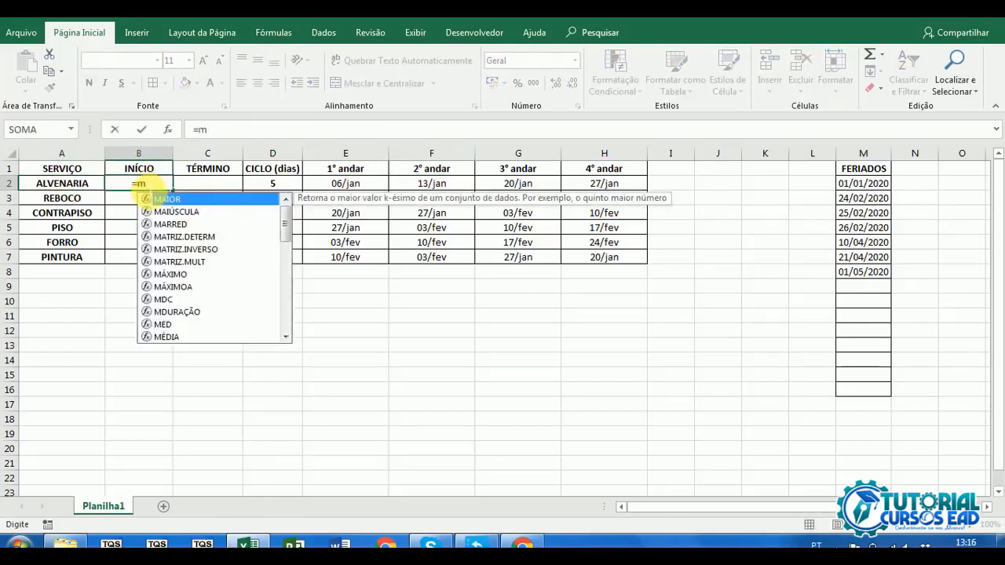
text(ínimo()
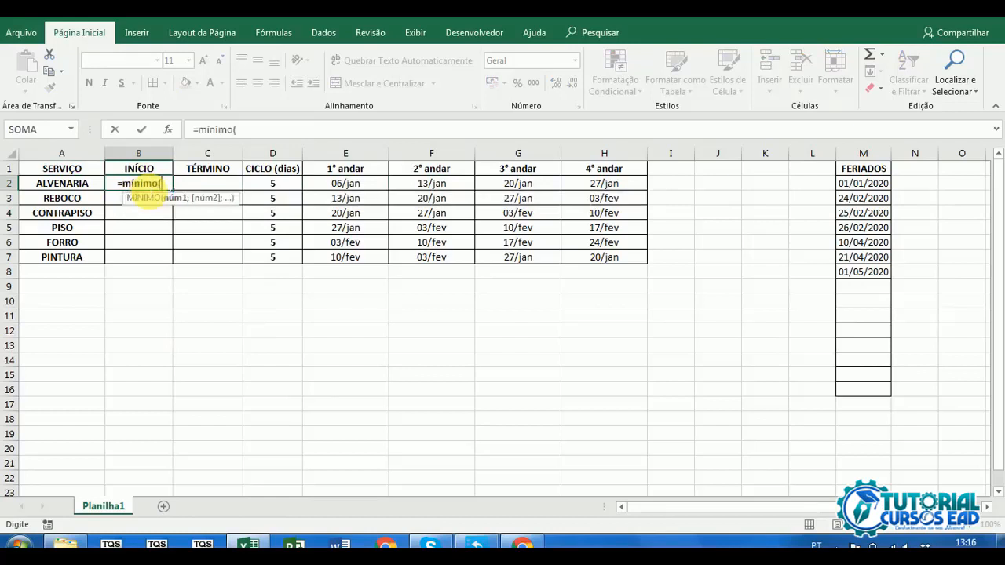
drag(341, 186, 587, 191)
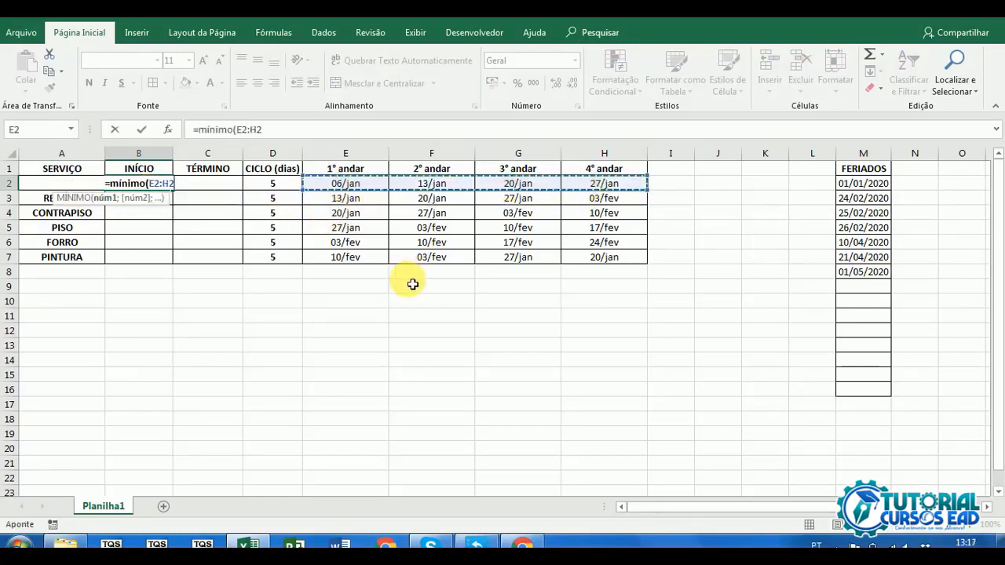
text())
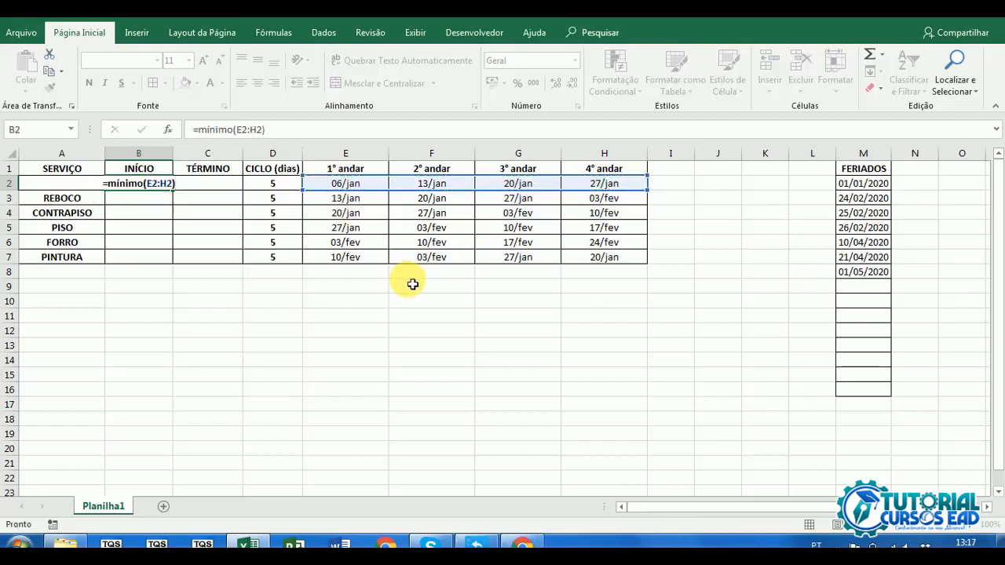
key(Return)
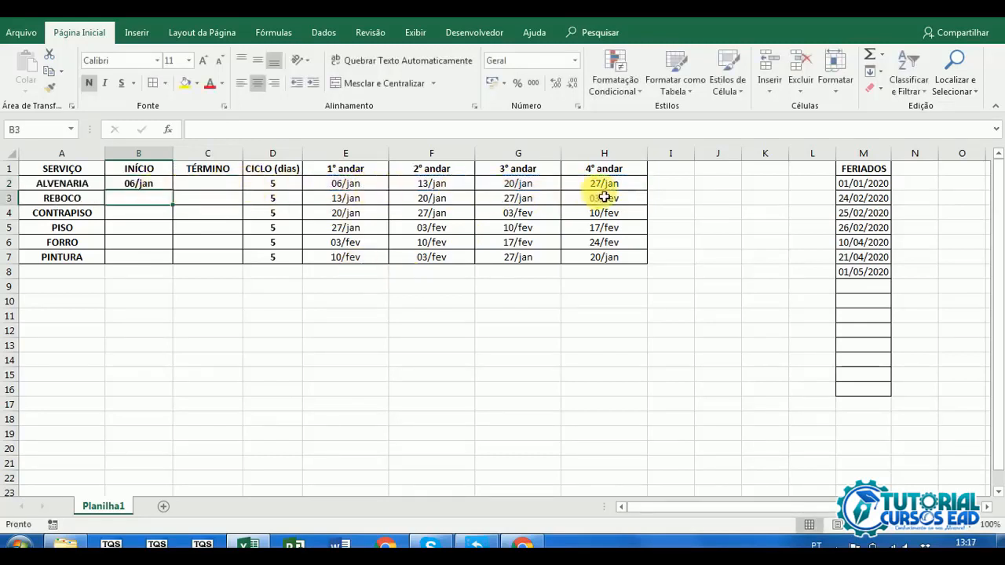
click(154, 185)
drag(173, 190, 165, 268)
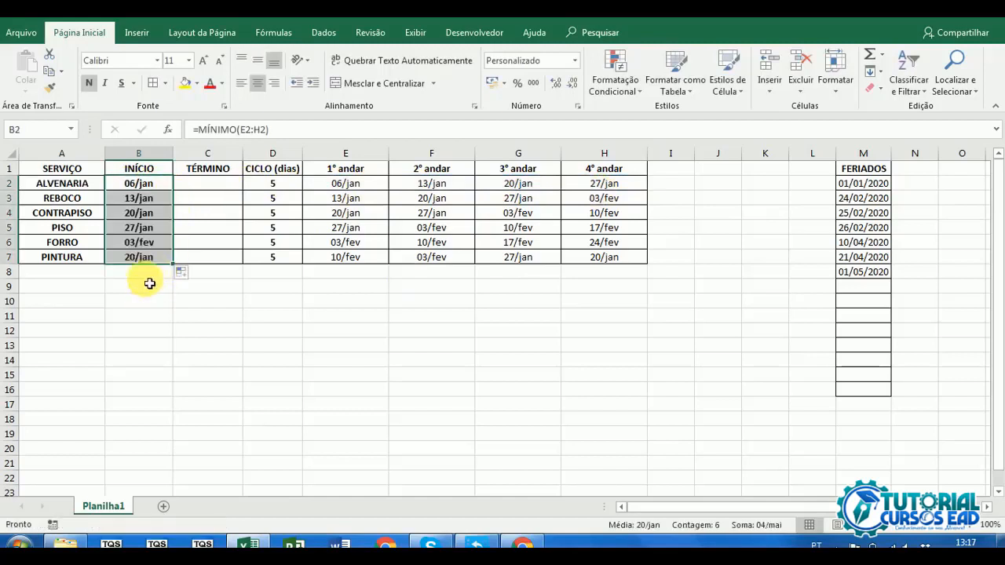
click(146, 316)
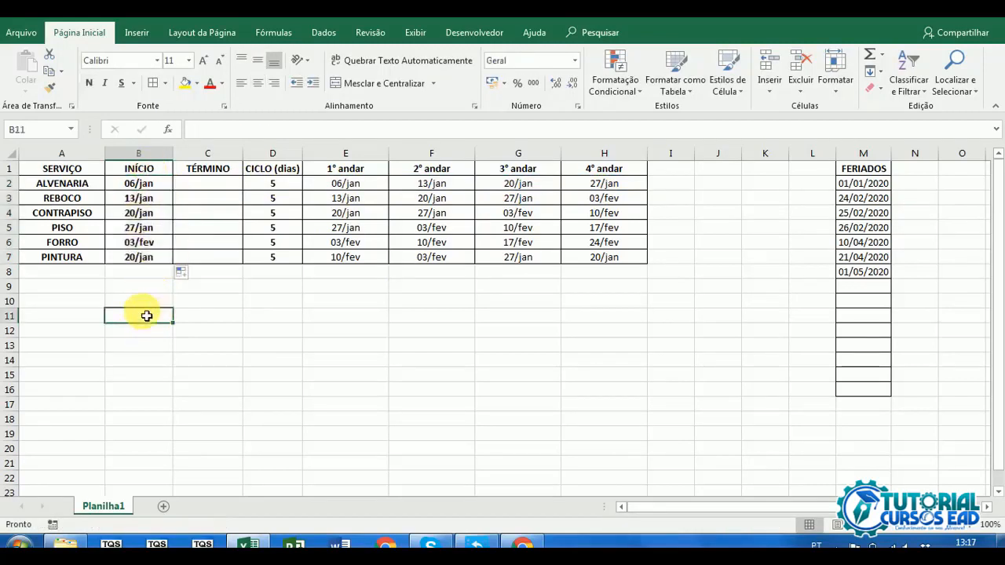
click(151, 185)
text(=)
click(342, 184)
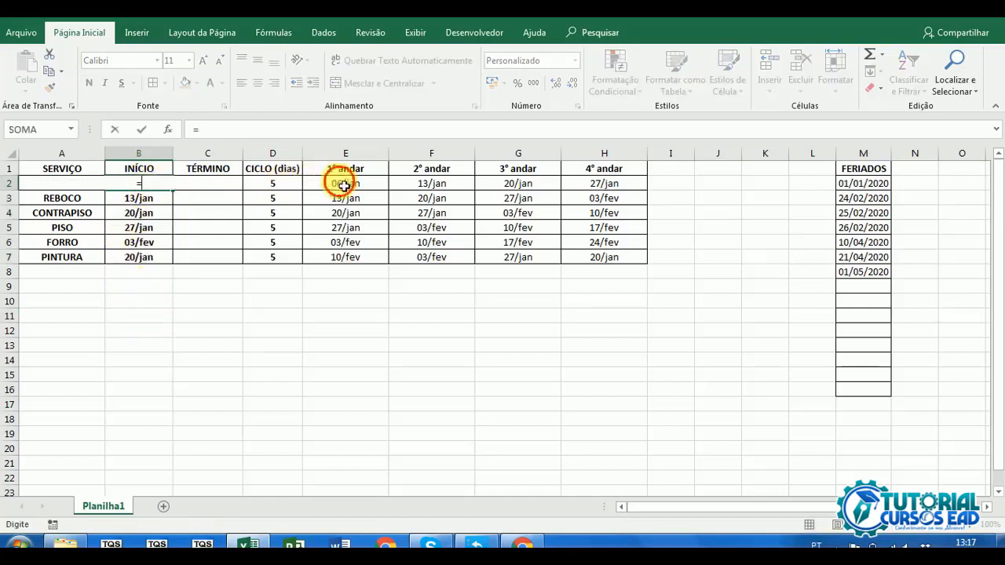
key(Escape)
Inspect the PINTURA row's INÍCIO formula and its dates from the 4º andar back to the 1º andar.
click(138, 260)
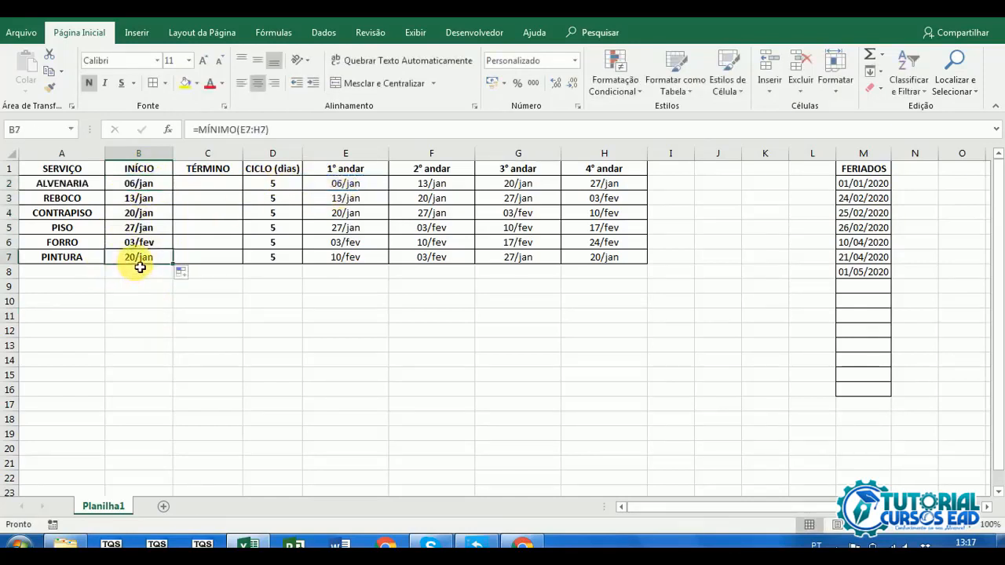
click(57, 260)
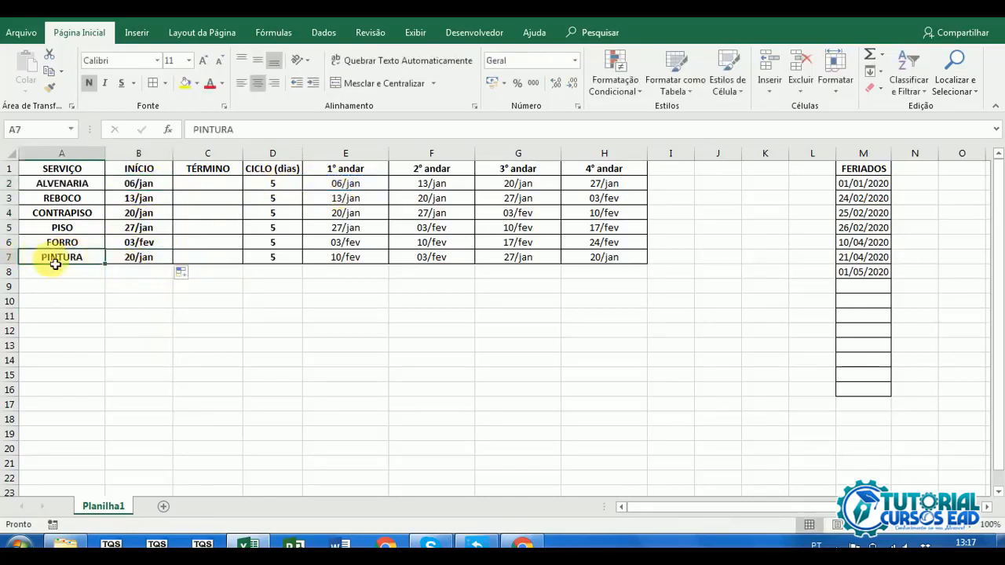
click(624, 260)
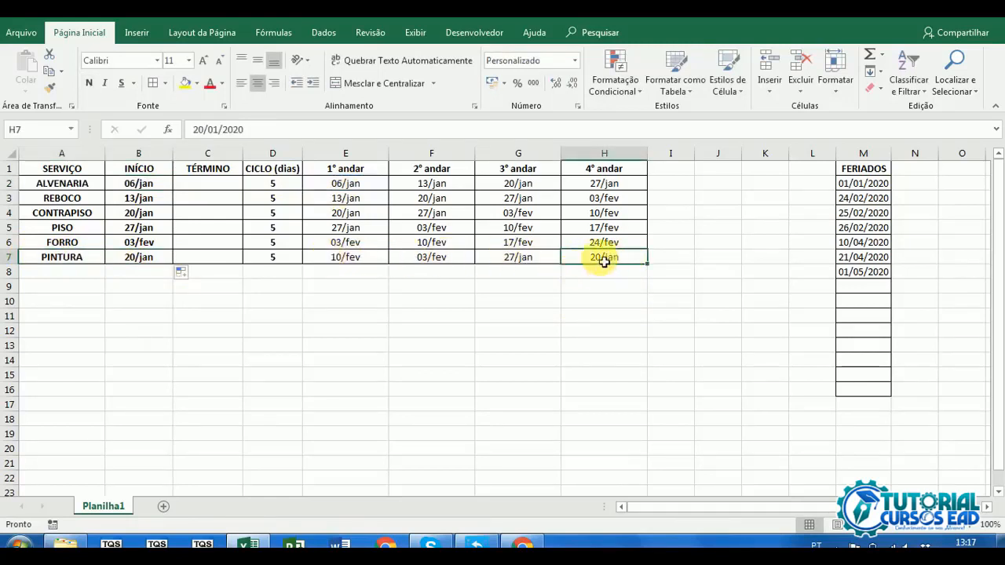
click(502, 260)
click(432, 260)
click(365, 263)
click(381, 301)
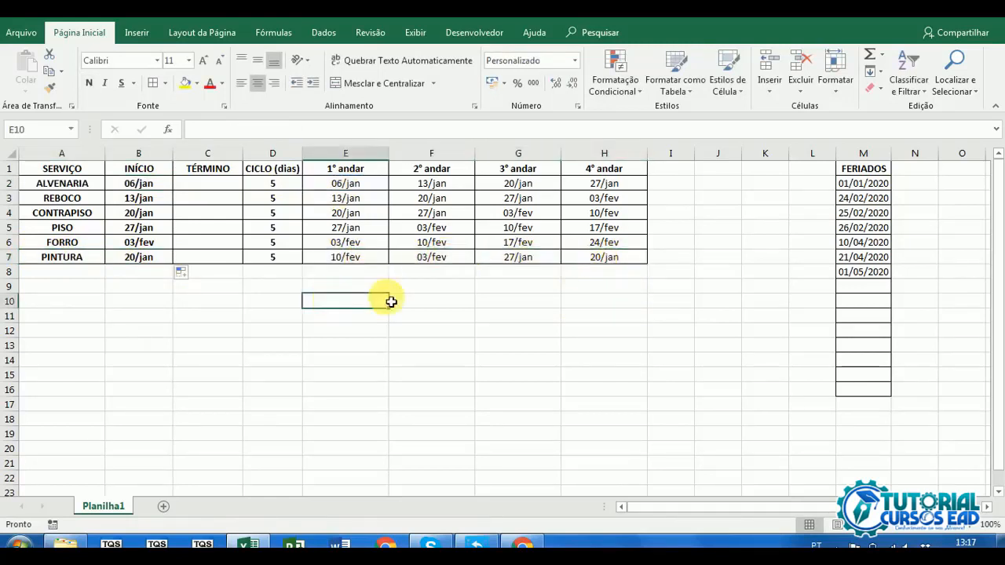
click(613, 261)
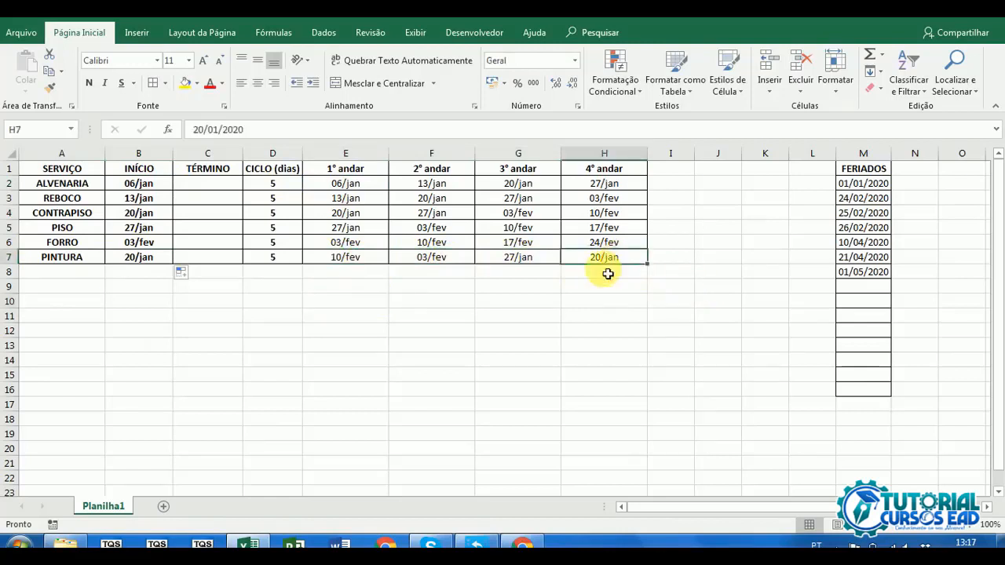
Rename the PINTURA service in A7 to FACHADA PINTURA and widen column A to fit the name.
click(63, 257)
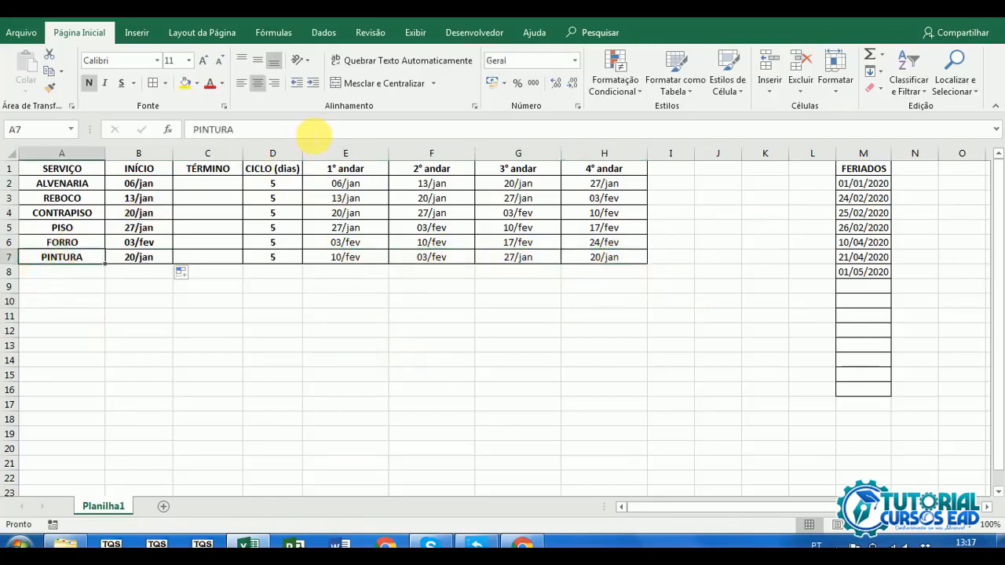
click(315, 128)
text(FACHADA)
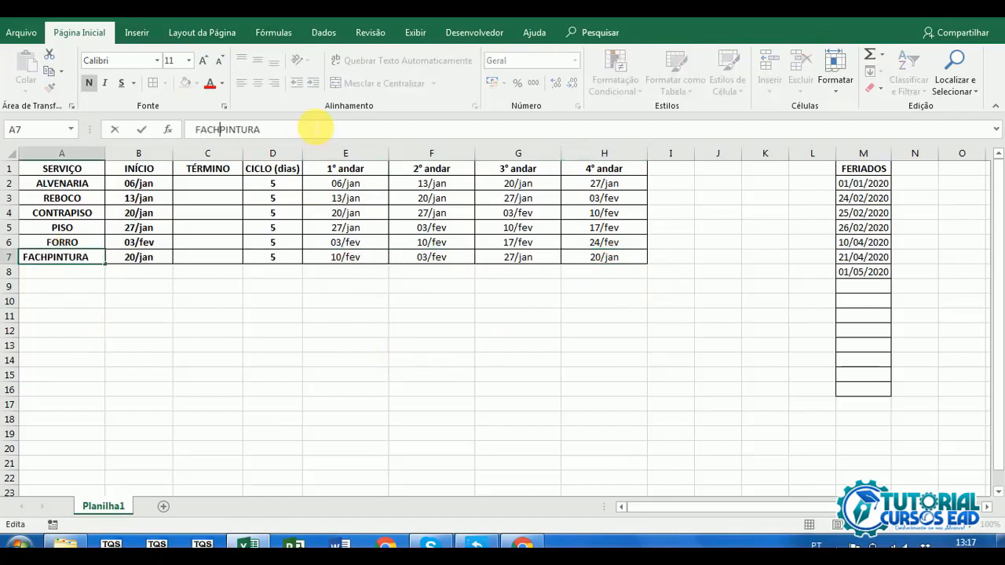
key(Return)
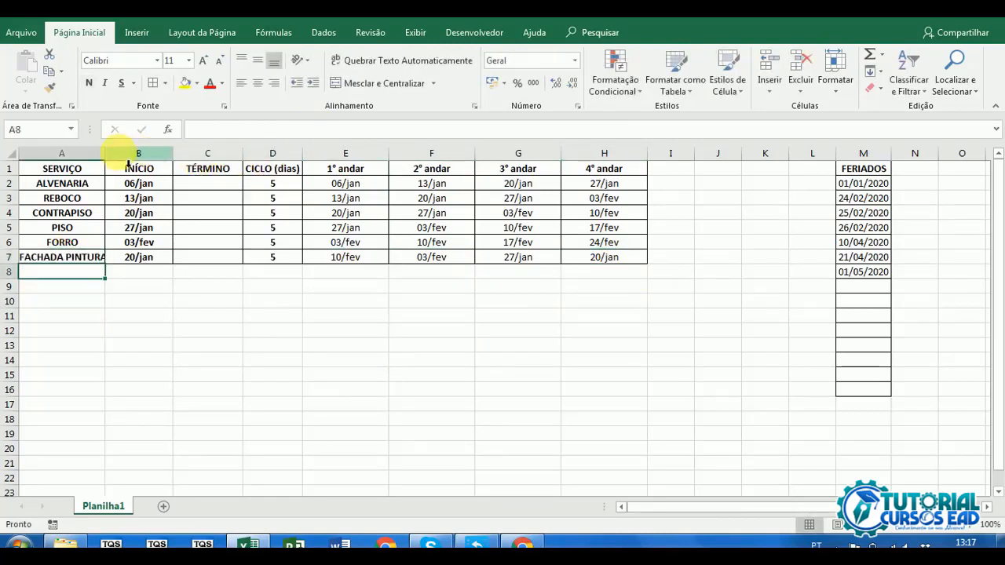
drag(106, 153, 118, 189)
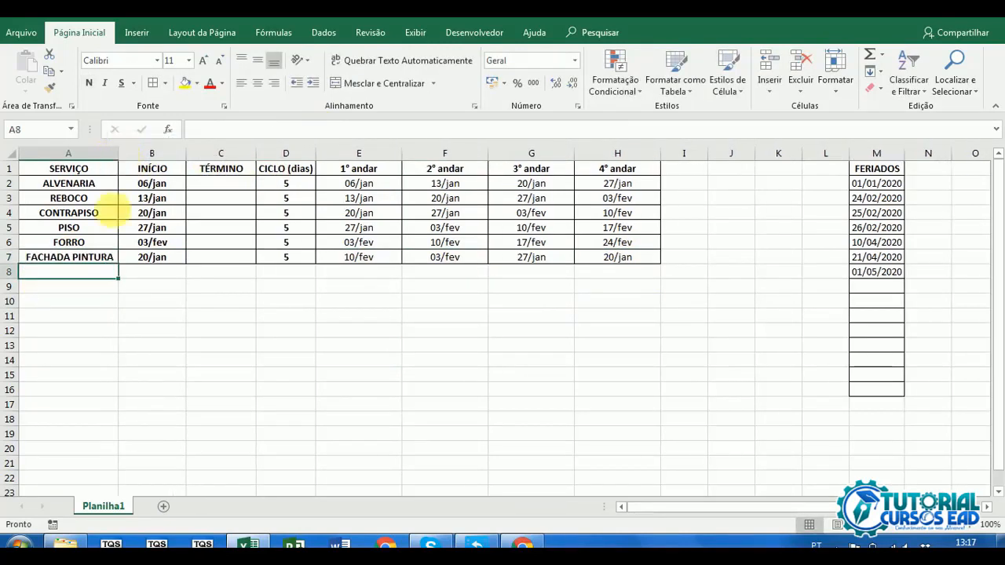
Review the FACHADA PINTURA dates from the 4º to the 1º andar and the INÍCIO formula in B7.
click(86, 257)
click(624, 262)
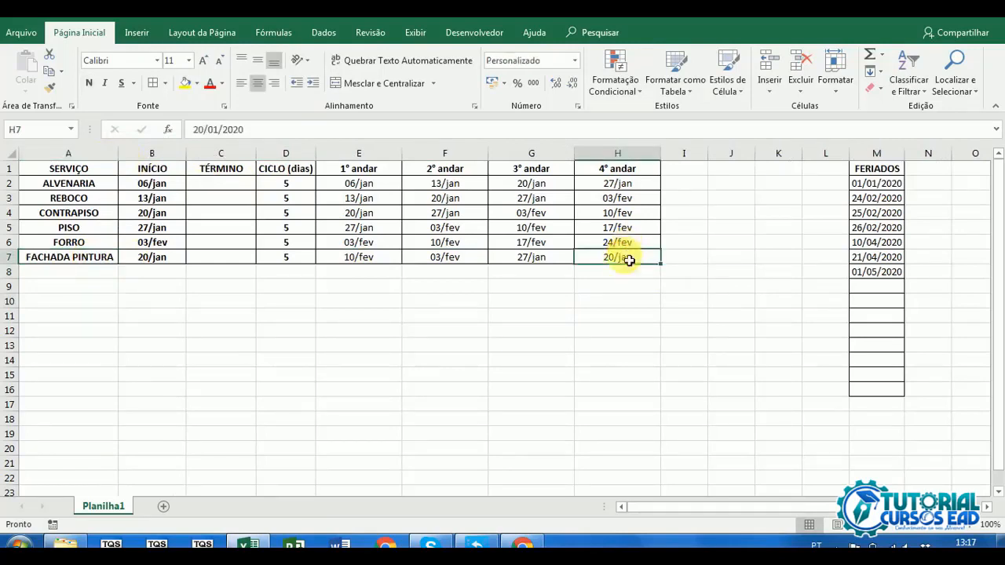
click(539, 262)
drag(454, 265, 445, 262)
click(346, 257)
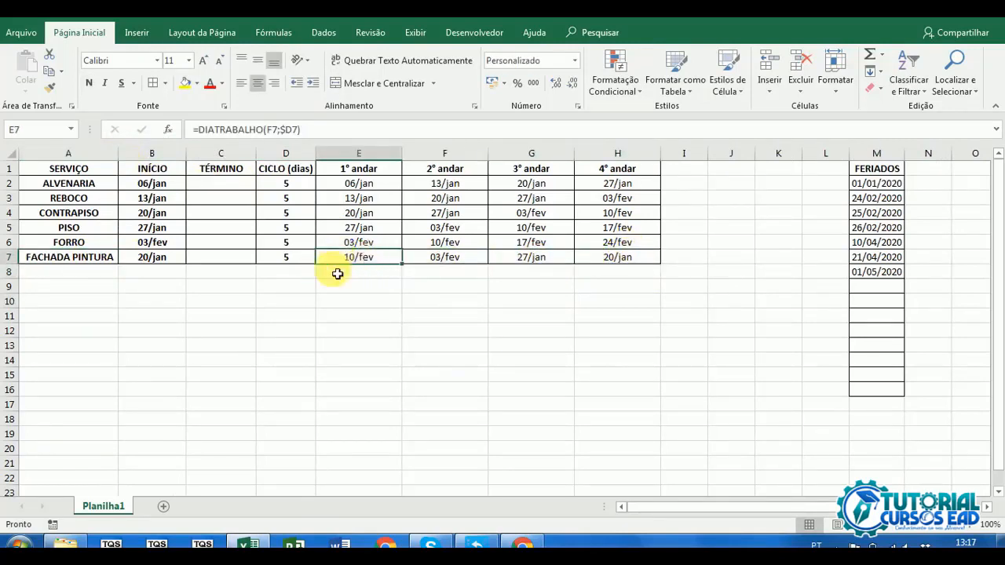
click(620, 260)
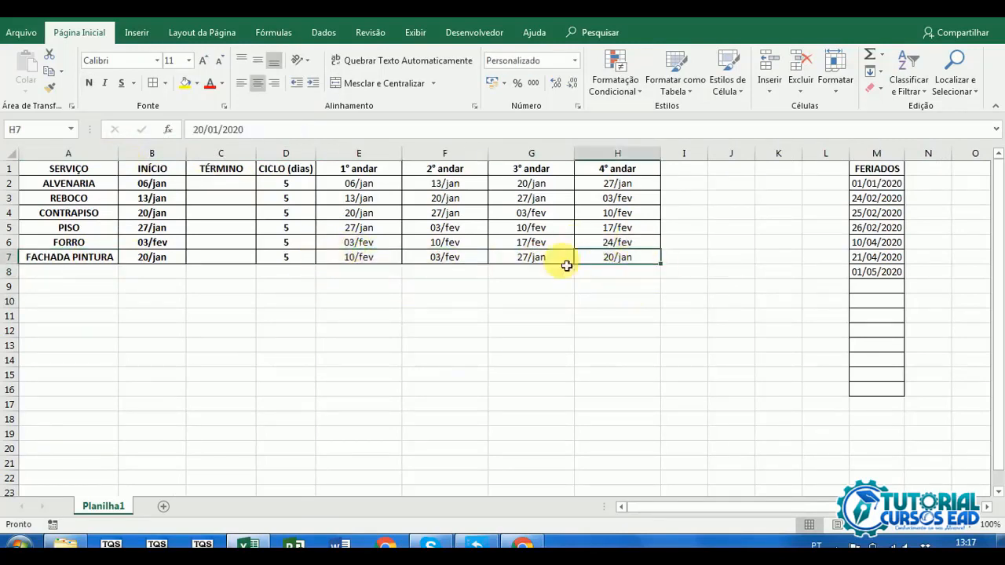
click(390, 264)
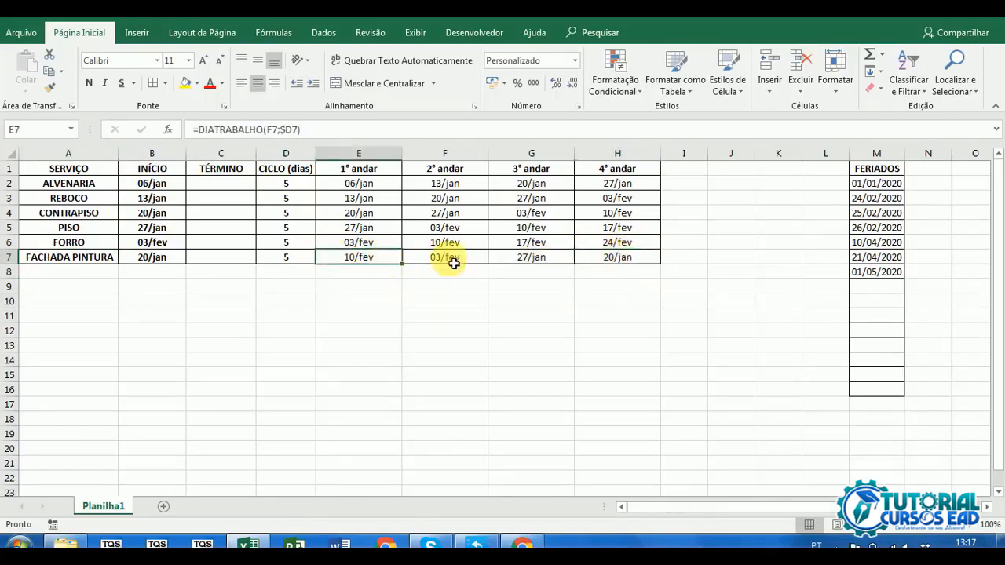
click(153, 260)
click(297, 131)
Draft =máximo(E2:H2) in ALVENARIA's TÉRMINO cell C2 and cut the expression after the equals sign.
click(225, 190)
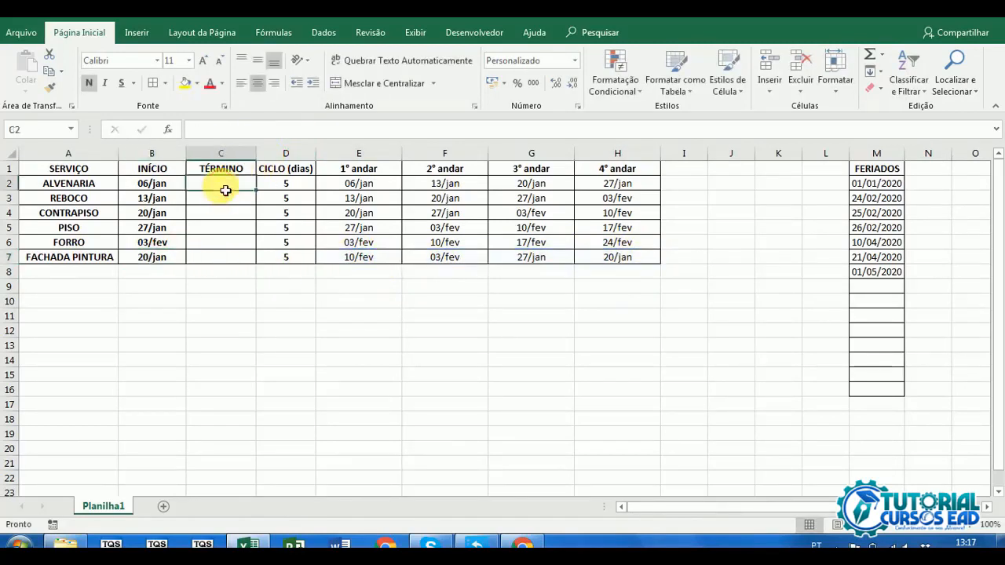
text(=)
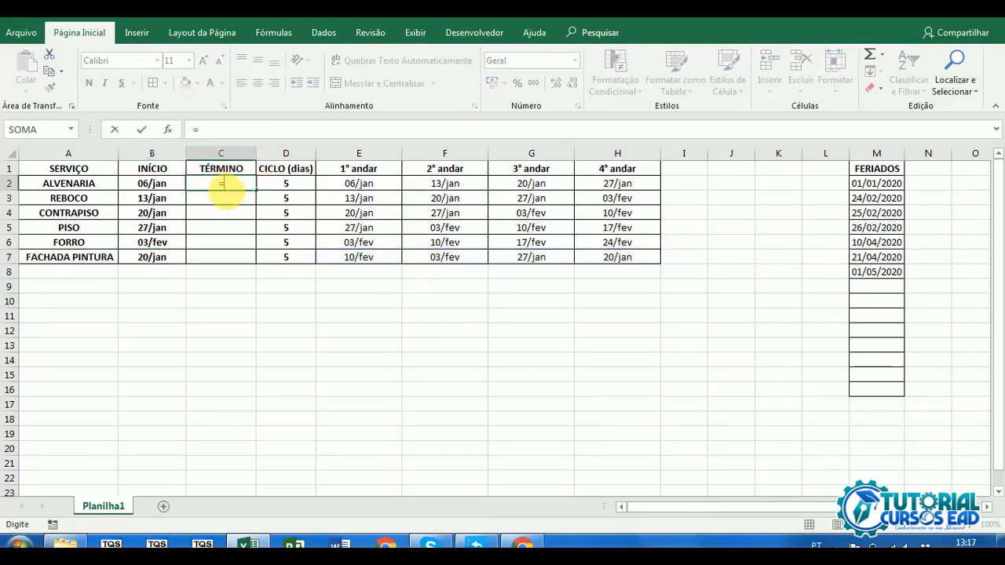
text(máximo()
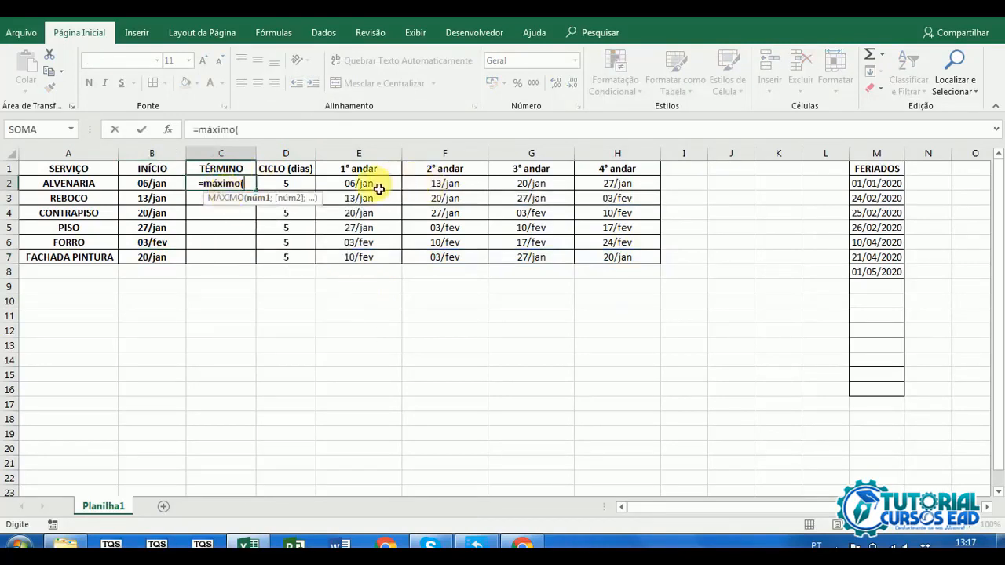
drag(379, 188, 621, 186)
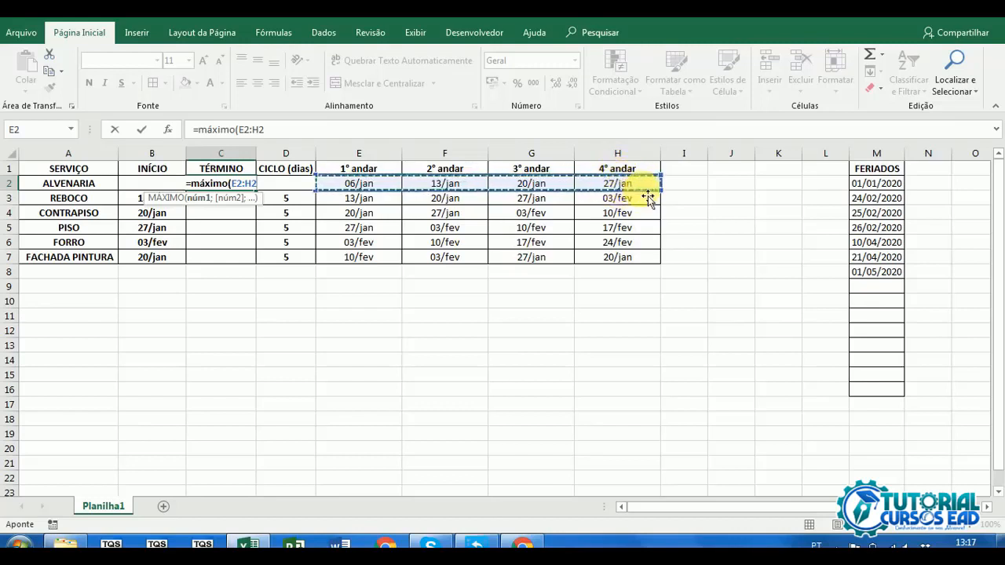
text())
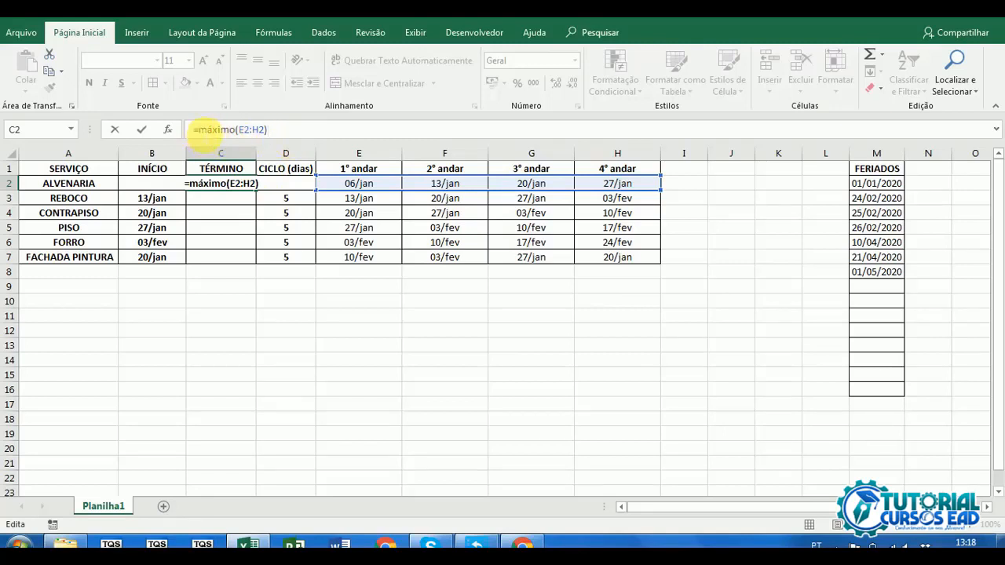
drag(202, 130, 283, 134)
key(BackSpace)
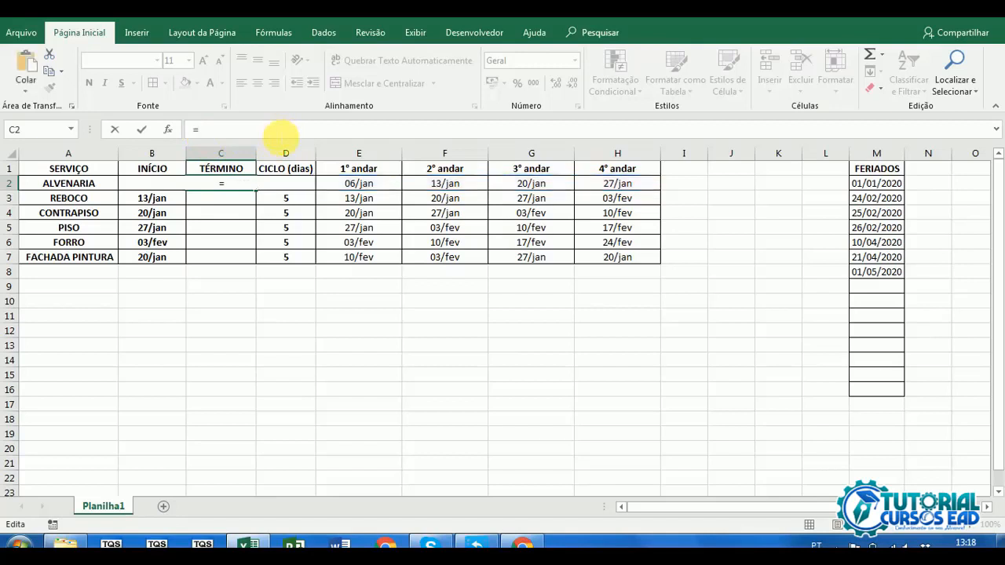
Start the TÉRMINO formula in C2 with the DIATRABALHO function.
text(dias)
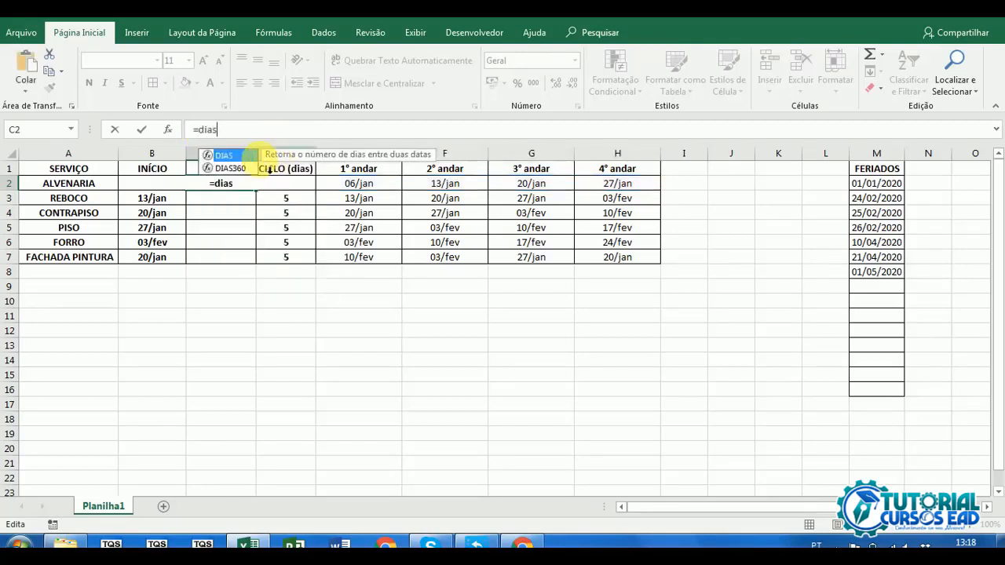
key(BackSpace)
click(269, 227)
double_click(270, 227)
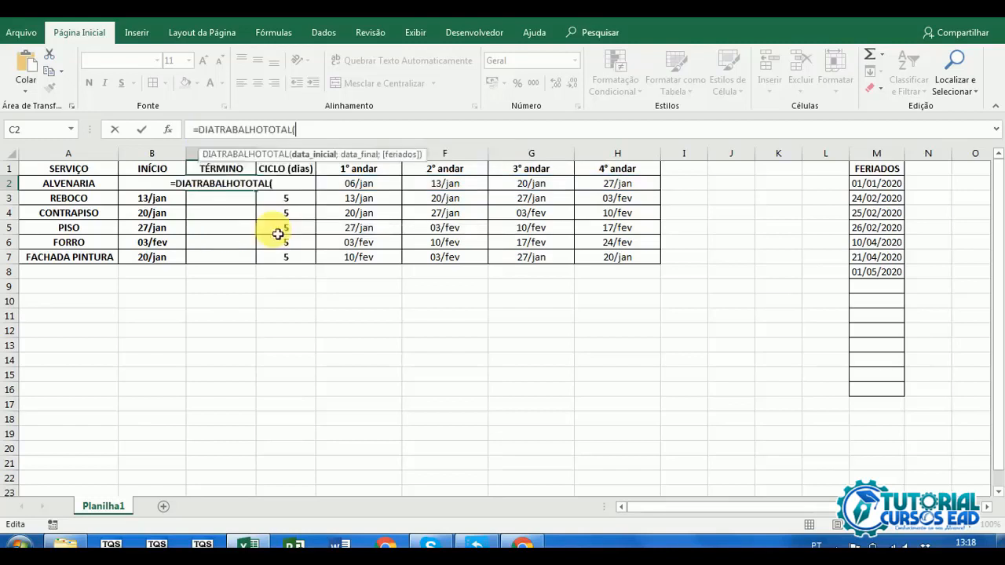
key(BackSpace)
key(BackSpace)
key(BackSpace)
key(BackSpace)
key(BackSpace)
key(BackSpace)
key(BackSpace)
key(BackSpace)
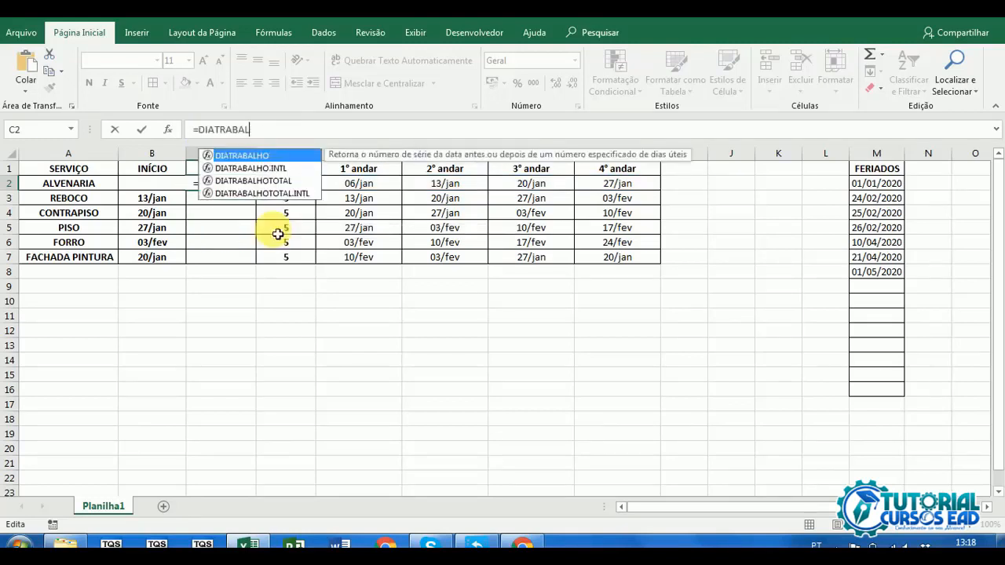
double_click(271, 156)
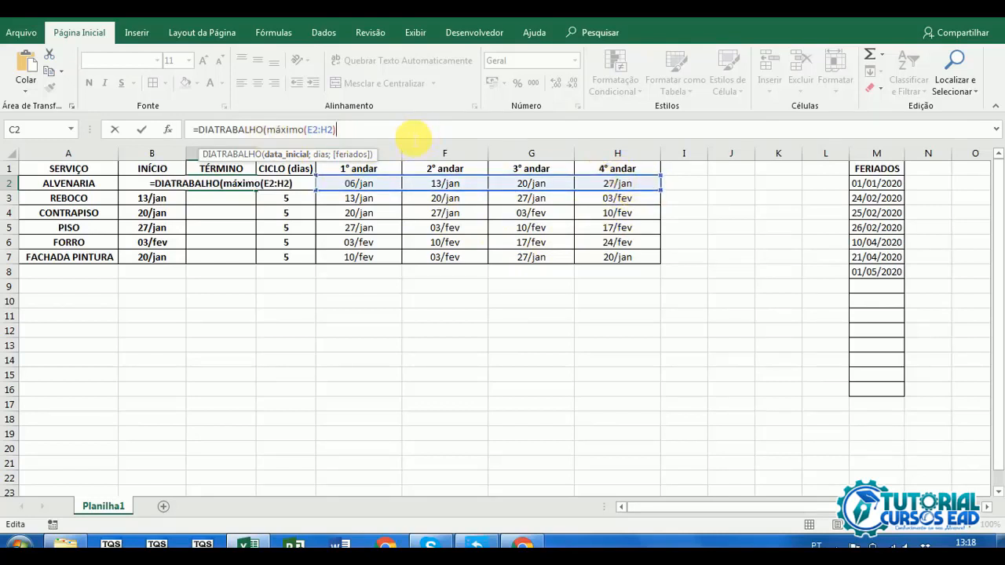
Complete the formula in C2 as =DIATRABALHO(MÁXIMO(E2:H2);D2;M2:M16), taking the cycle days from D2 and the holidays from FERIADOS.
text(;)
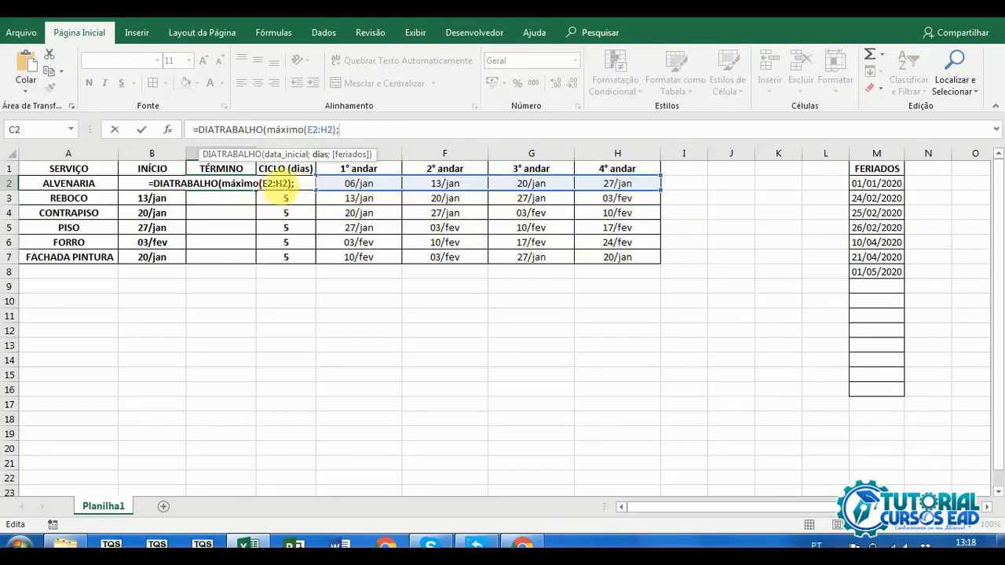
click(290, 203)
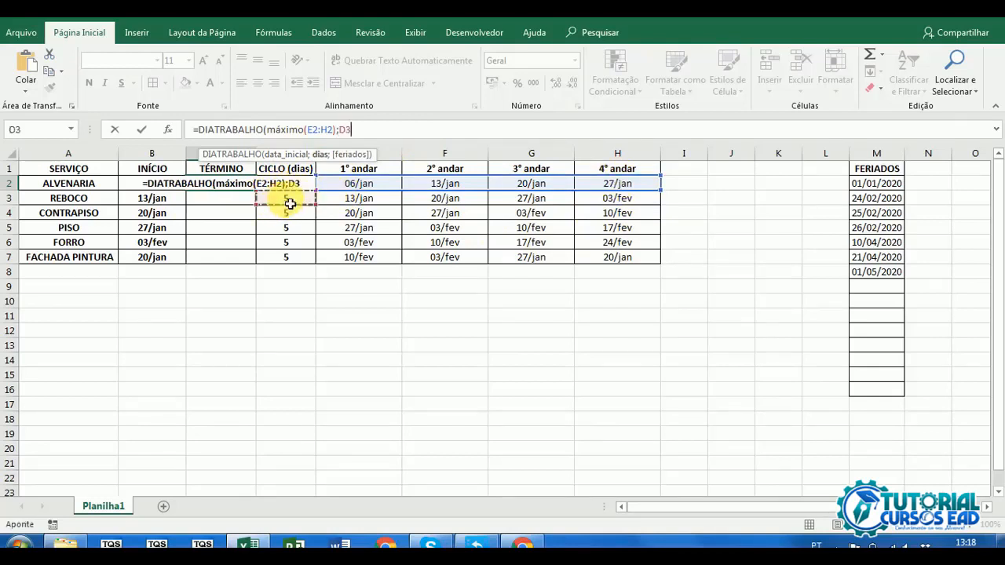
key(Up)
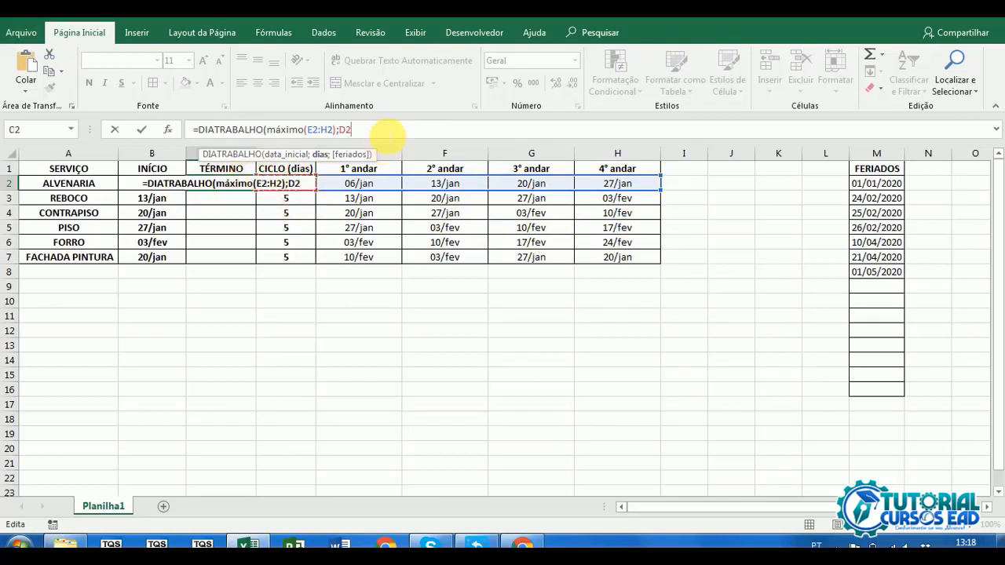
text(;)
drag(873, 184, 880, 390)
text())
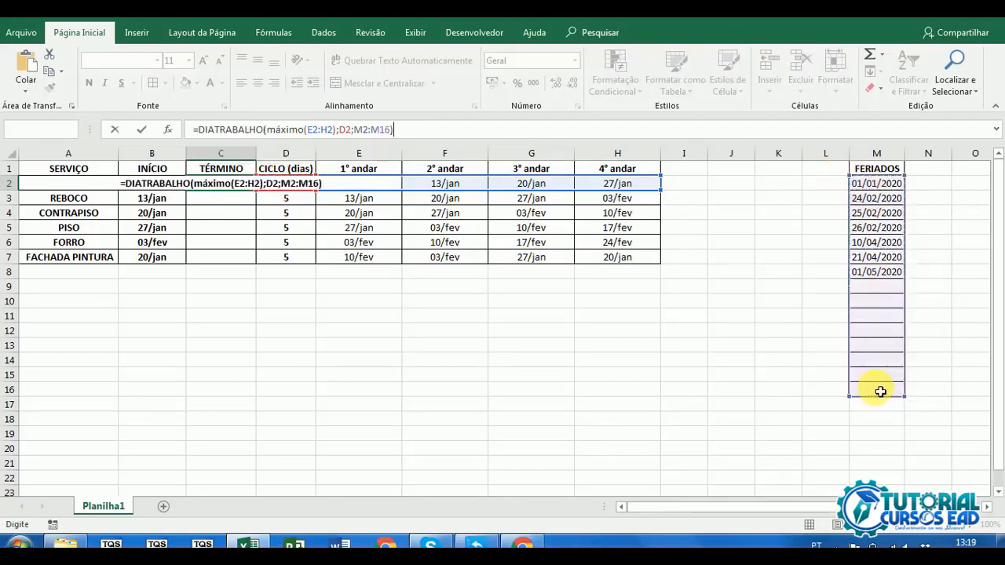
key(Return)
Copy the date formatting of INÍCIO cell B2 onto the TÉRMINO cells C2:C7.
click(220, 182)
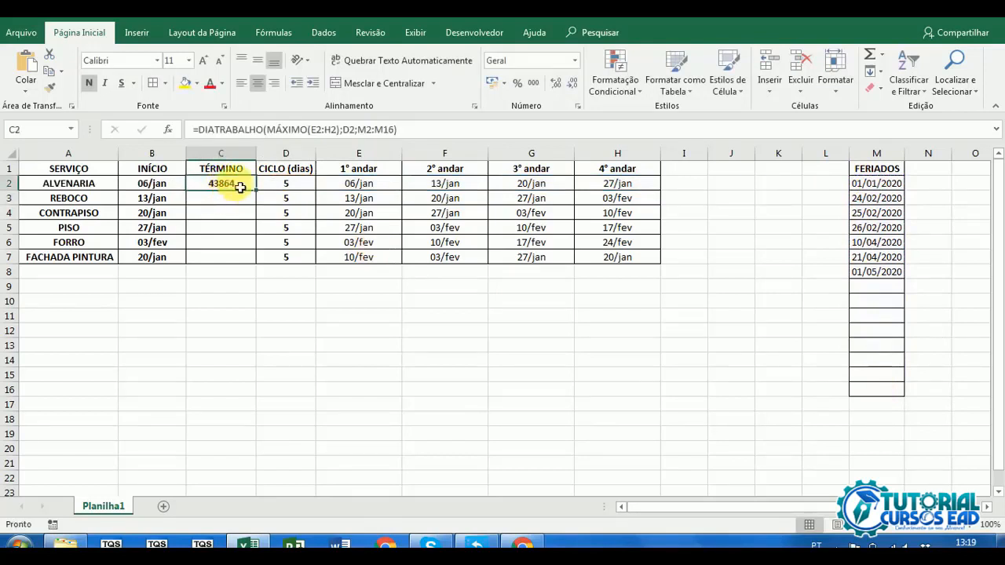
drag(241, 187, 233, 259)
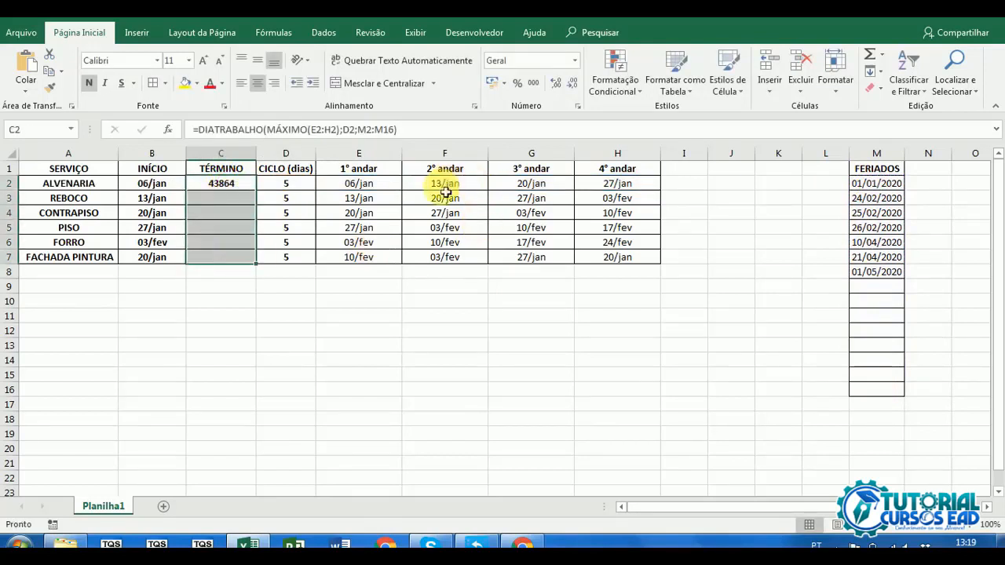
click(149, 185)
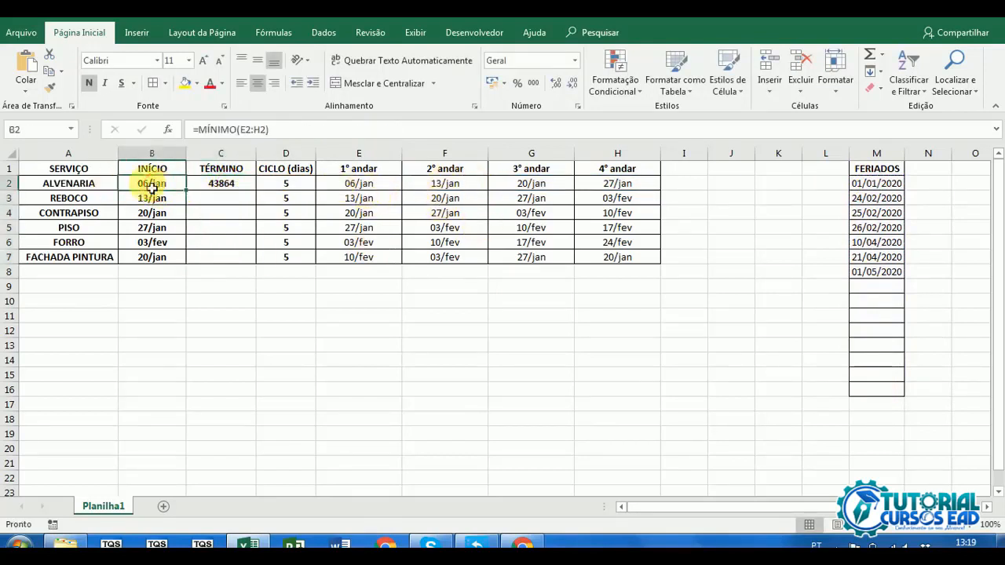
click(55, 92)
mouse_move(225, 184)
mouse_down()
mouse_move(225, 259)
mouse_move(199, 258)
mouse_up()
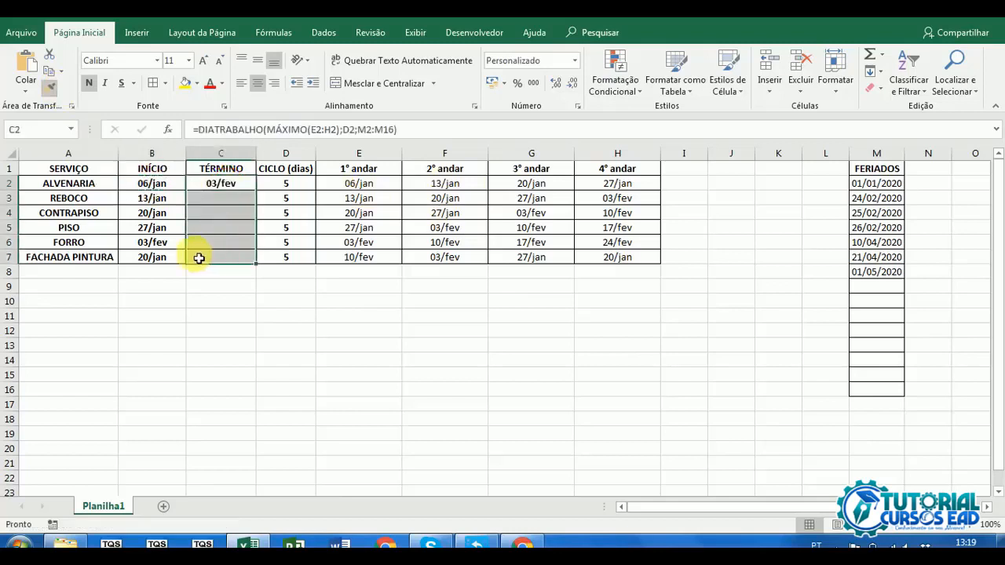
Remove the bold formatting from the INÍCIO and TÉRMINO cells B2:C7.
shift+click(159, 258)
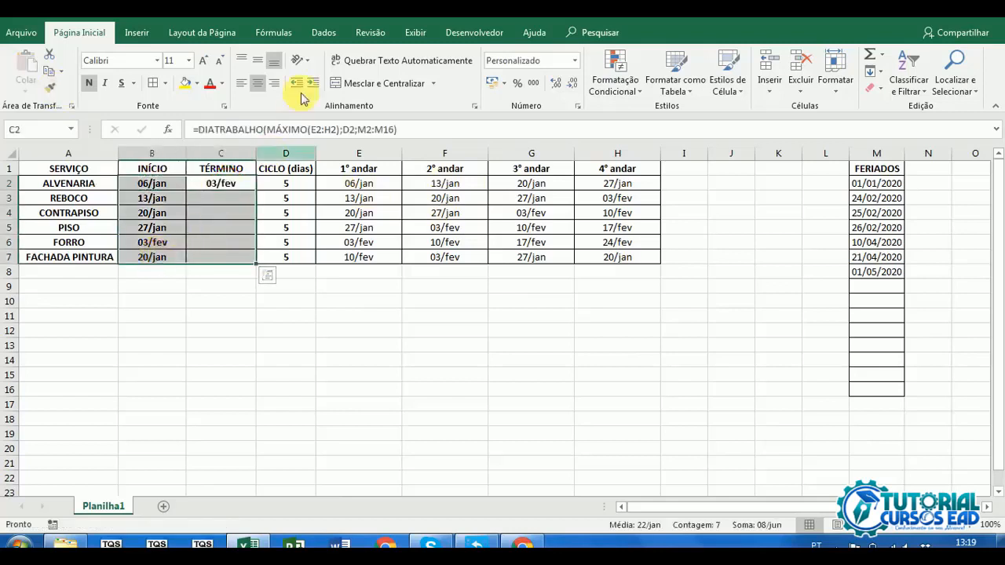
click(90, 86)
click(192, 307)
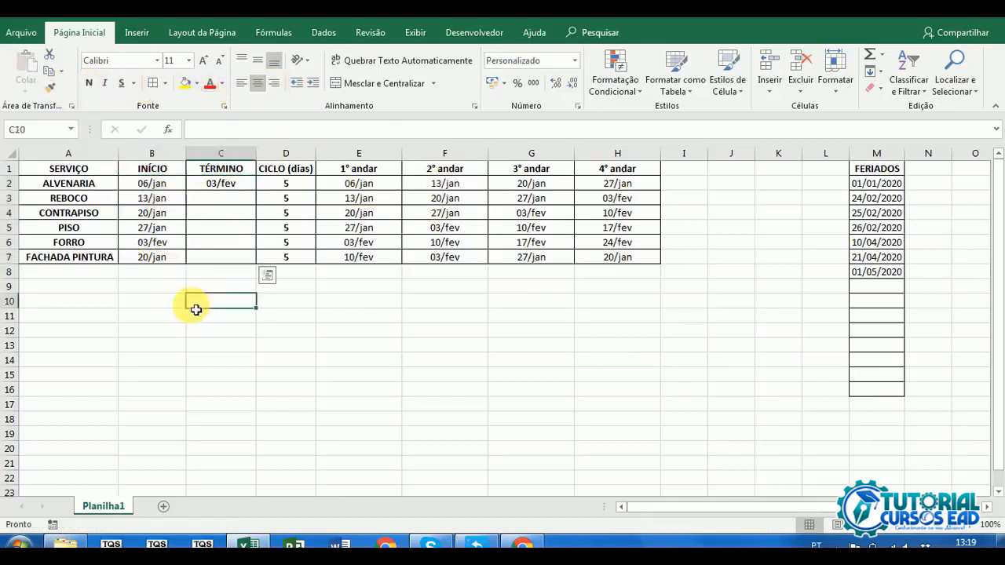
Check ALVENARIA's first and fourth floor dates and its TÉRMINO date against the system calendar for January 2020.
click(359, 183)
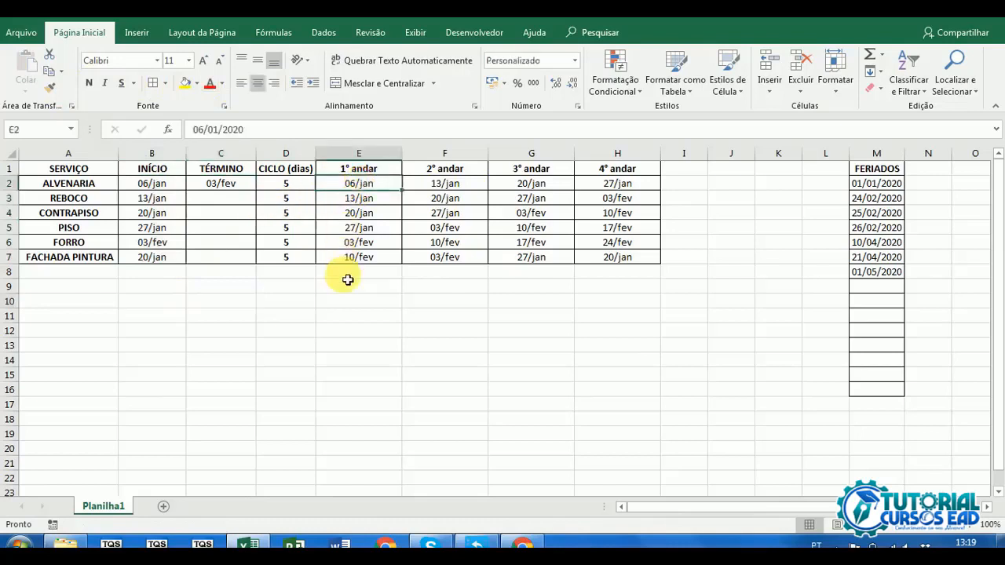
click(610, 184)
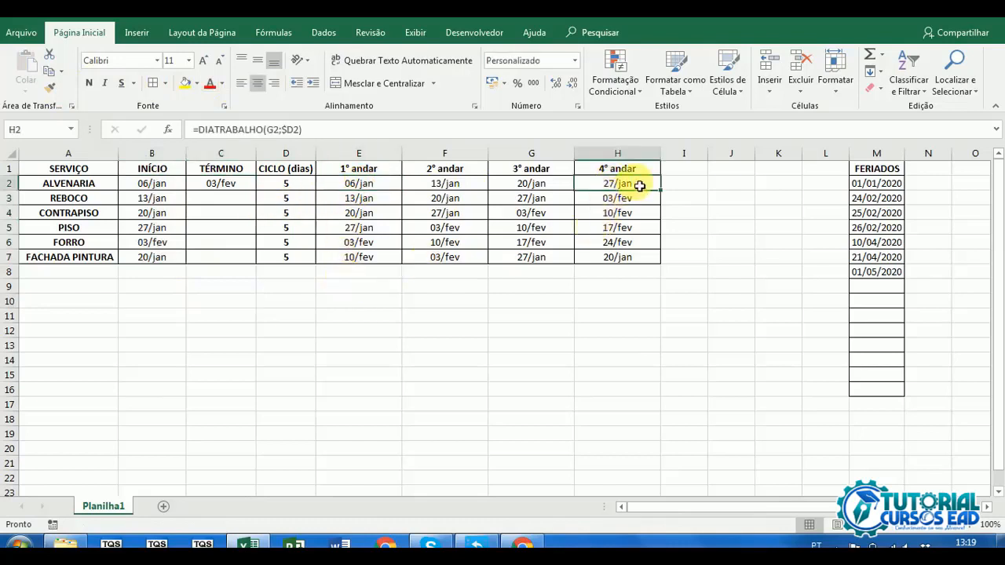
click(217, 184)
click(366, 303)
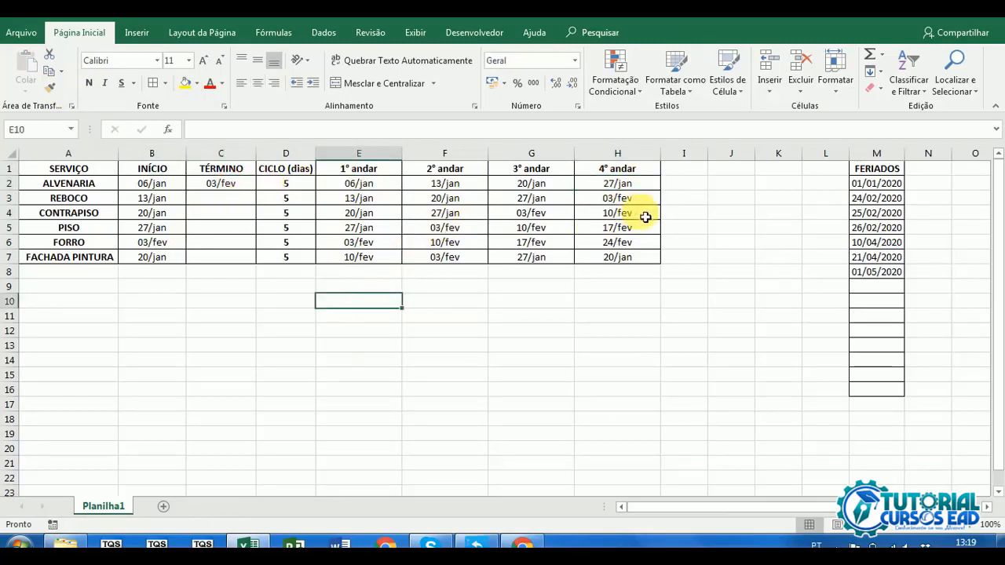
click(971, 544)
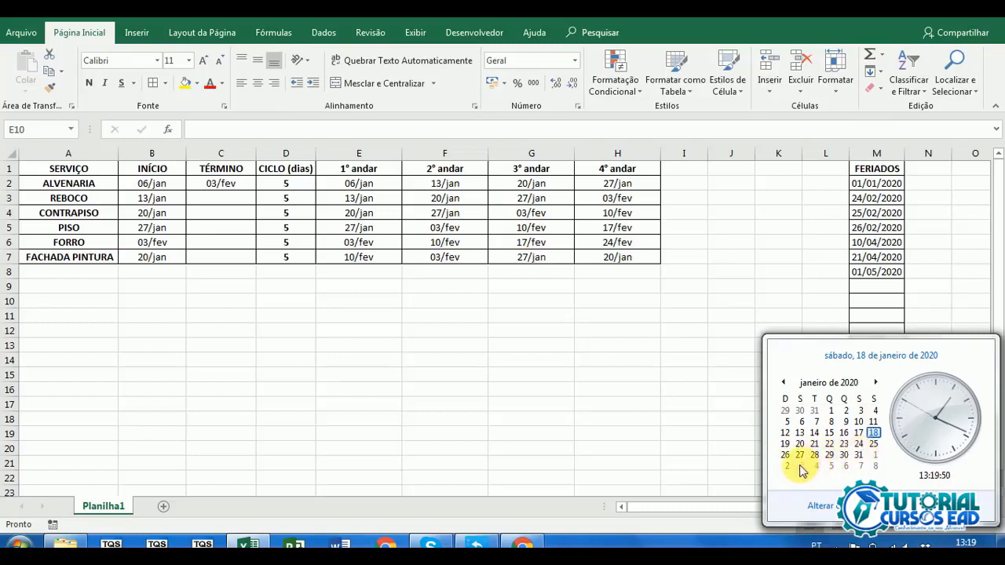
Subtract one day from the cycle in the C2 formula, making it =DIATRABALHO(MÁXIMO(E2:H2);D2-1;M2:M16).
click(220, 183)
click(224, 184)
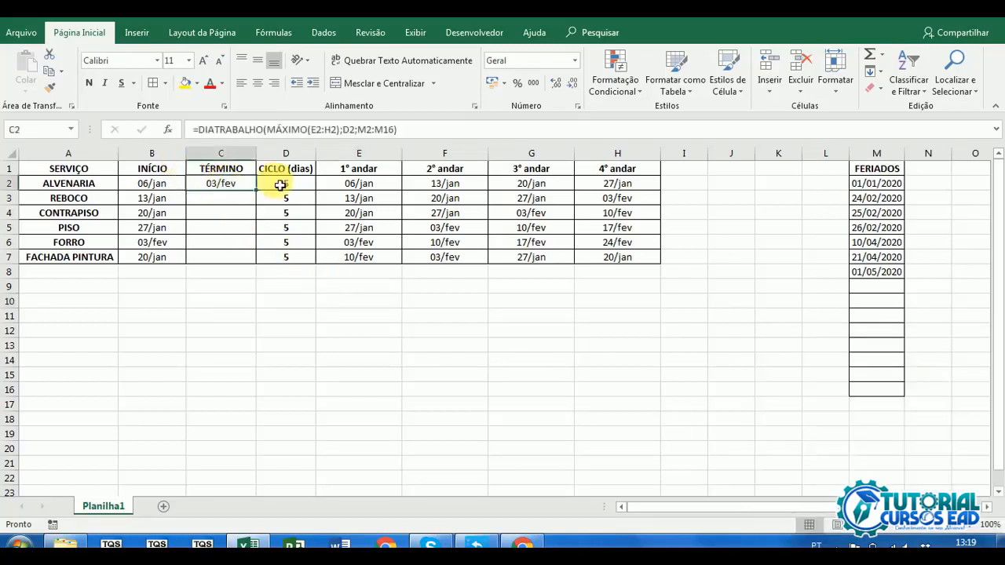
click(462, 131)
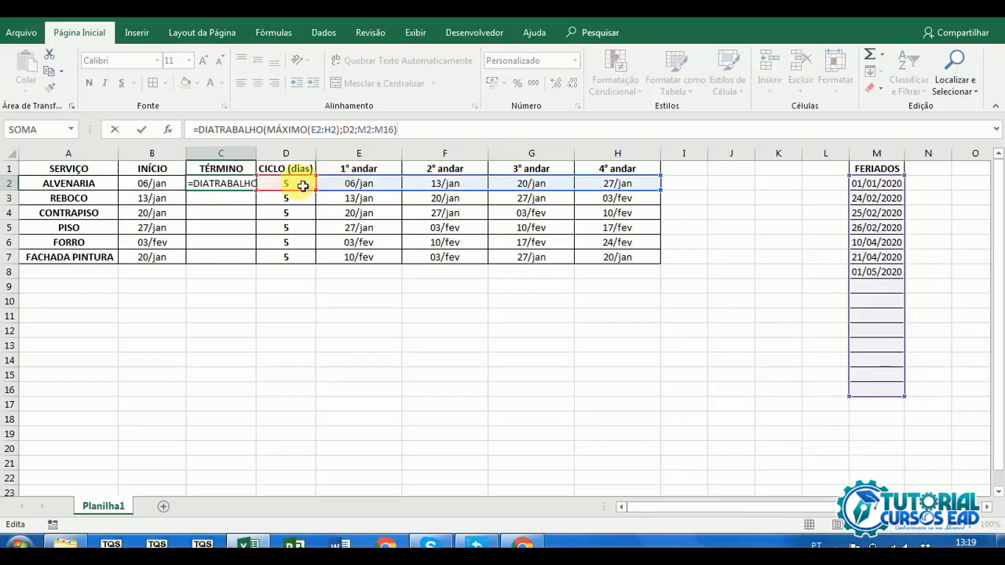
click(355, 131)
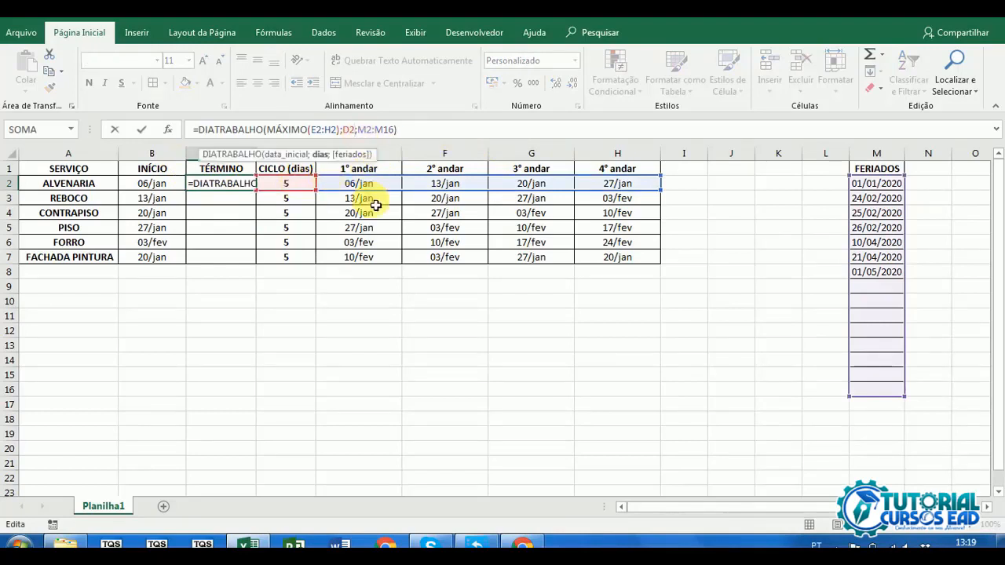
text(-1)
key(Return)
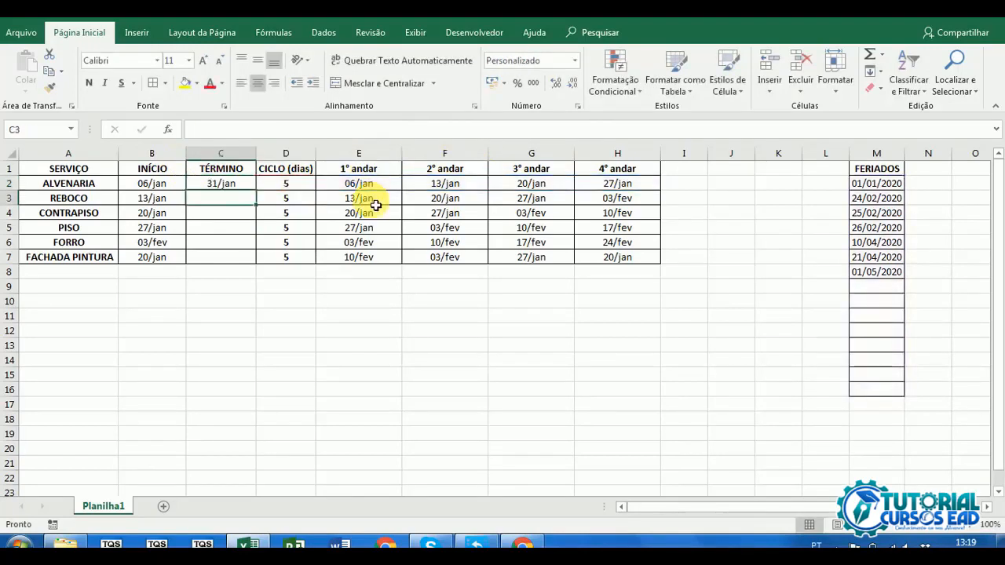
Fill the TÉRMINO formula from C2 down through C7 for the remaining services.
click(232, 188)
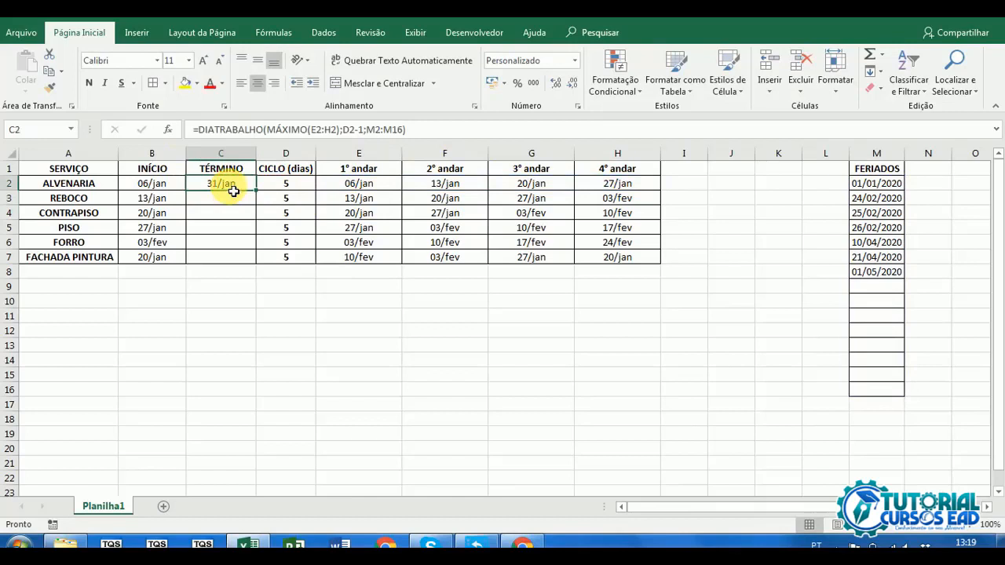
drag(259, 197, 254, 267)
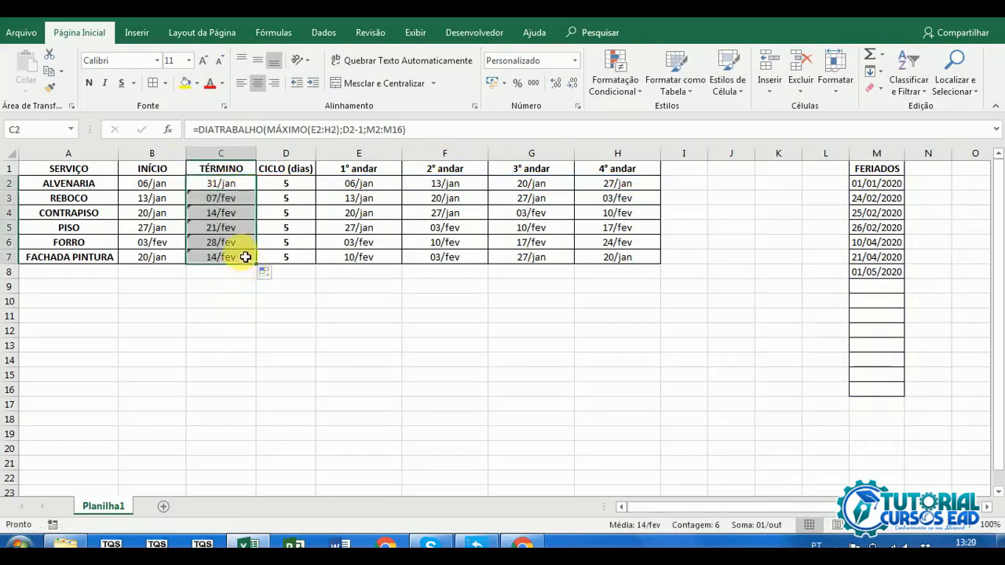
click(245, 257)
Ignore the formula error flags on the TÉRMINO cells C3:C7.
drag(213, 197, 214, 257)
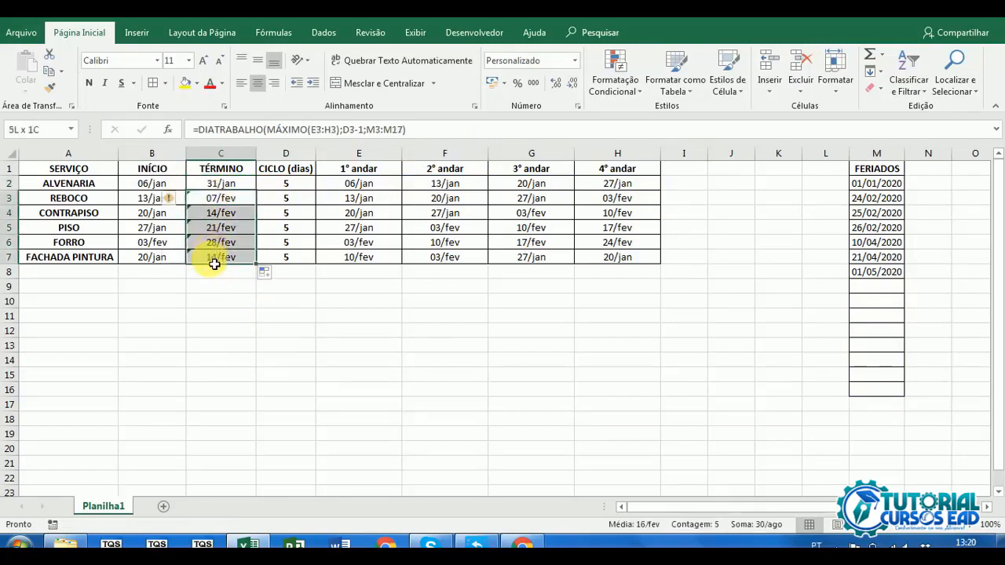
click(171, 199)
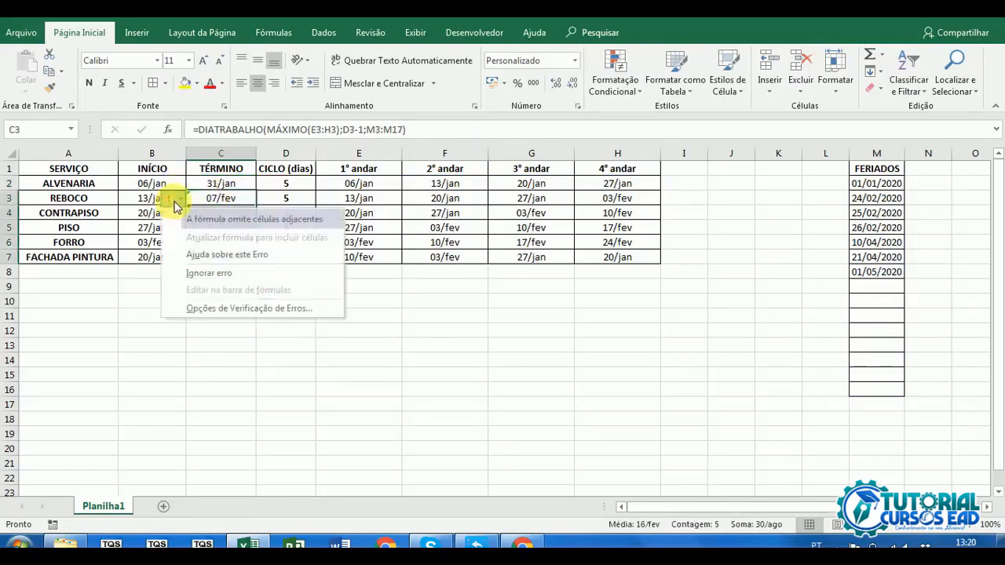
click(211, 273)
click(225, 300)
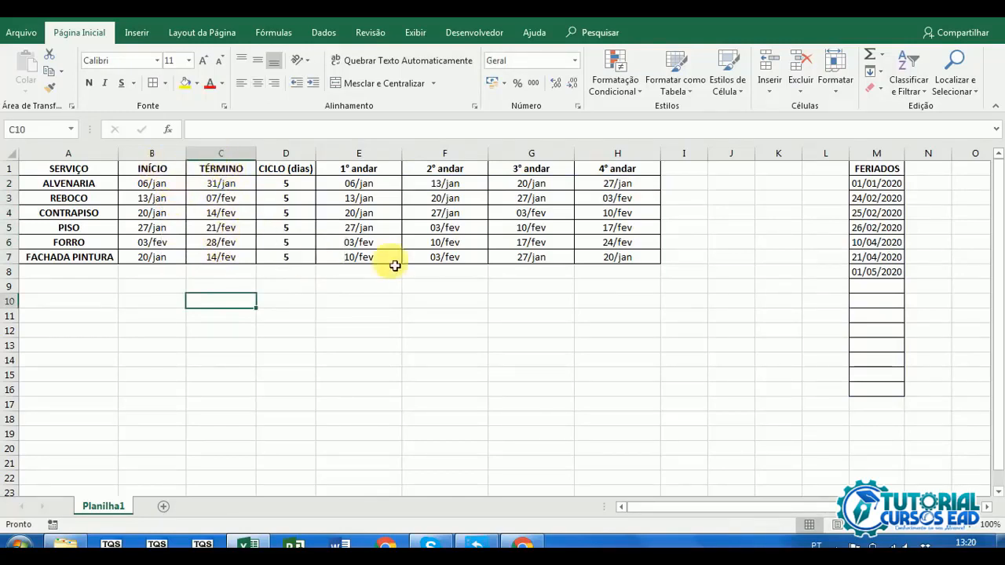
Clear ALVENARIA's 2º, 3º and 4º andar dates in cells F2:H2.
click(285, 183)
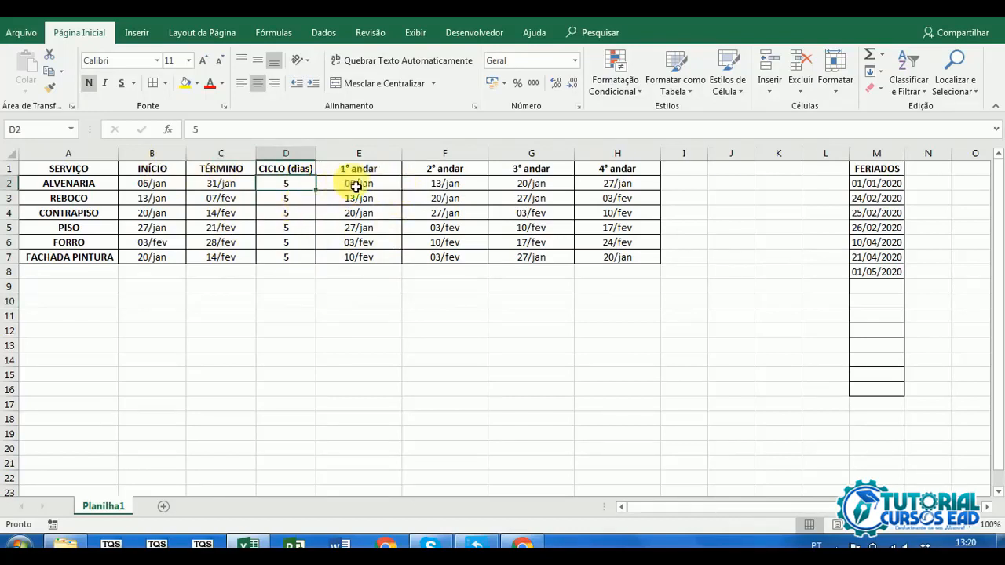
click(354, 182)
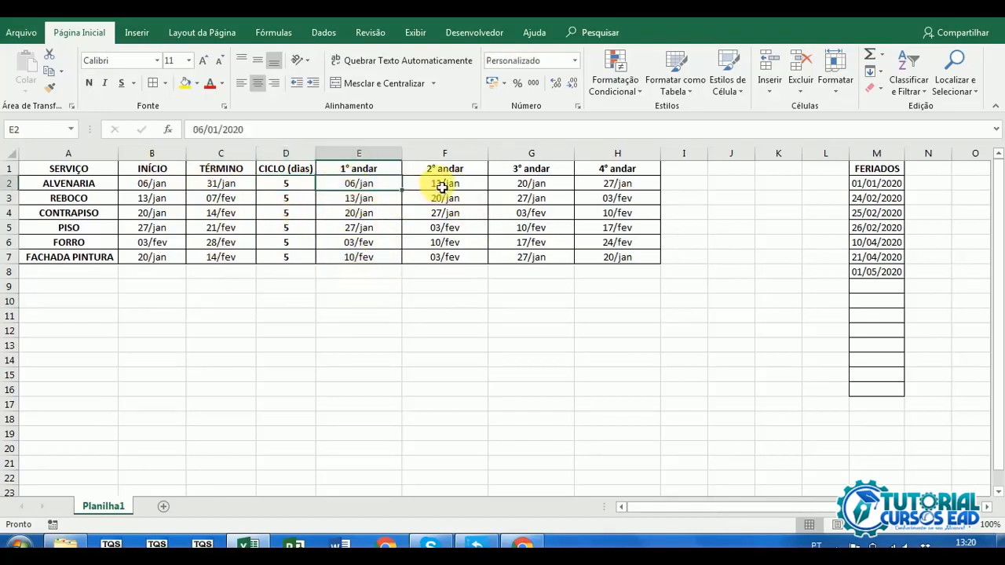
drag(443, 186, 590, 191)
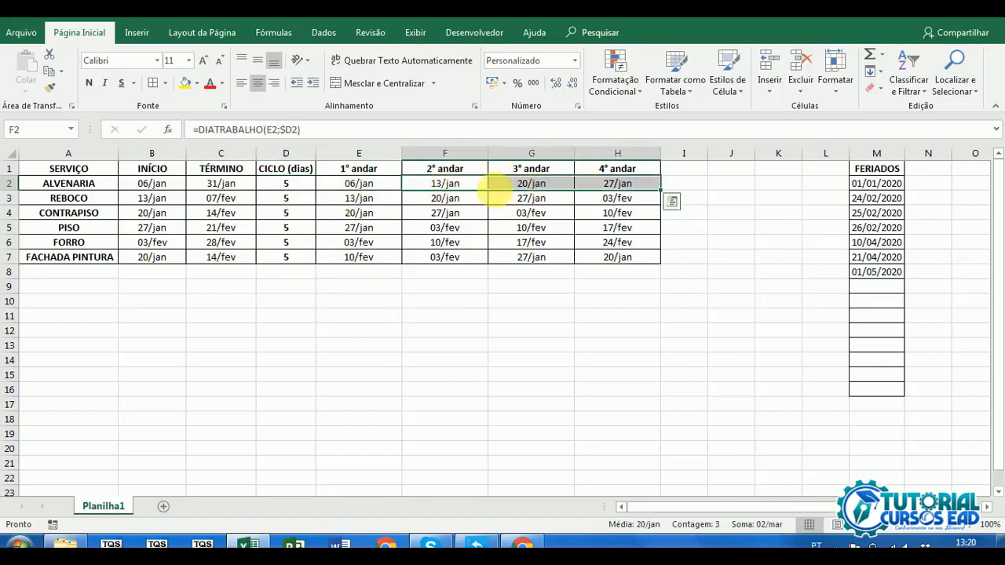
click(454, 185)
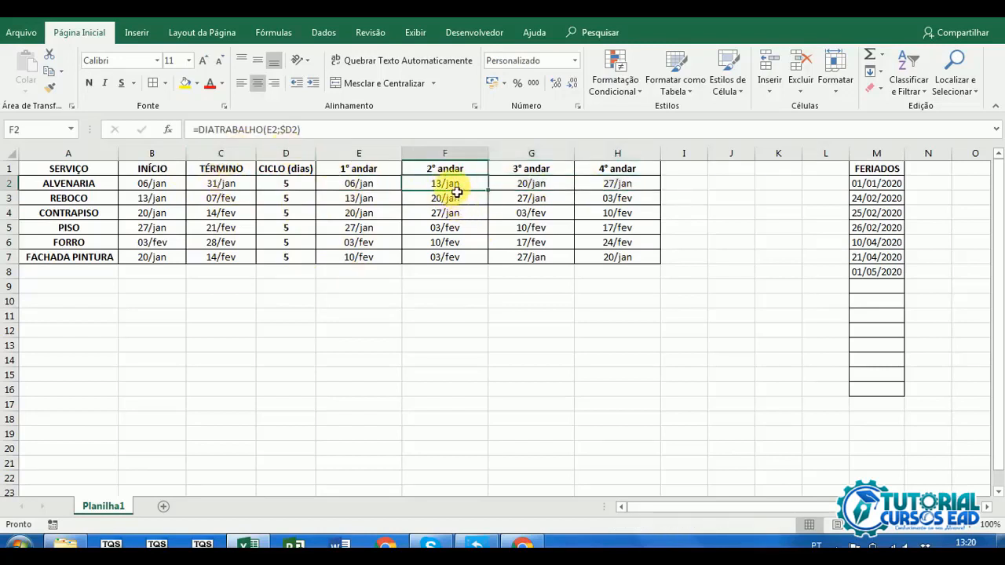
drag(456, 187, 605, 190)
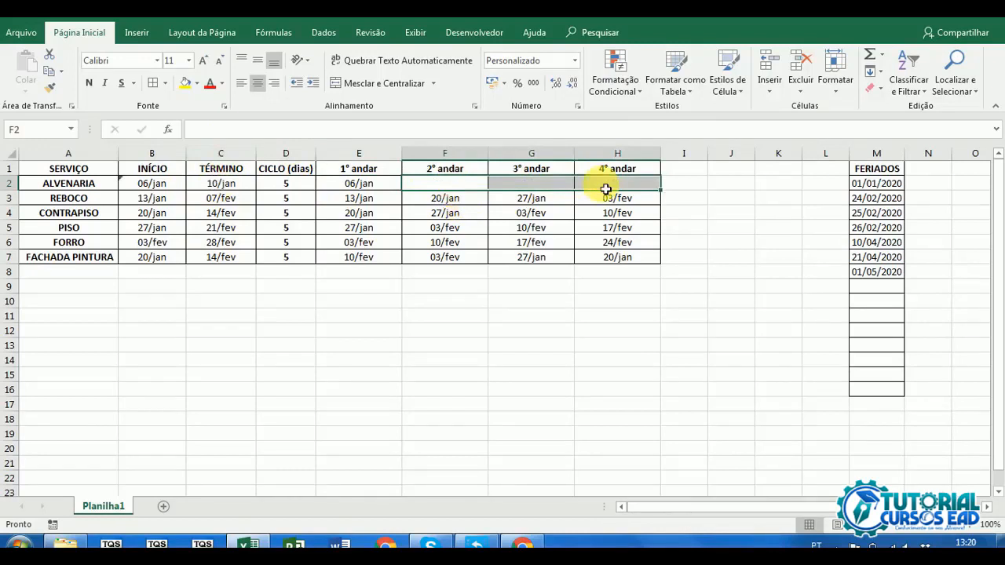
click(359, 187)
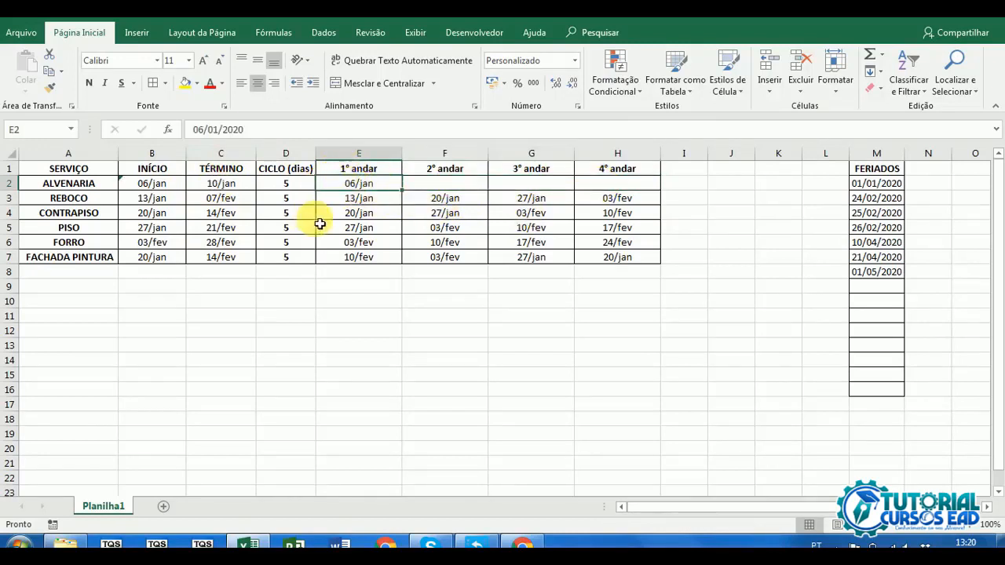
click(447, 187)
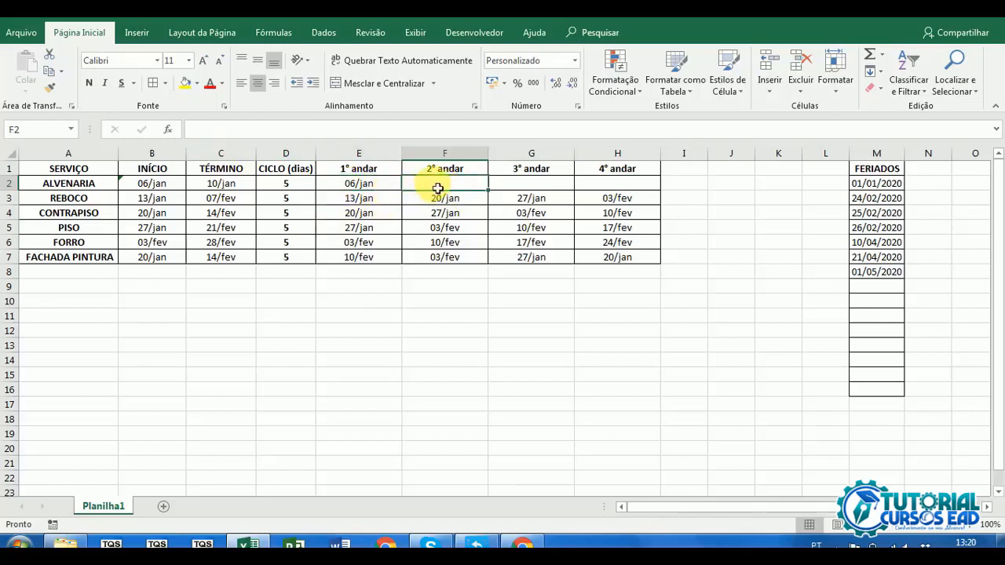
text(=)
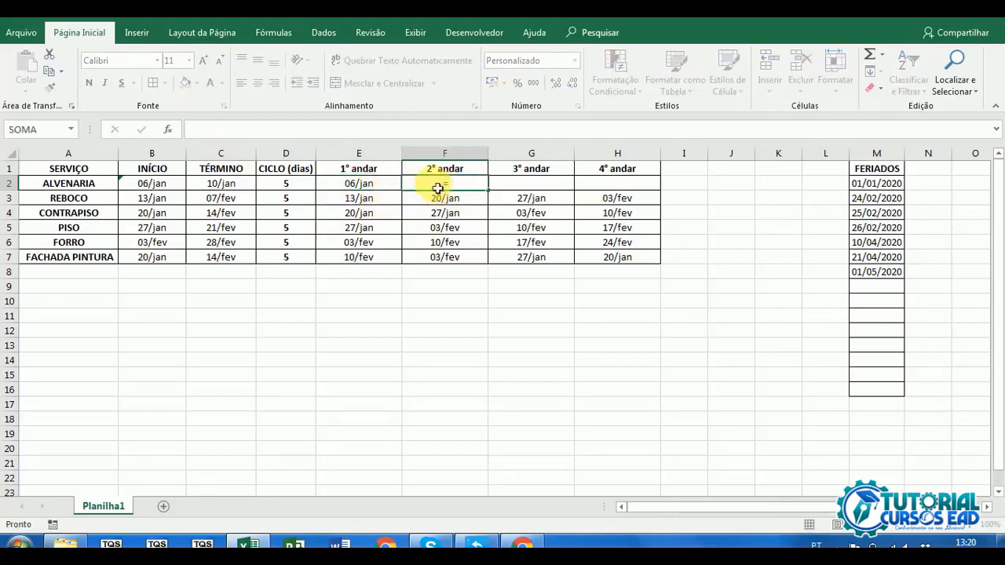
key(Escape)
click(242, 187)
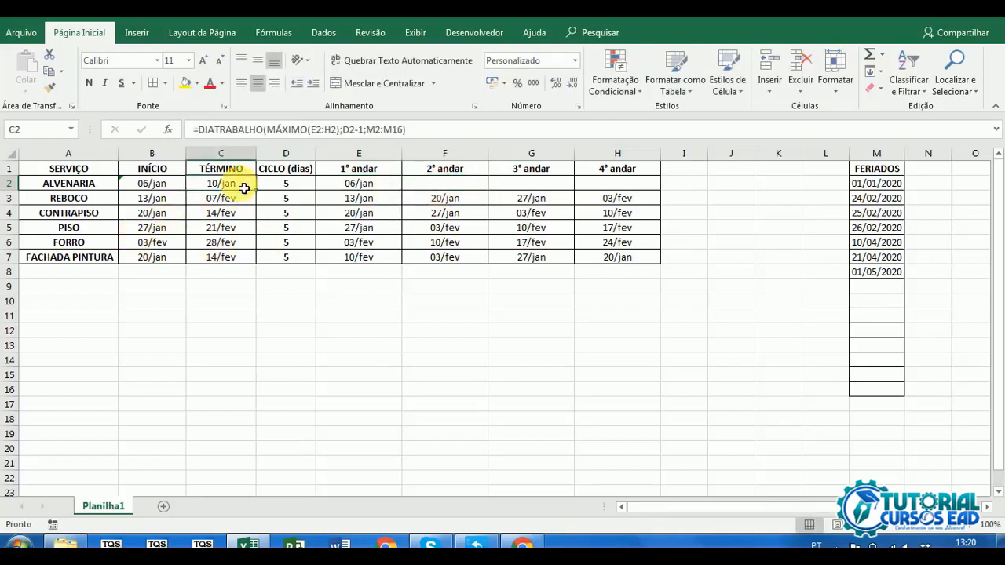
click(423, 187)
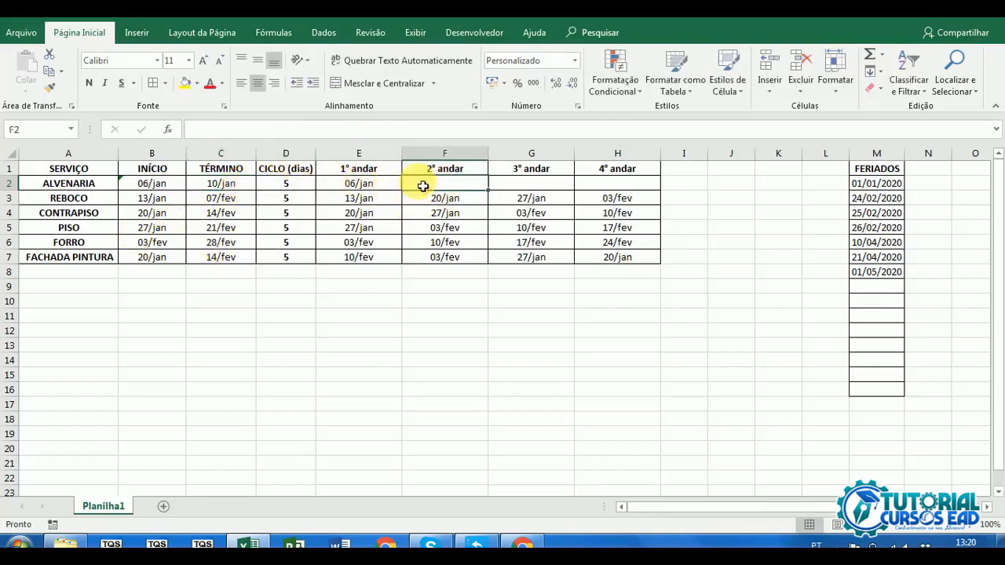
Write the formula =DIATRABALHO(E2;D2-1) in cell E9 for the end date of ALVENARIA's first floor.
click(357, 293)
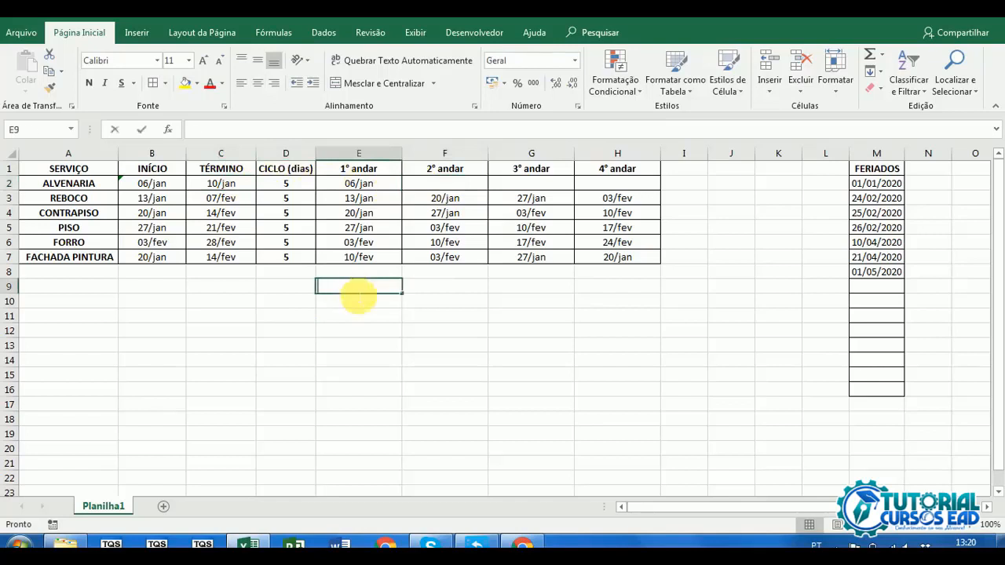
text(=dias)
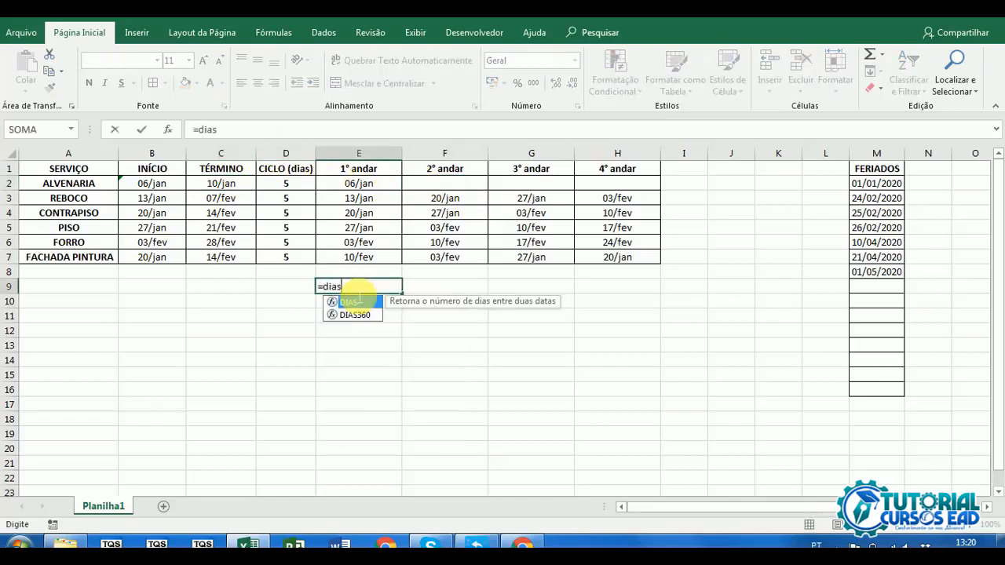
key(BackSpace)
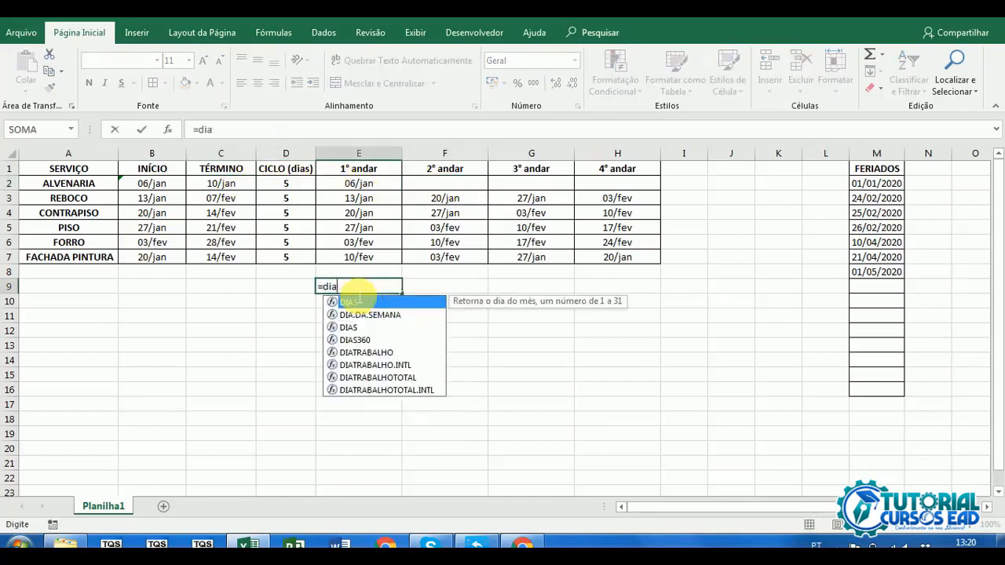
double_click(383, 355)
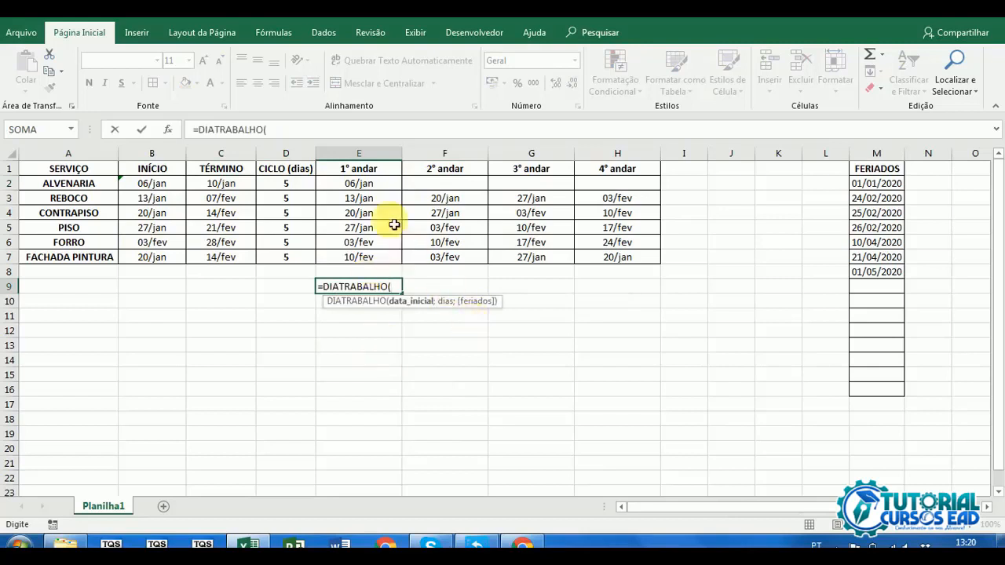
click(383, 189)
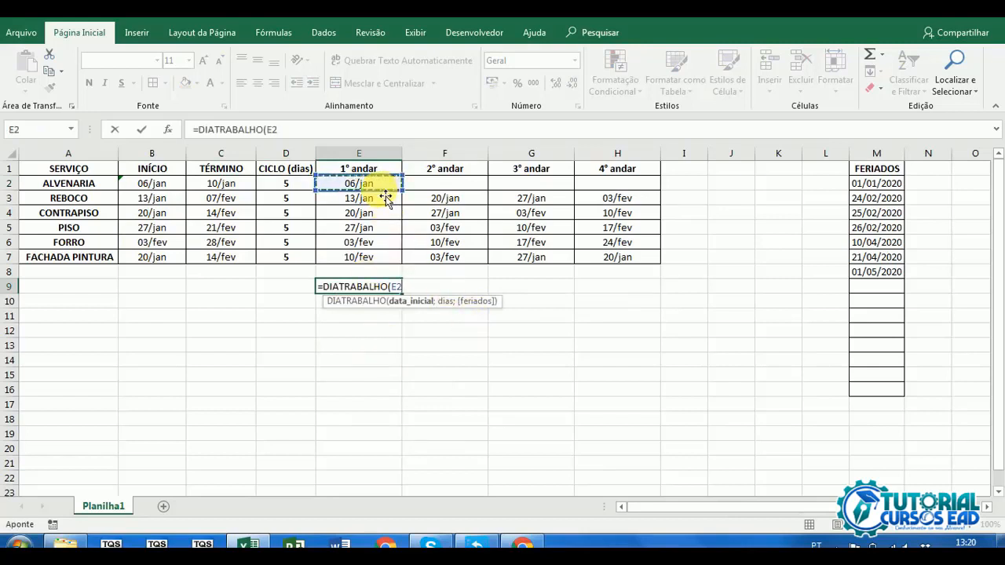
text(;)
click(300, 187)
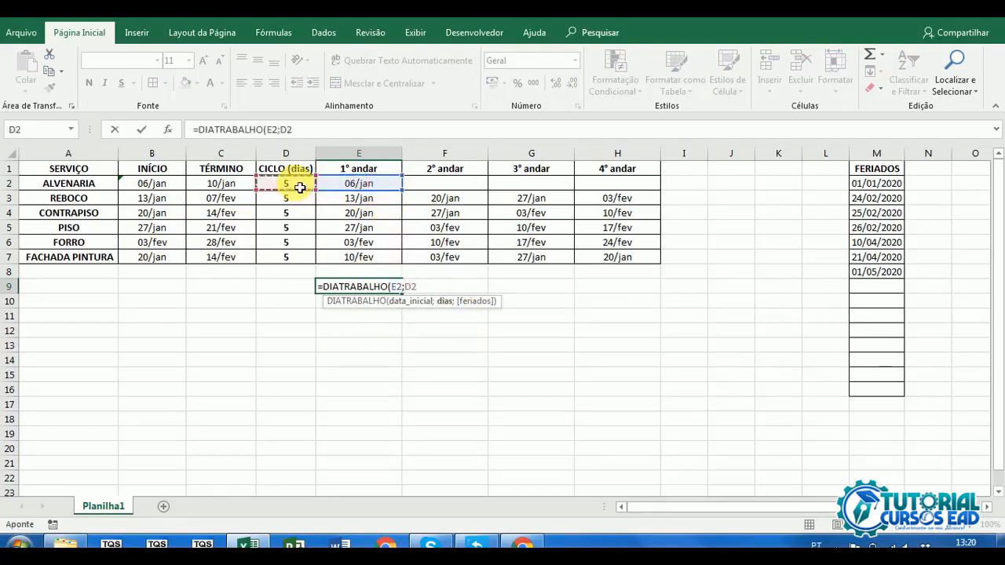
text(-1))
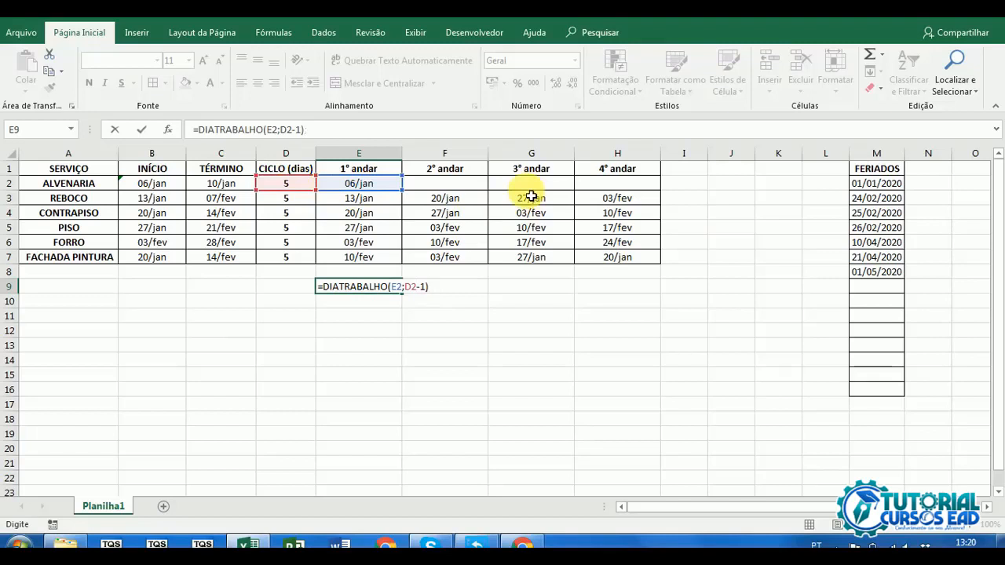
Add the FERIADOS range to the E9 formula, completing it as =DIATRABALHO(E2;D2-1;M2:M16).
click(330, 131)
key(BackSpace)
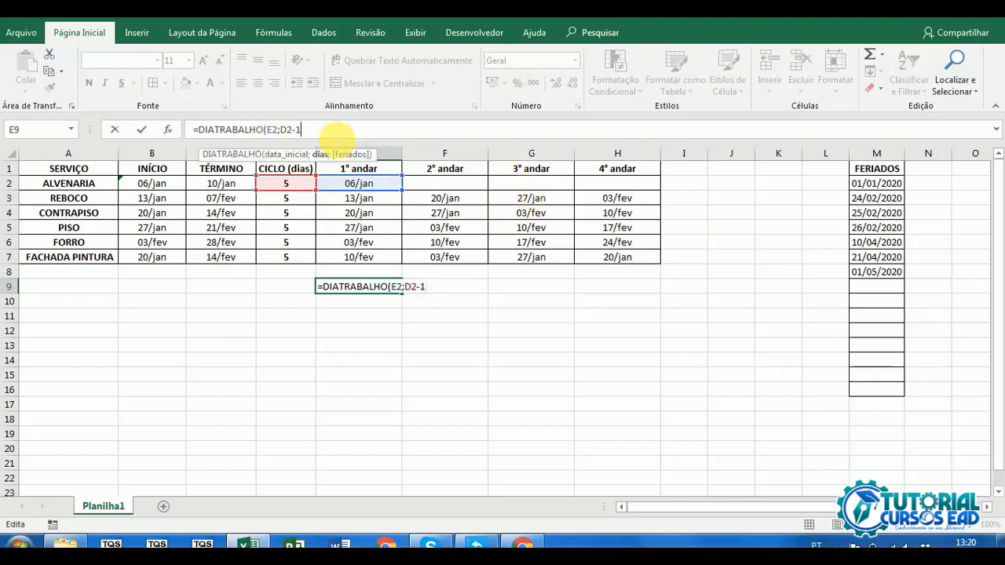
text(;)
drag(876, 183, 882, 390)
key(Return)
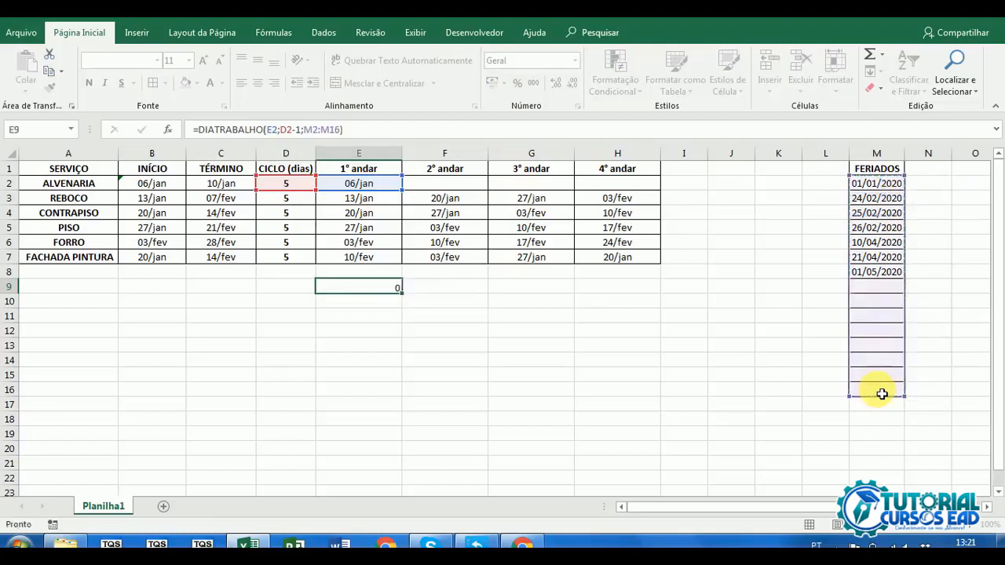
Copy the date formatting of TÉRMINO cell C7 onto E9, and select ALVENARIA's 2º andar cell F2.
click(225, 255)
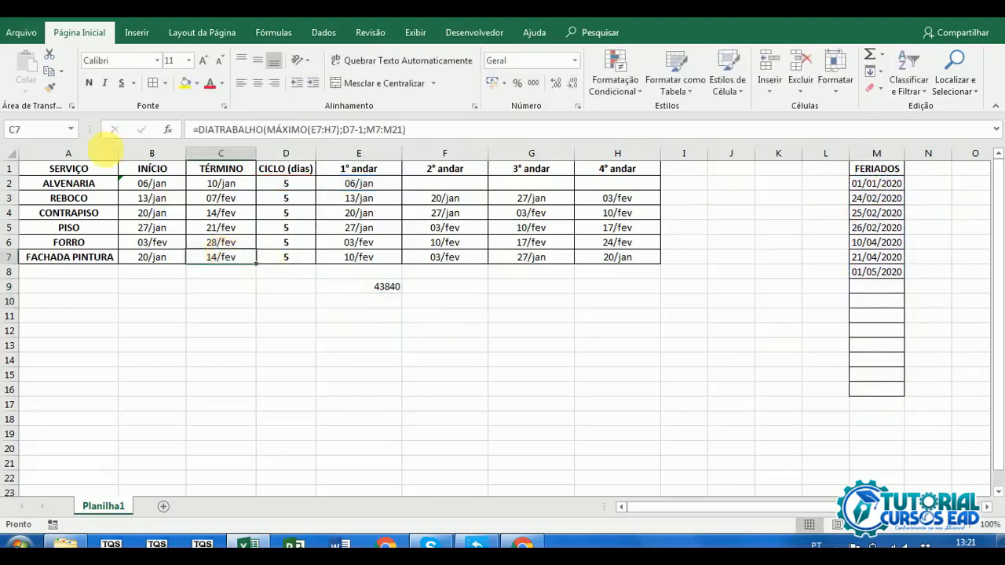
click(49, 89)
click(385, 287)
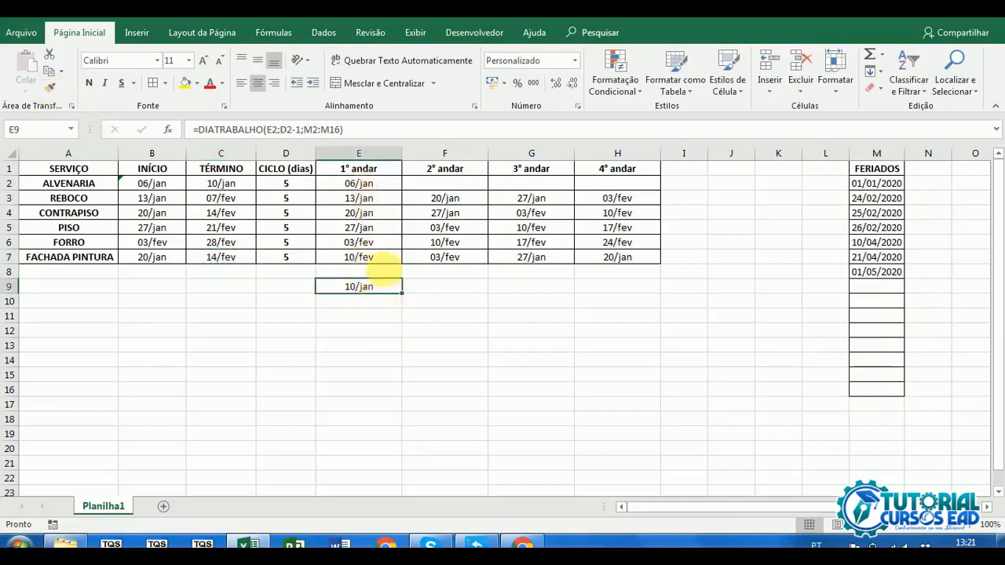
click(427, 168)
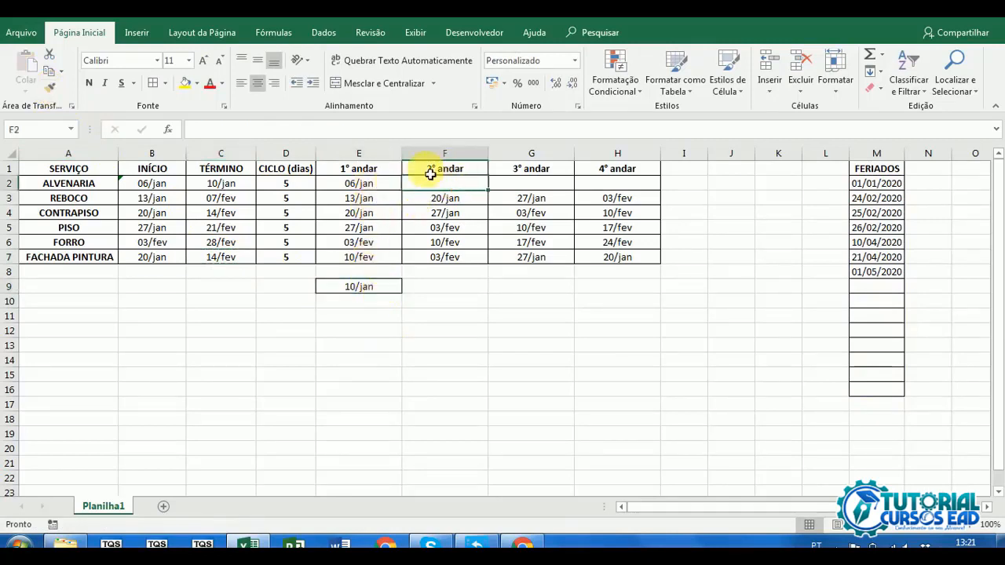
Remove the minus one from the days argument in cell E9, leaving the formula =DIATRABALHO(E2;D2;M2:M16).
click(386, 186)
click(359, 288)
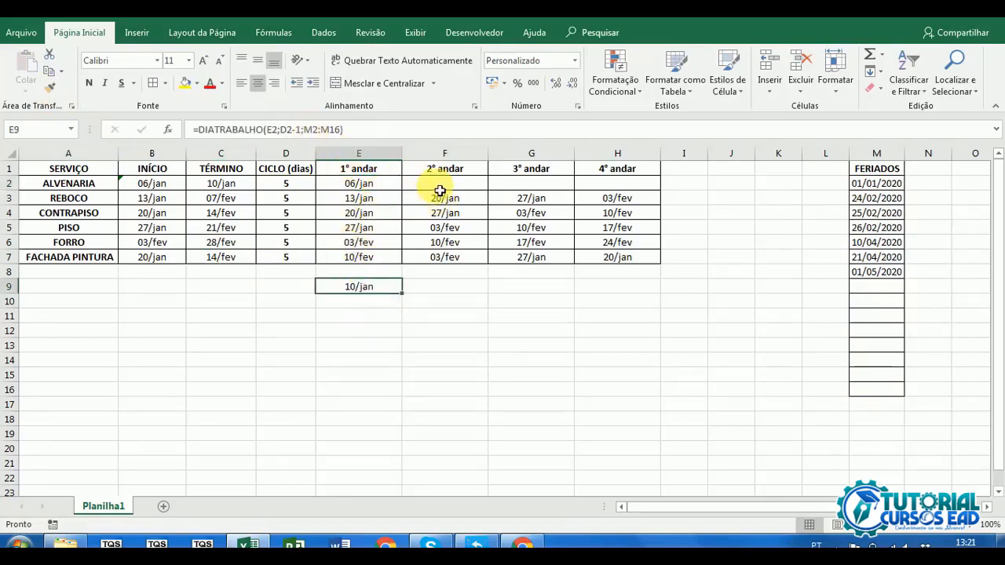
click(308, 130)
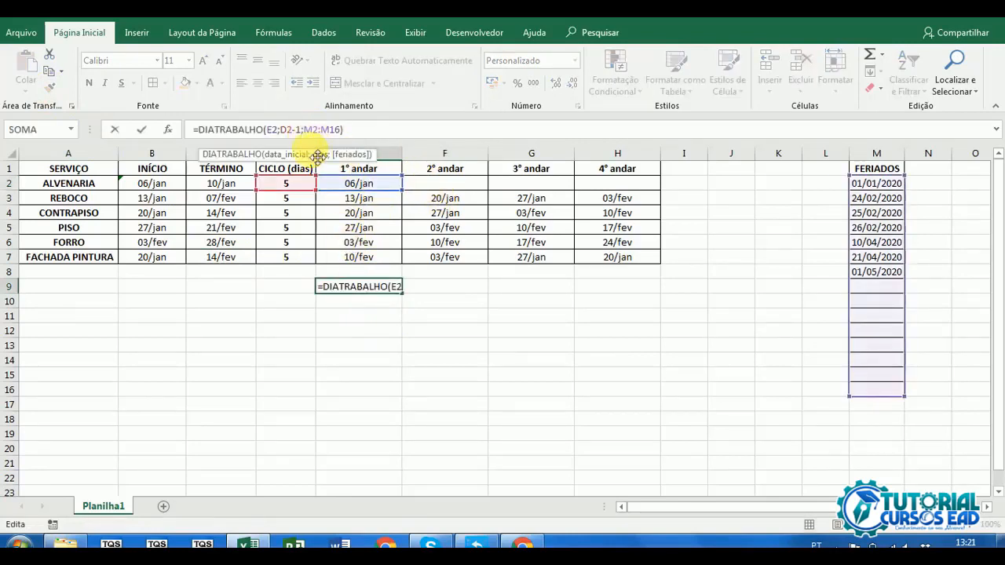
key(BackSpace)
key(BackSpace)
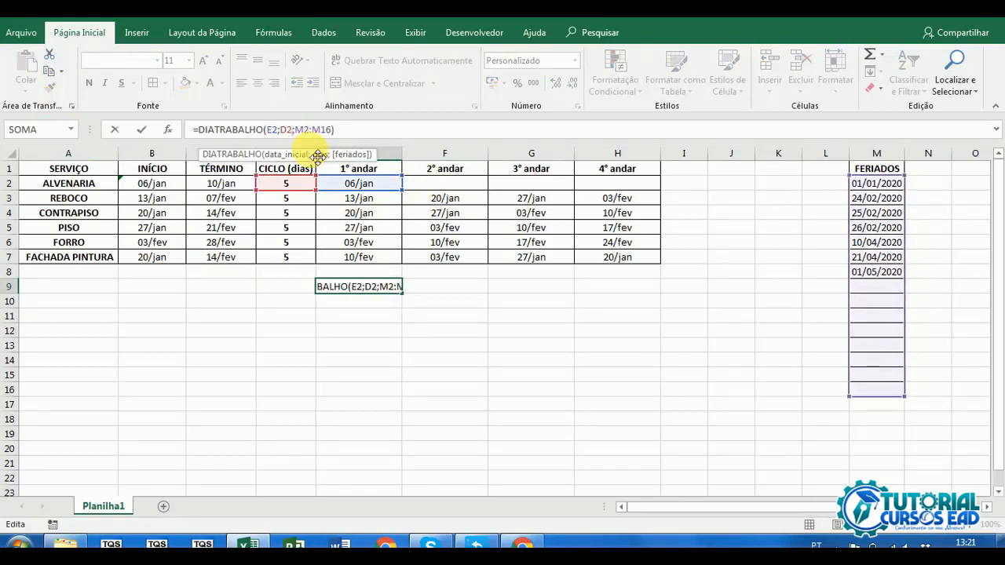
key(Return)
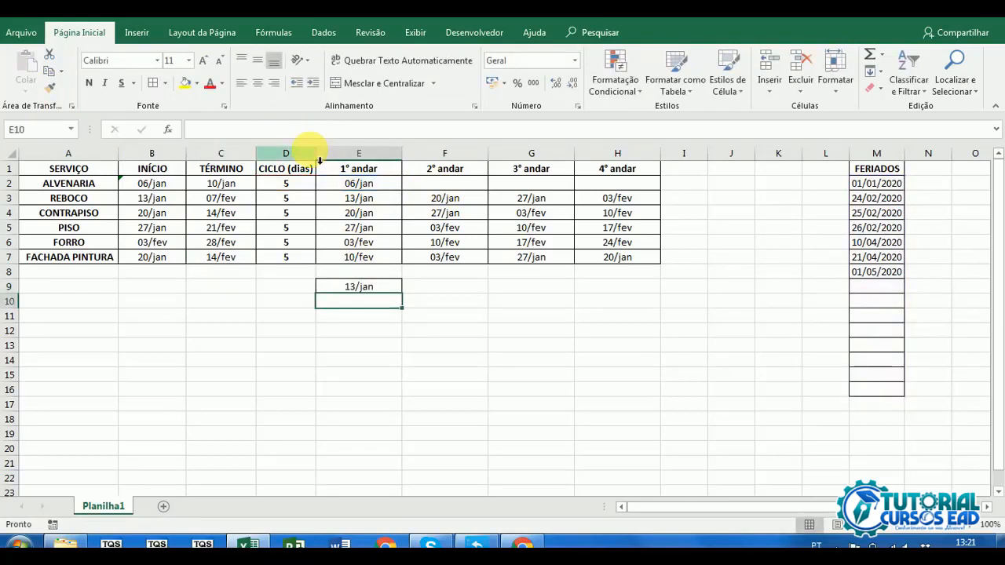
Copy the formula text =DIATRABALHO(E2;D2;M2:M16) from E9 into ALVENARIA's 2º andar cell F2.
click(342, 286)
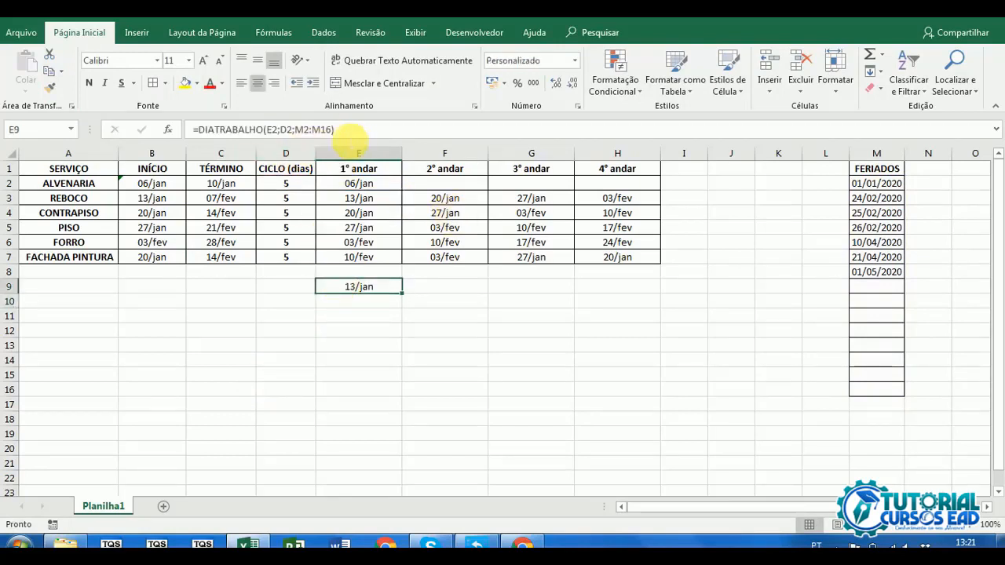
drag(367, 131, 139, 129)
key(ctrl+c)
click(445, 182)
click(328, 132)
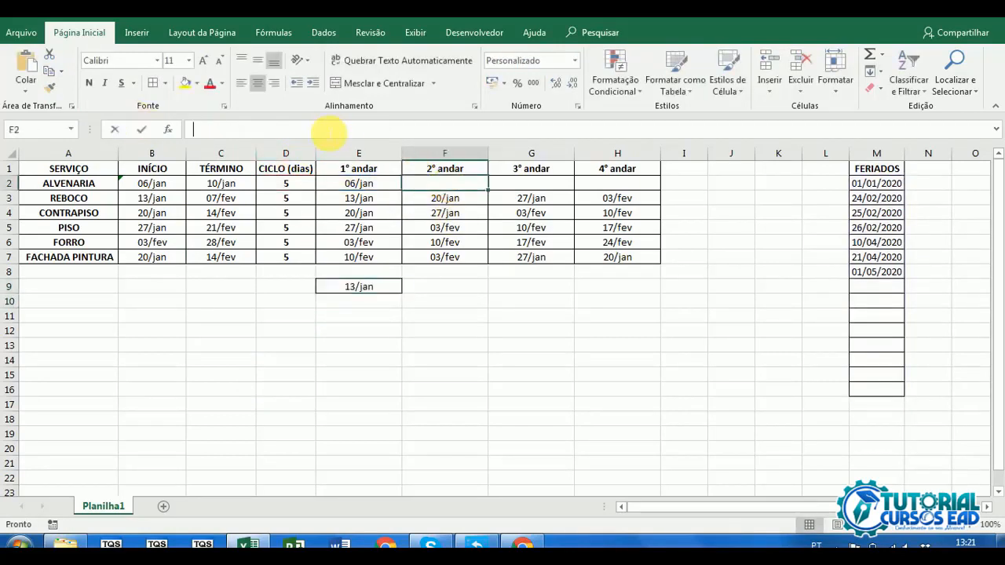
key(ctrl+v)
key(Return)
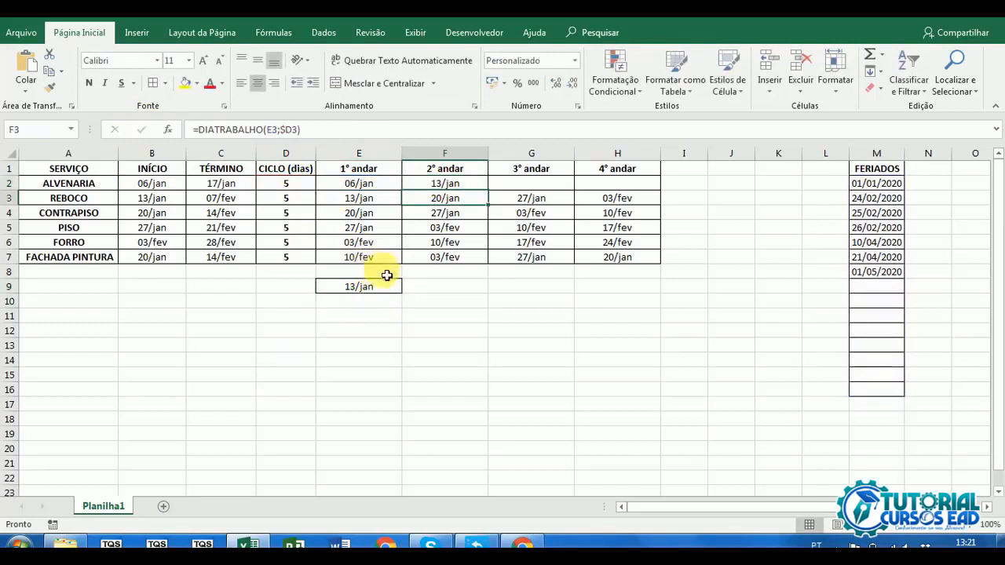
Clear the helper date and border in E9 by filling blank cell E8 down to E10.
click(387, 275)
drag(401, 280, 389, 309)
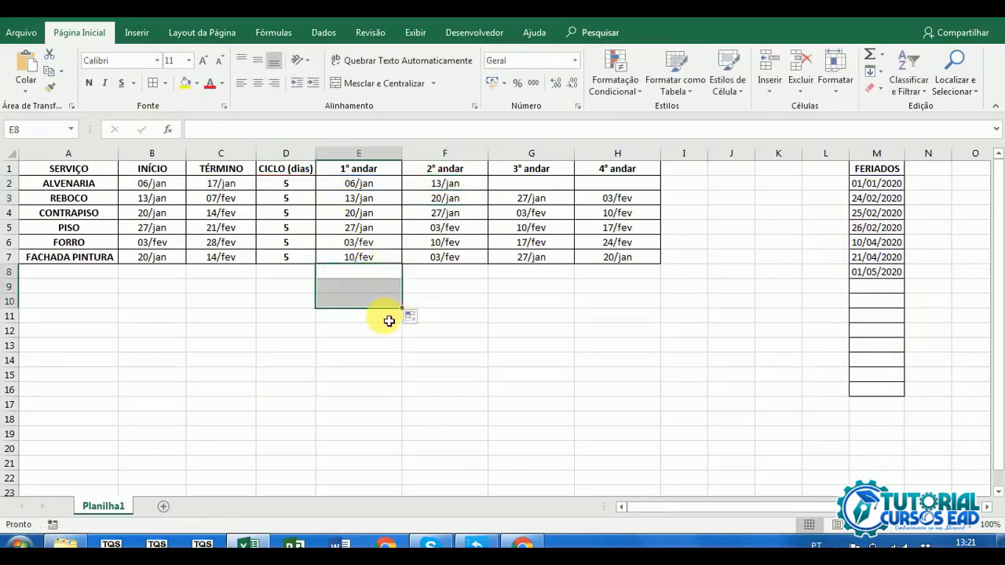
click(386, 274)
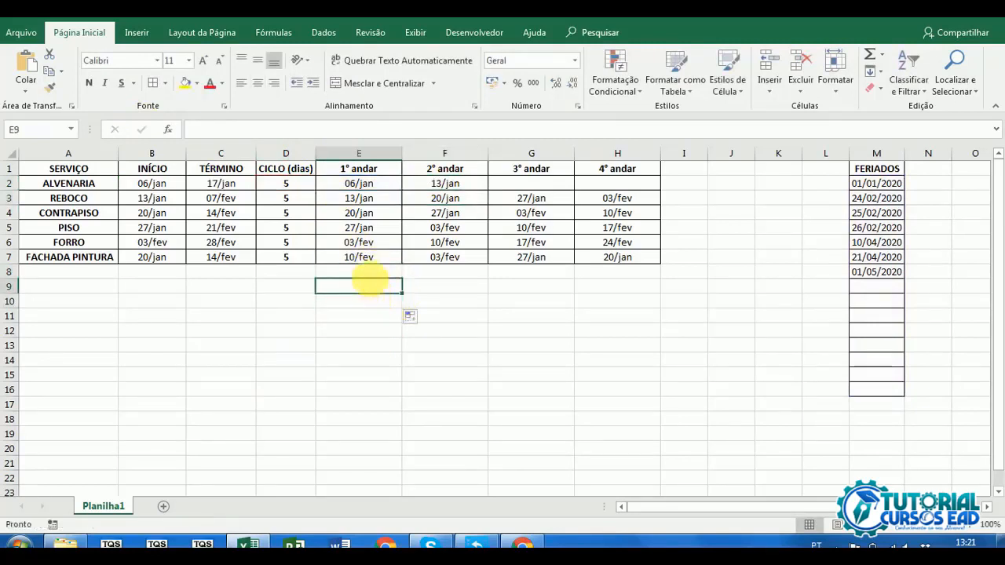
Examine which start date, cycle and holiday cells the formula in ALVENARIA's 2º andar cell F2 refers to.
click(456, 183)
click(365, 130)
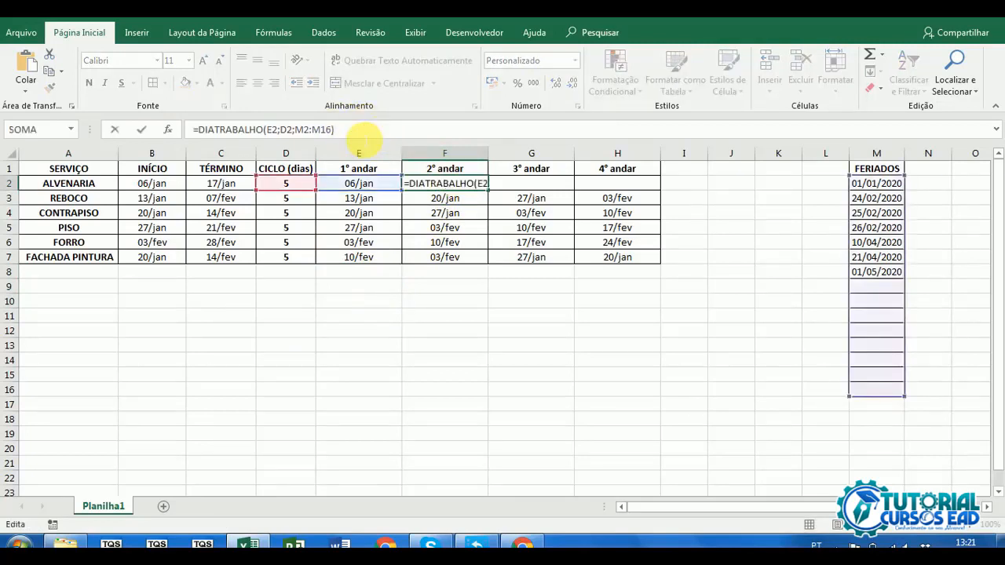
click(382, 187)
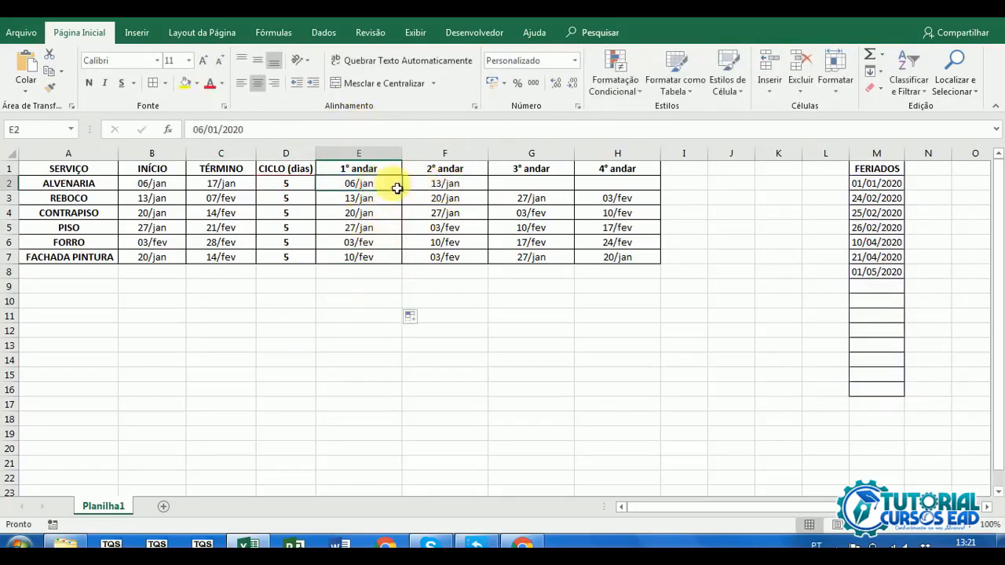
click(307, 187)
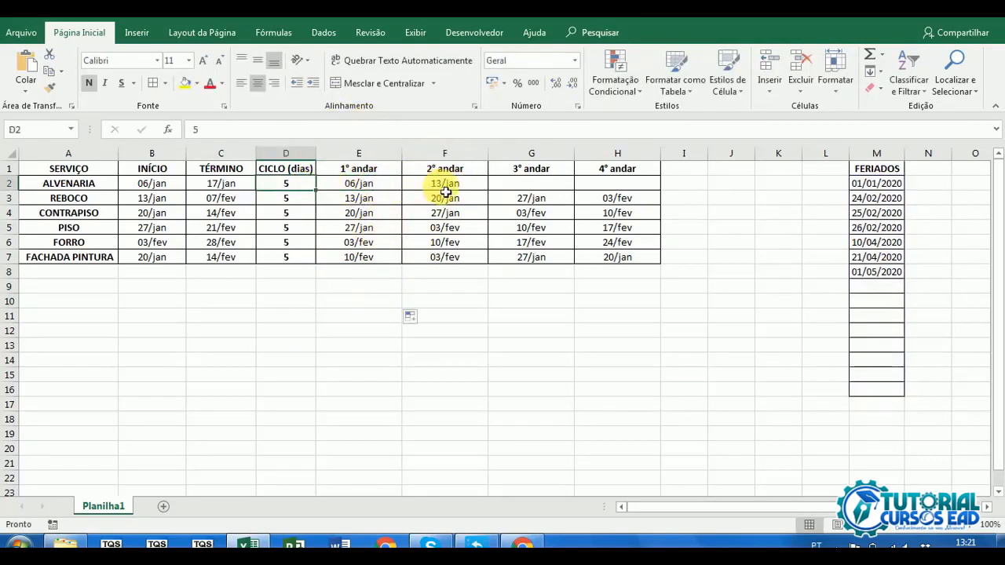
click(445, 189)
click(403, 132)
key(Escape)
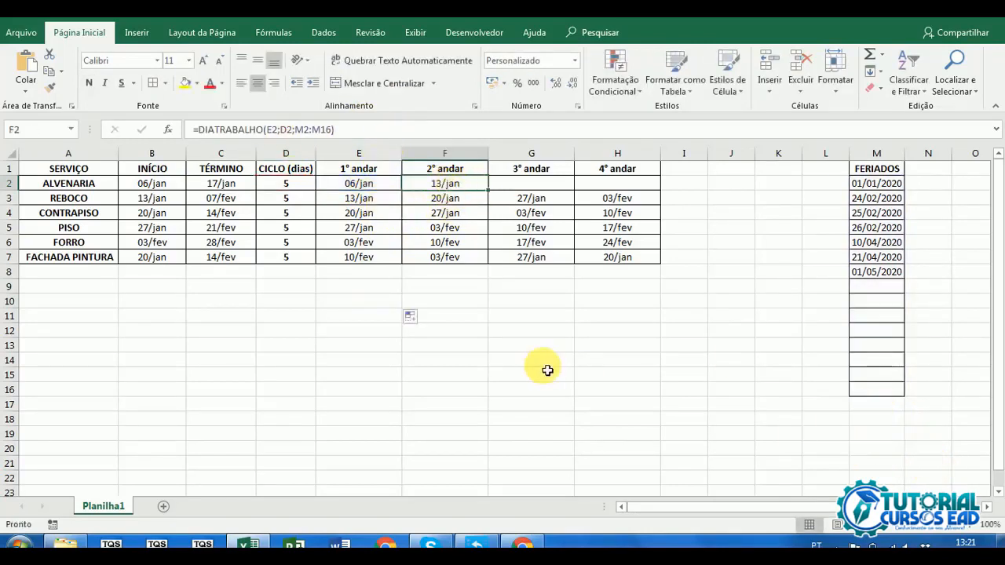
mouse_move(491, 196)
mouse_down()
mouse_move(512, 195)
mouse_move(464, 191)
mouse_move(482, 193)
mouse_up()
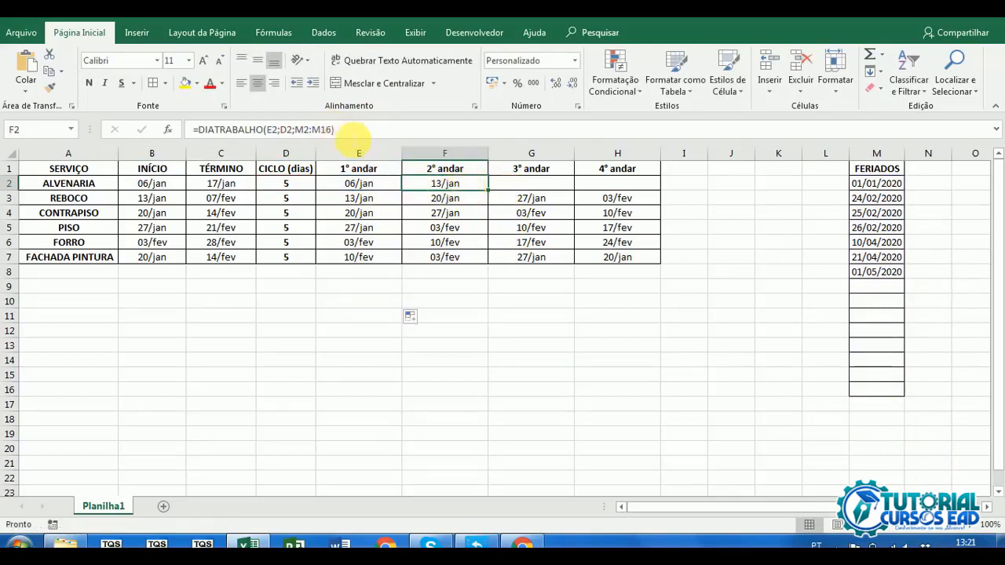
click(362, 130)
key(Escape)
Try filling the F2 formula into G2, compare the references of both cells, and clear G2.
drag(492, 194, 542, 188)
click(411, 130)
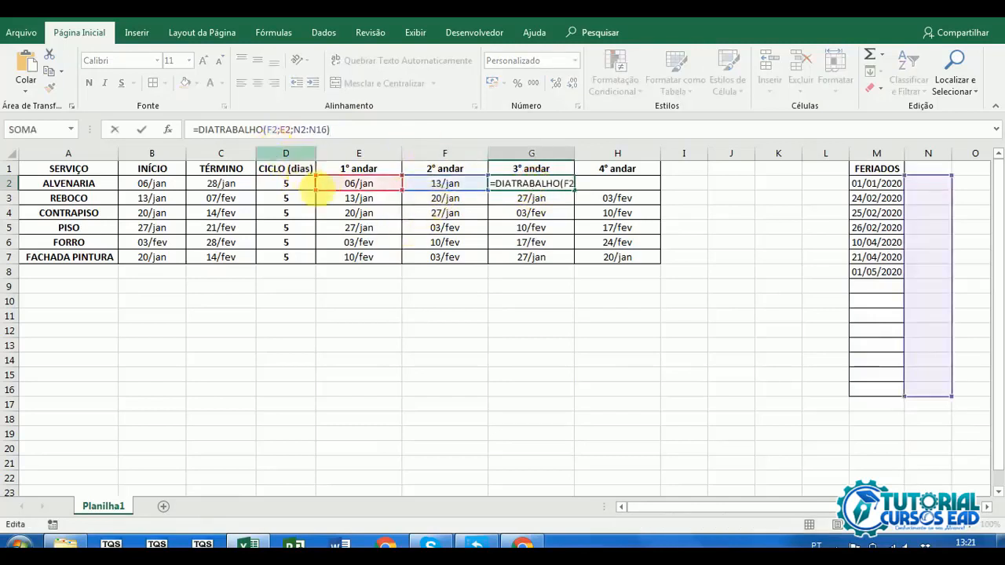
key(Escape)
click(440, 188)
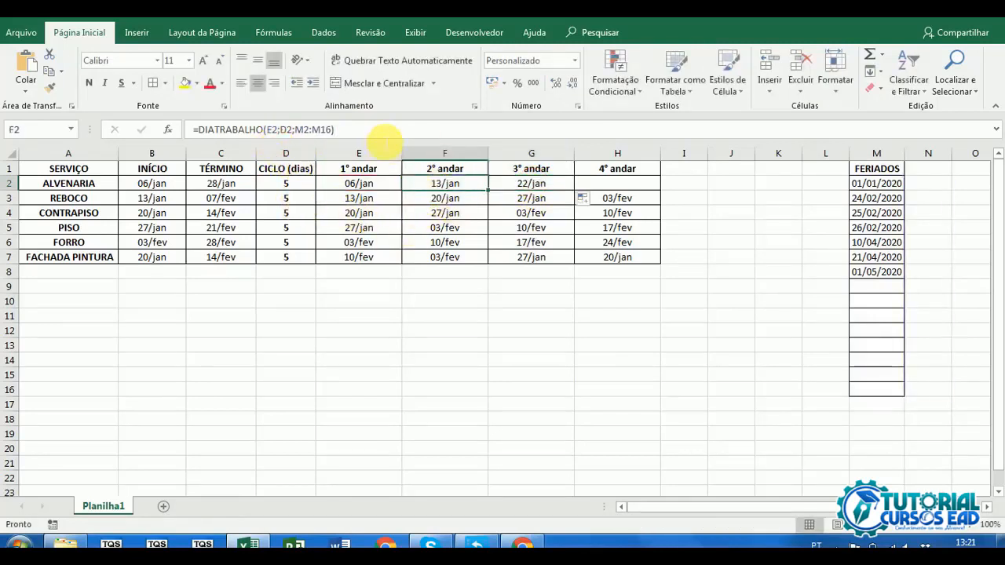
click(376, 130)
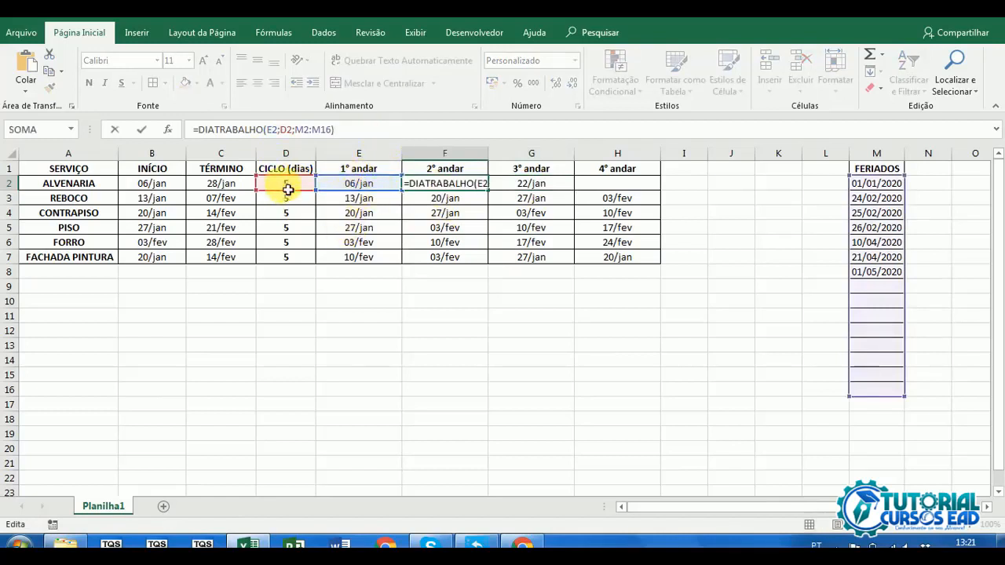
key(Tab)
click(412, 132)
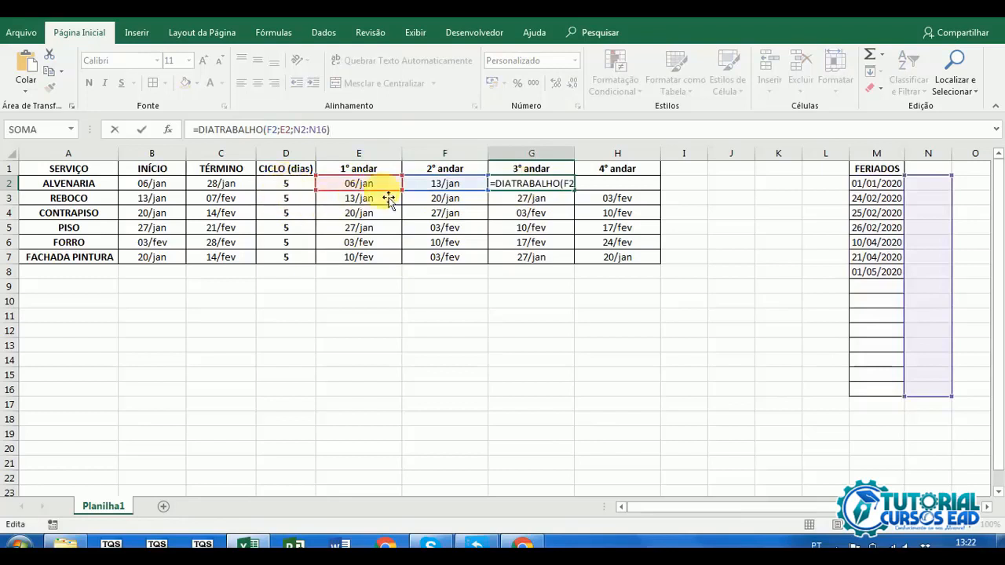
key(ctrl+Return)
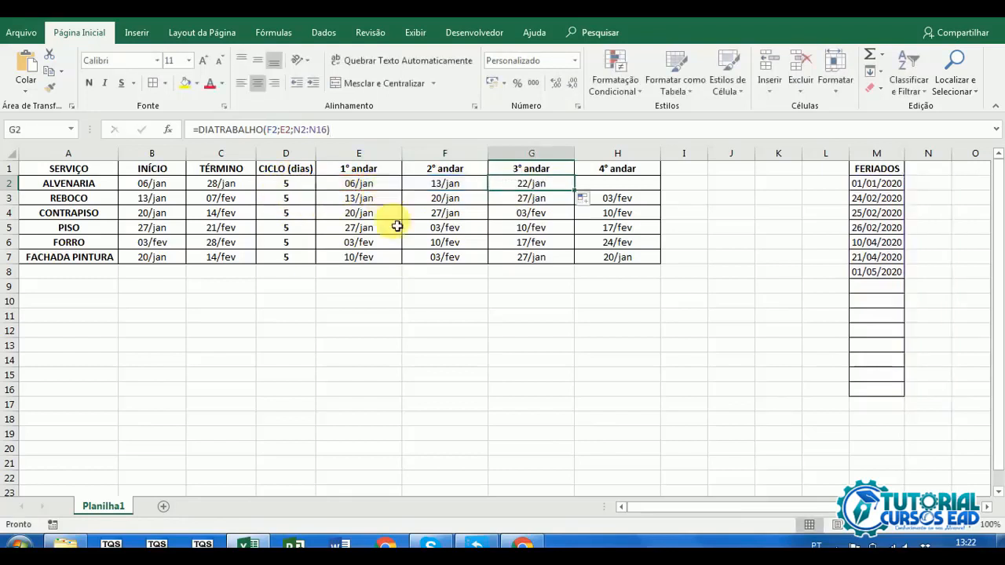
key(Delete)
Make the cycle reference absolute as $D$2 in F2's formula, and fill it across to G2:H2.
click(447, 188)
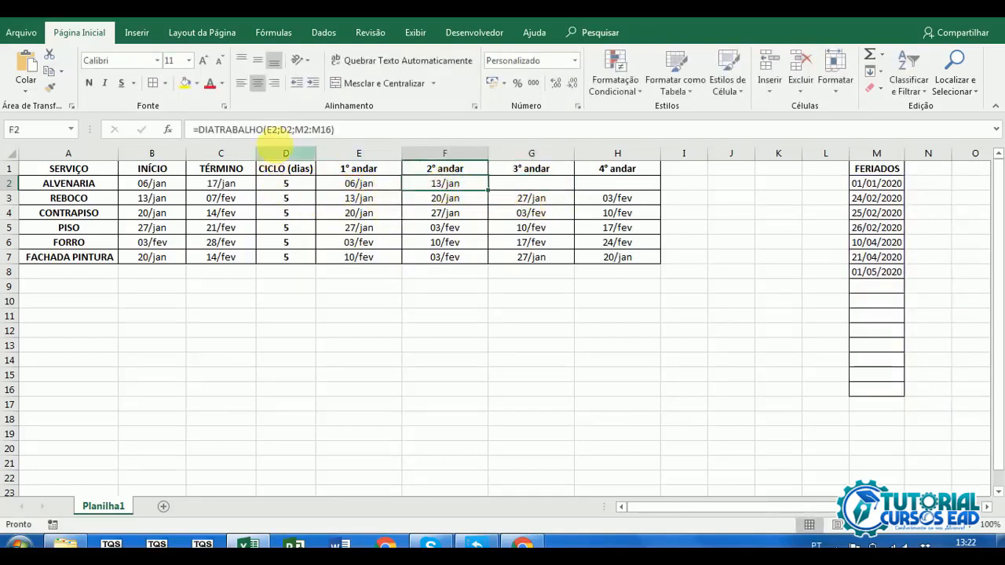
click(352, 132)
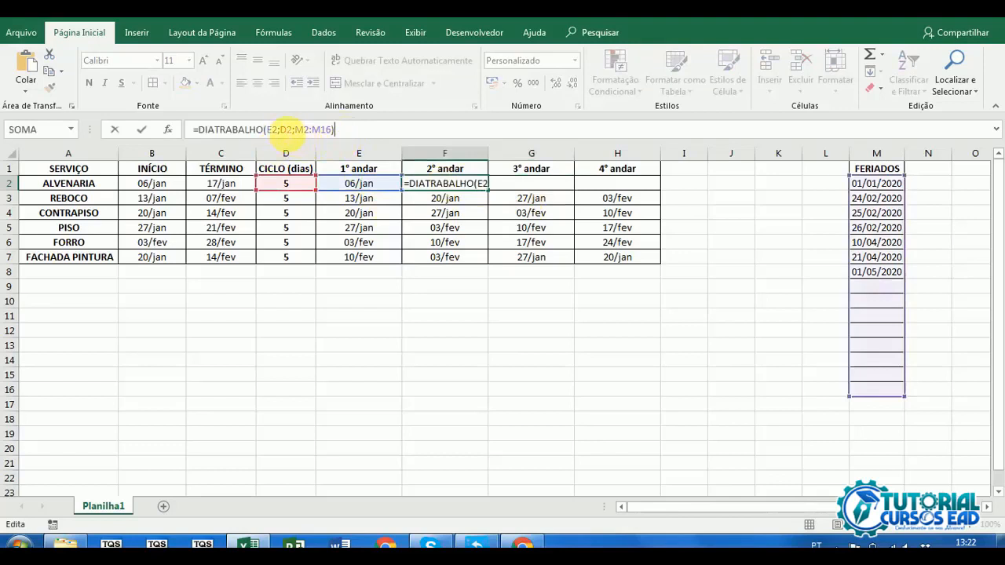
click(281, 131)
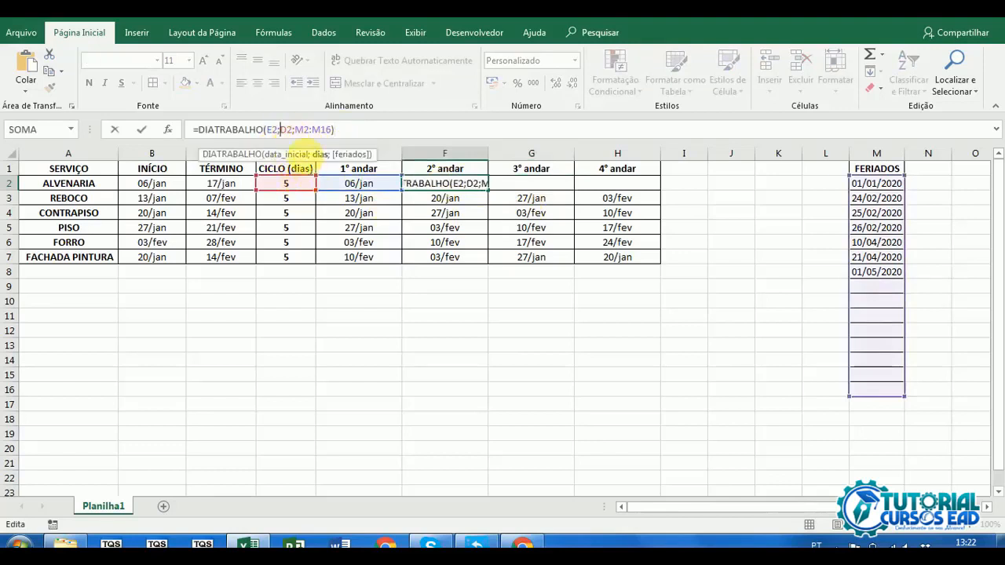
text($D$)
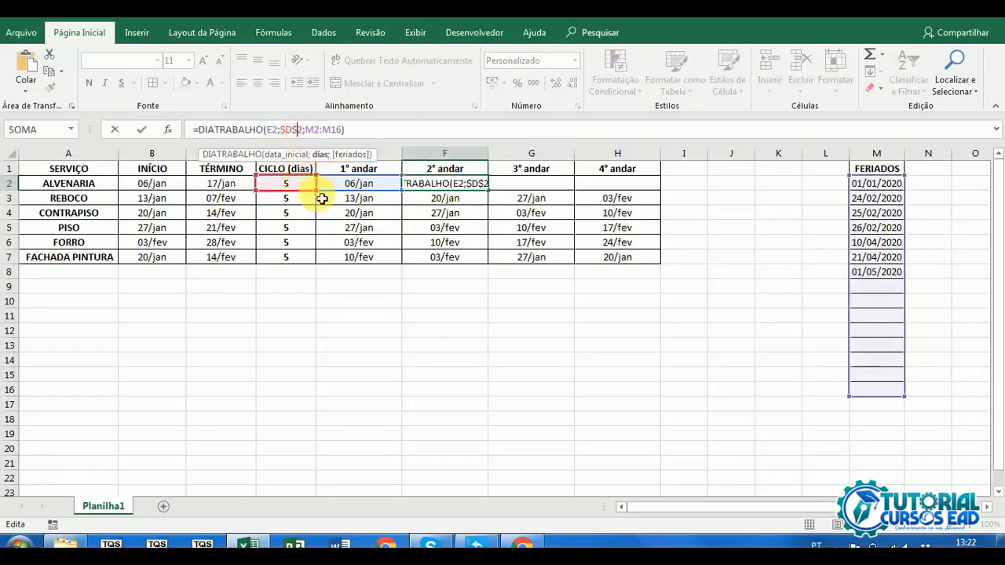
key(ctrl+Return)
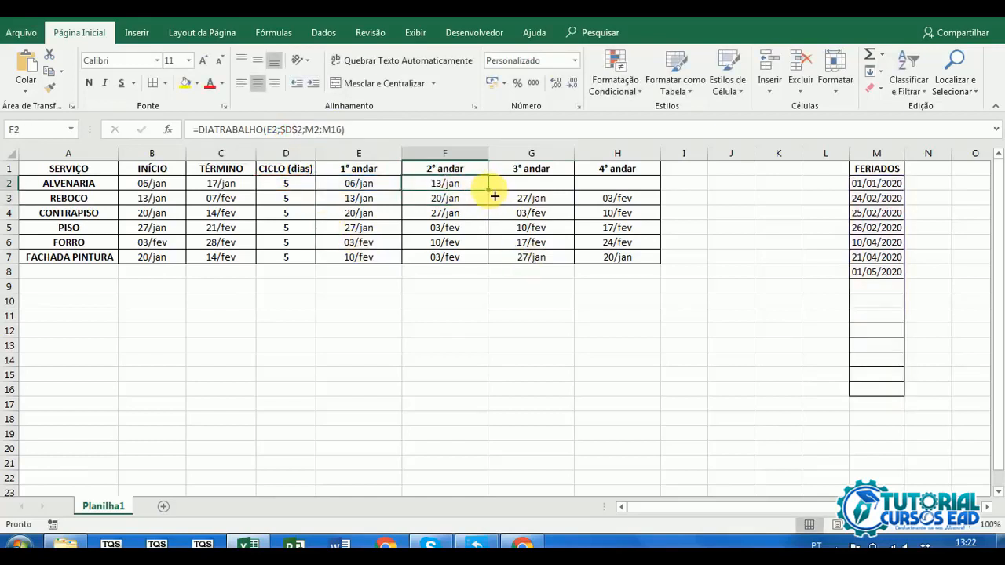
drag(495, 196, 648, 198)
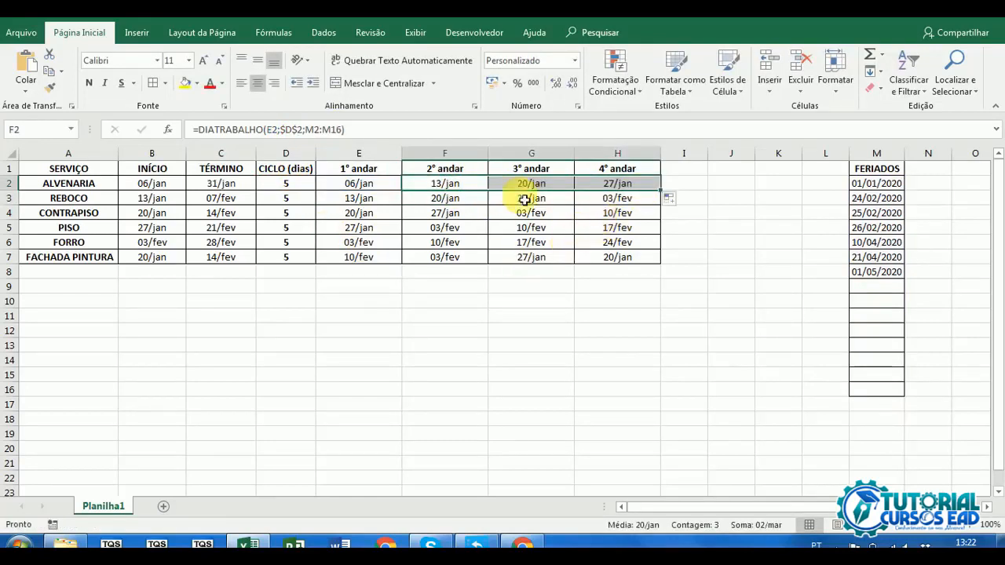
Clear the 2º, 3º and 4º andar dates of REBOCO through FORRO in cells F3:H6.
drag(460, 198, 611, 250)
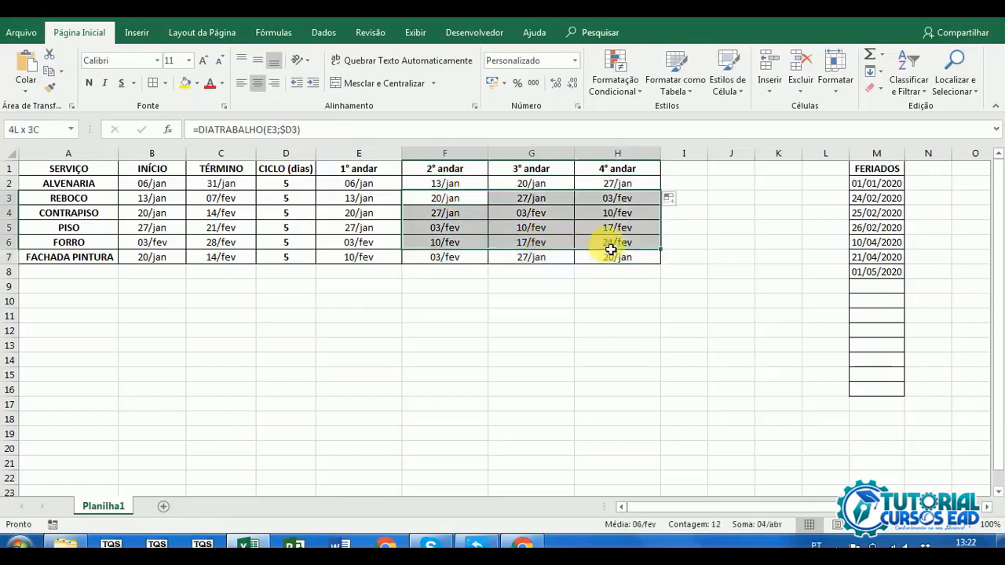
key(Delete)
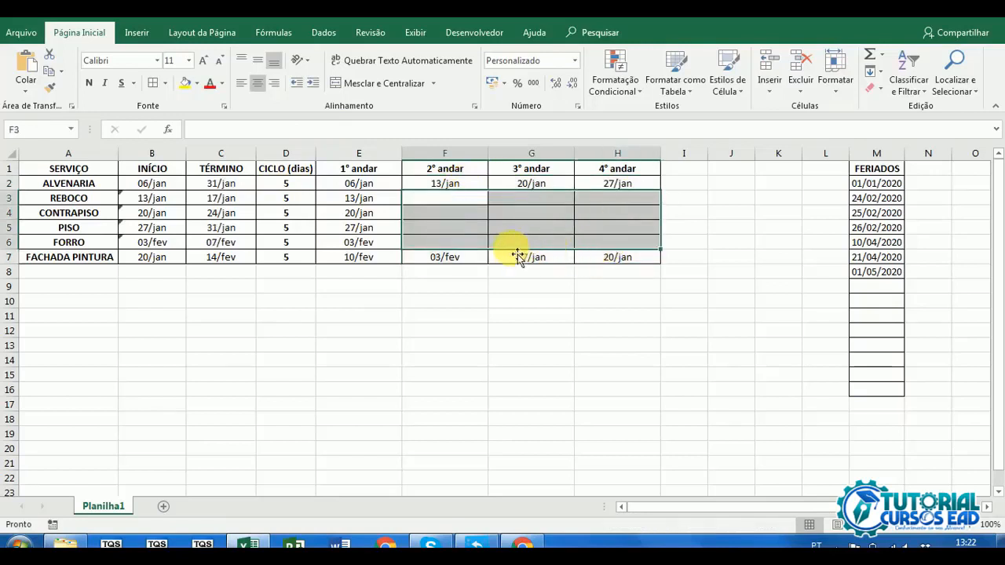
click(427, 207)
Examine the cycle and holiday references in ALVENARIA's floor date formulas in F2, G2 and H2.
click(449, 184)
click(370, 131)
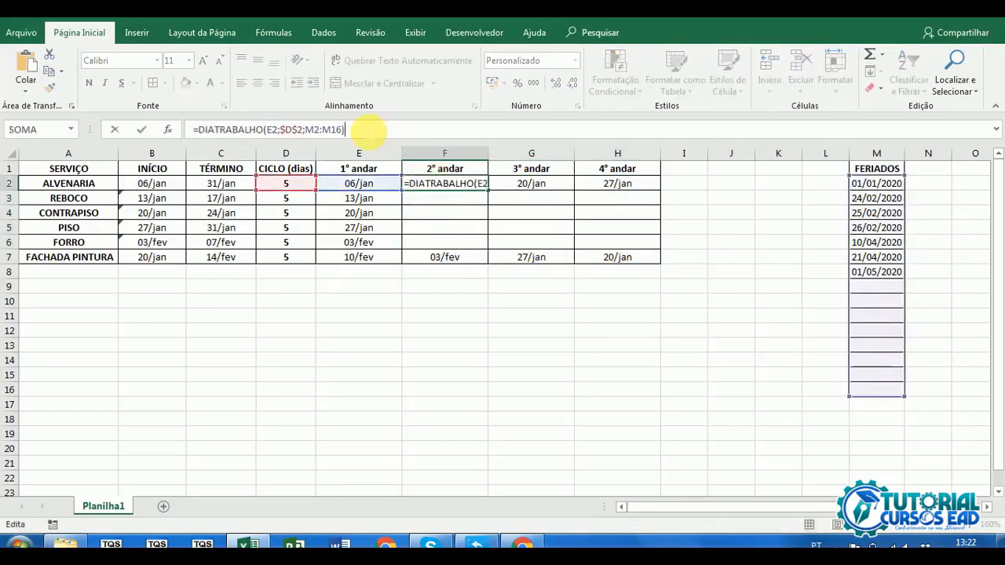
click(526, 183)
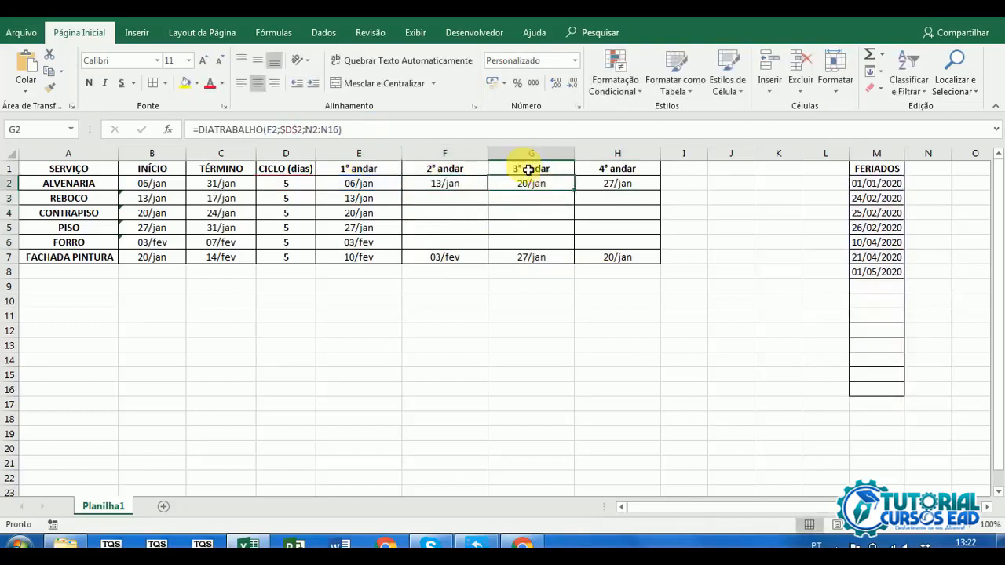
double_click(611, 187)
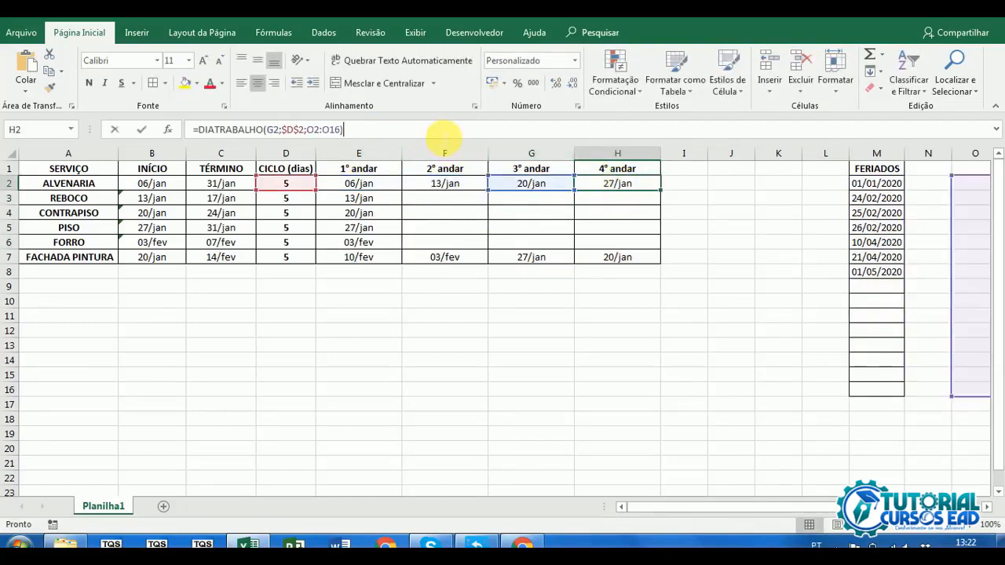
key(Escape)
Fill ALVENARIA's formulas in F2:H2 down into REBOCO's cells F3:H3.
drag(464, 186, 644, 195)
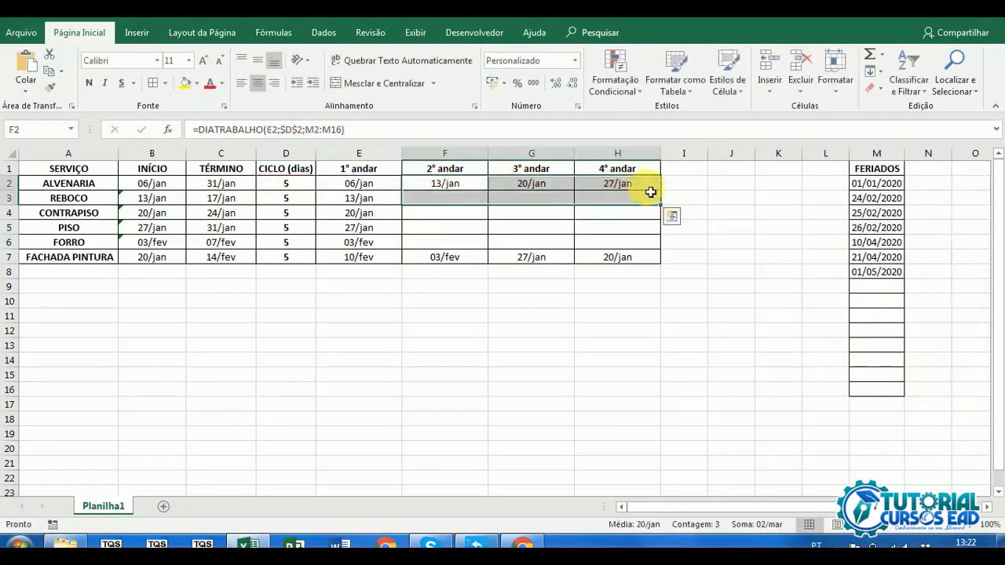
click(650, 187)
drag(437, 184, 668, 206)
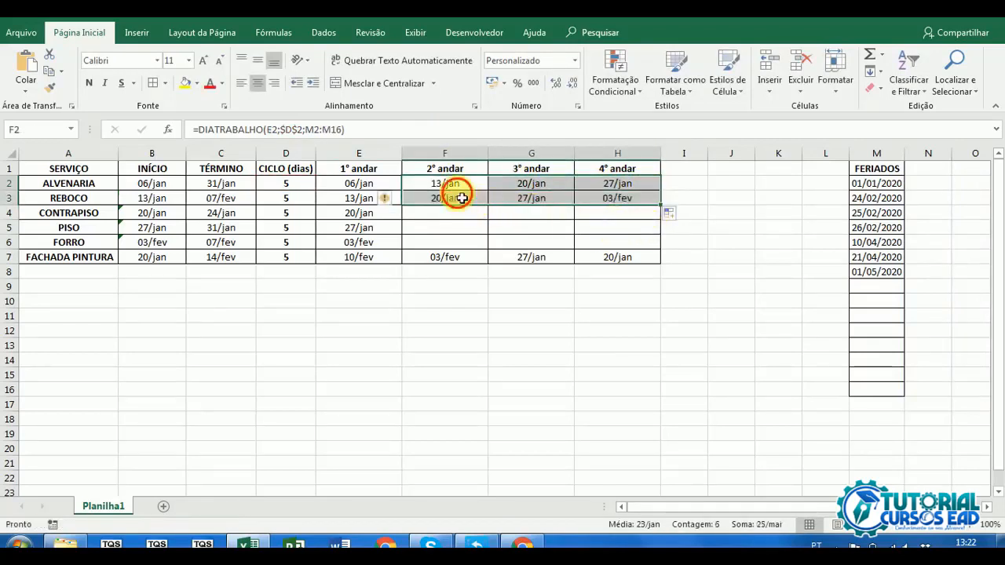
Try changing the cycle reference in F3's formula to $D$3, and clear REBOCO's copied dates from F3:H3.
click(460, 196)
click(376, 130)
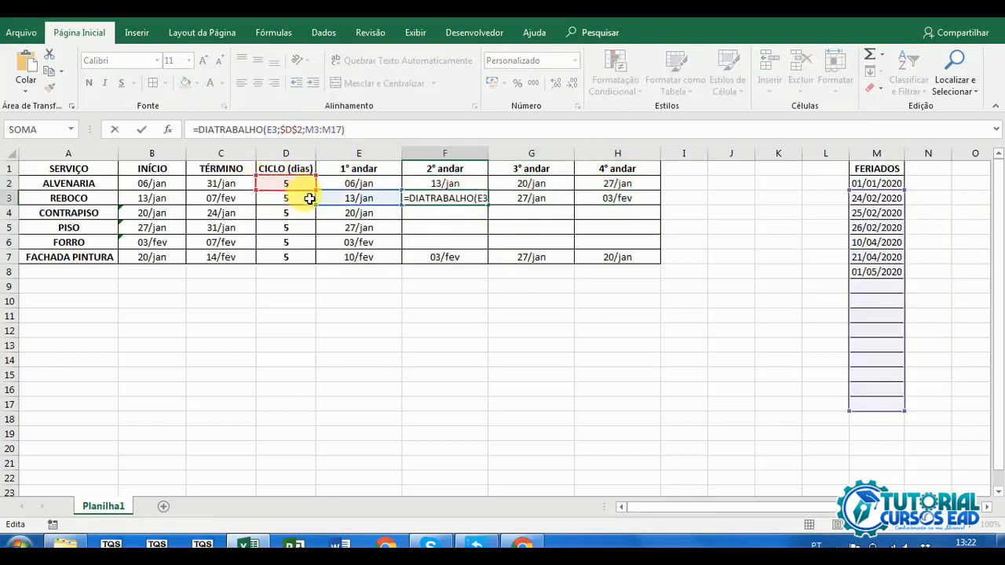
drag(309, 194, 303, 201)
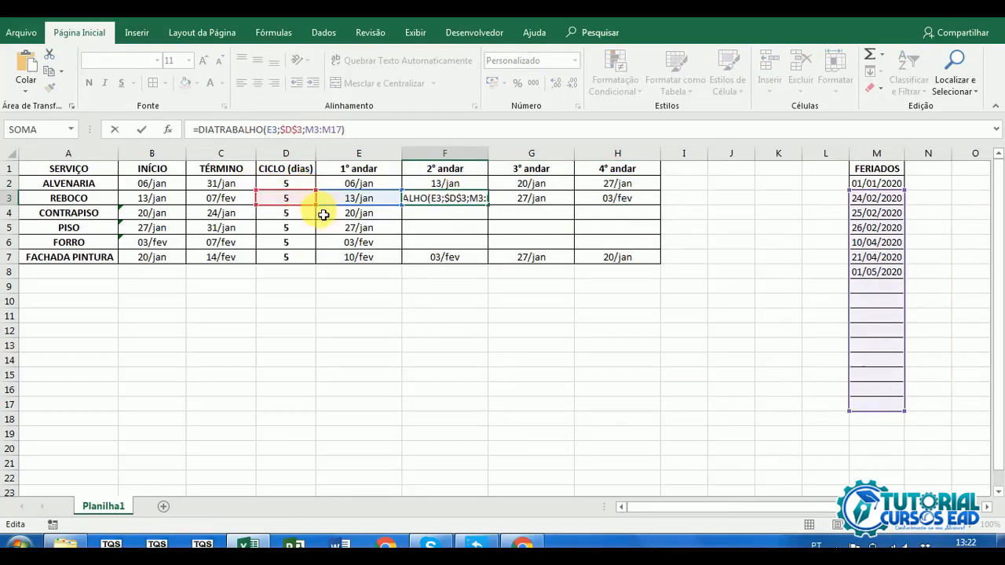
key(Escape)
drag(487, 205, 584, 205)
key(Delete)
Try filling ALVENARIA's F2 formula down into F3, check the $D$2 cycle reference in the copy, and undo the fill.
double_click(433, 189)
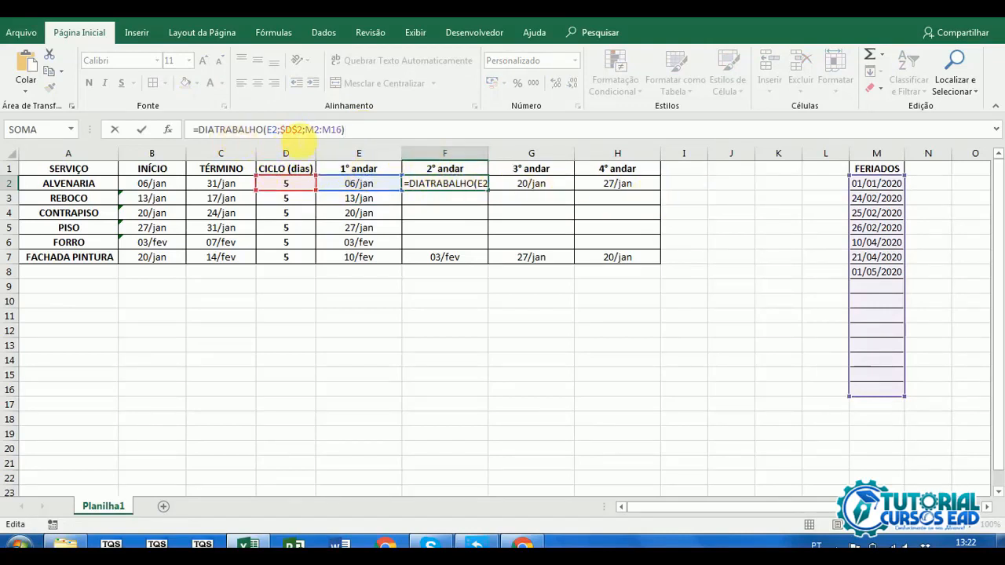
key(ctrl+Return)
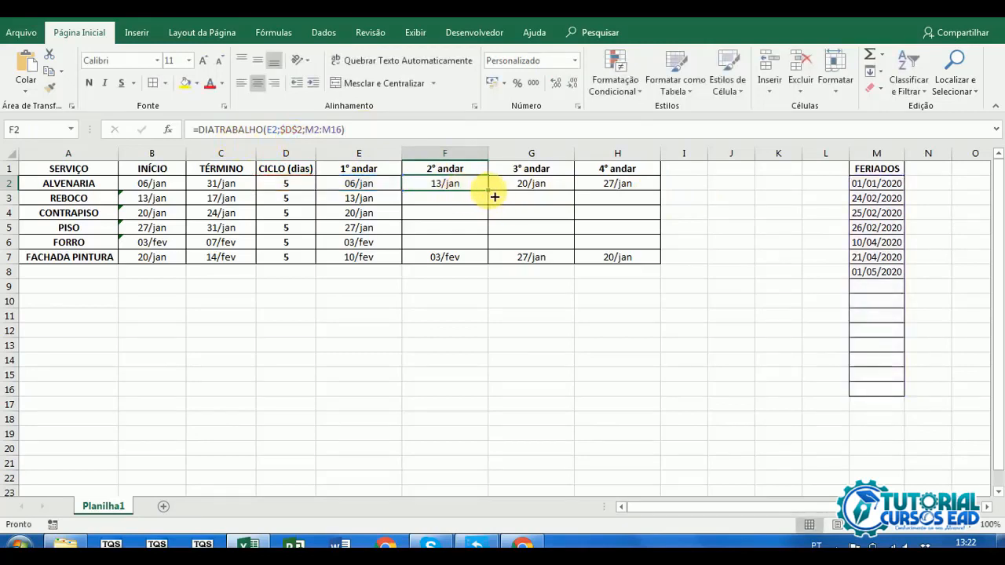
drag(495, 197, 474, 205)
click(346, 130)
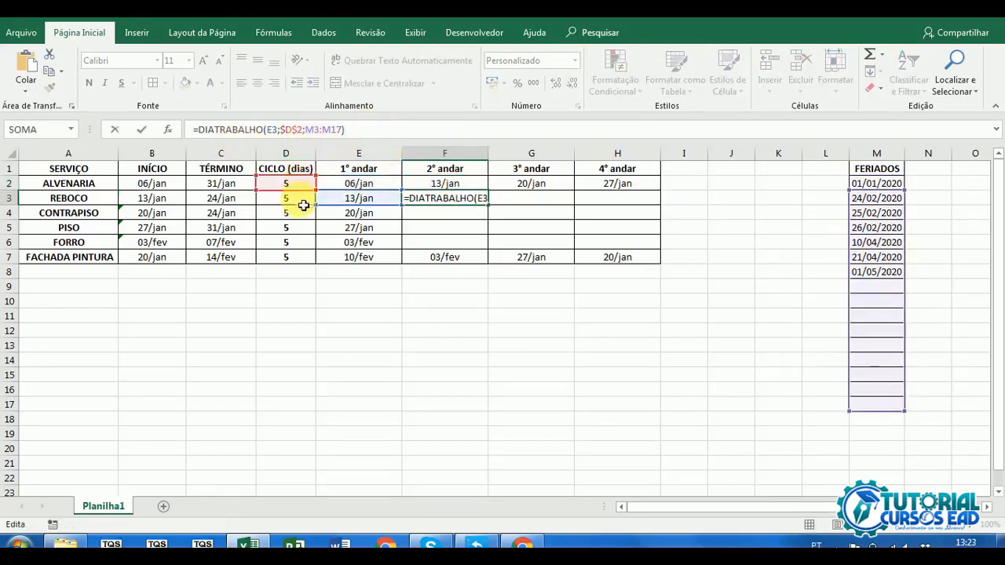
key(ctrl+Return)
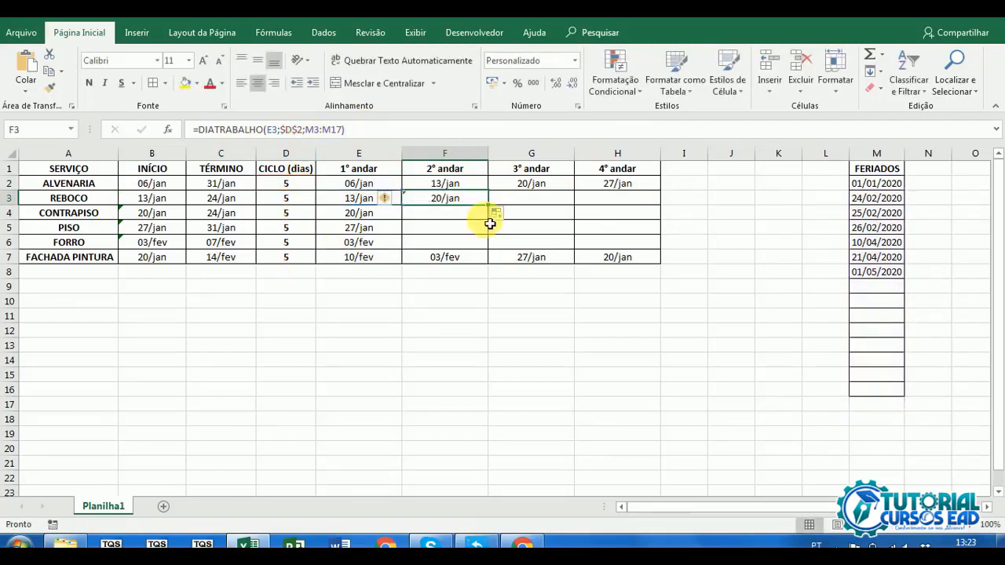
key(ctrl+z)
key(ctrl+z)
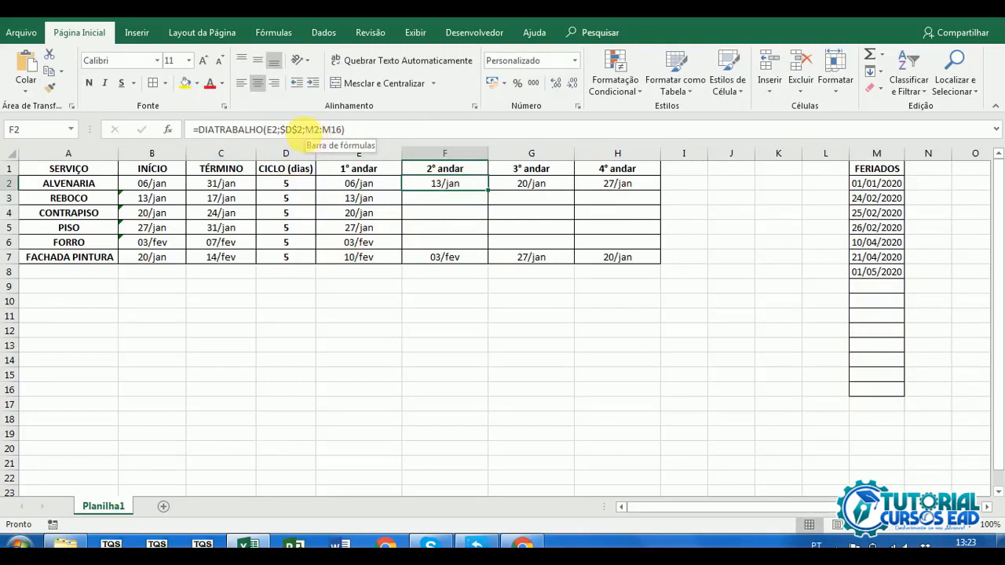
Change the cycle reference in F2's formula to $D2, fill it across to H2, and check the copied reference.
click(301, 132)
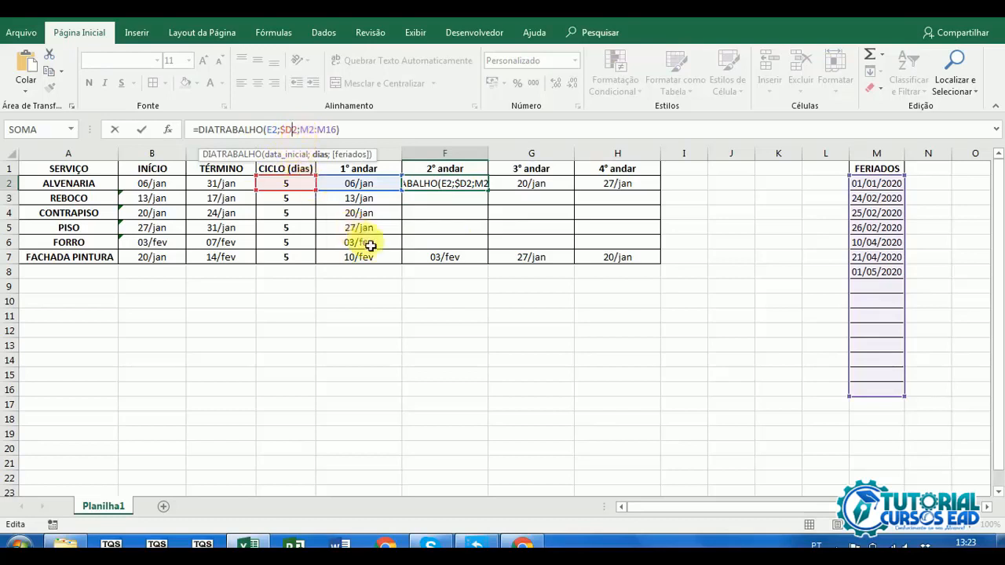
key(Return)
click(474, 190)
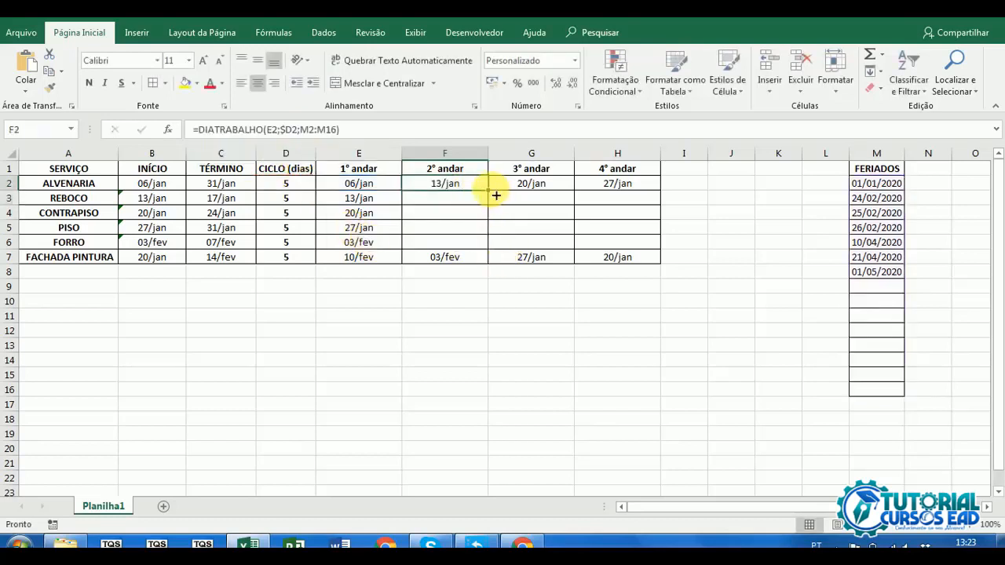
drag(496, 196, 635, 188)
click(634, 186)
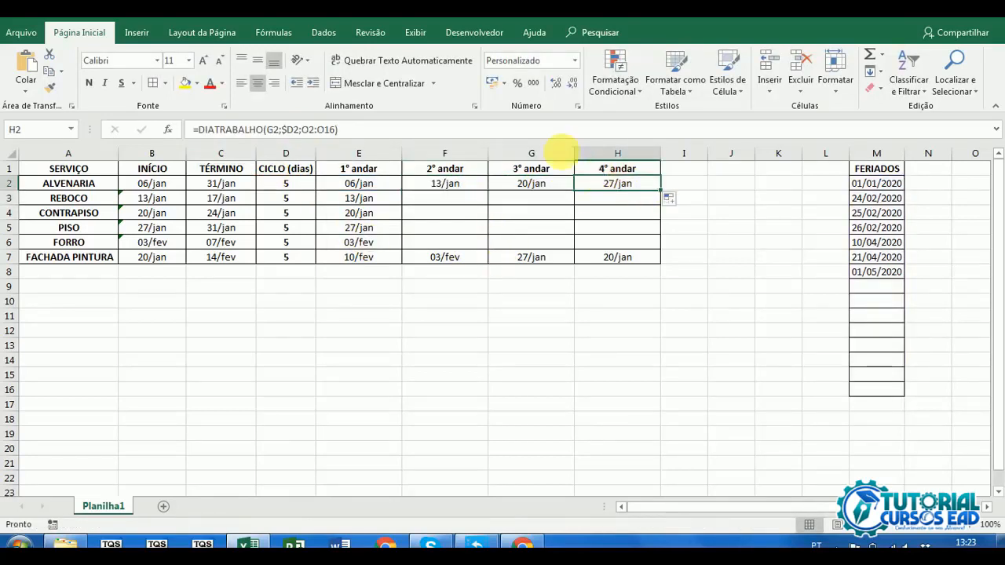
key(F2)
key(Escape)
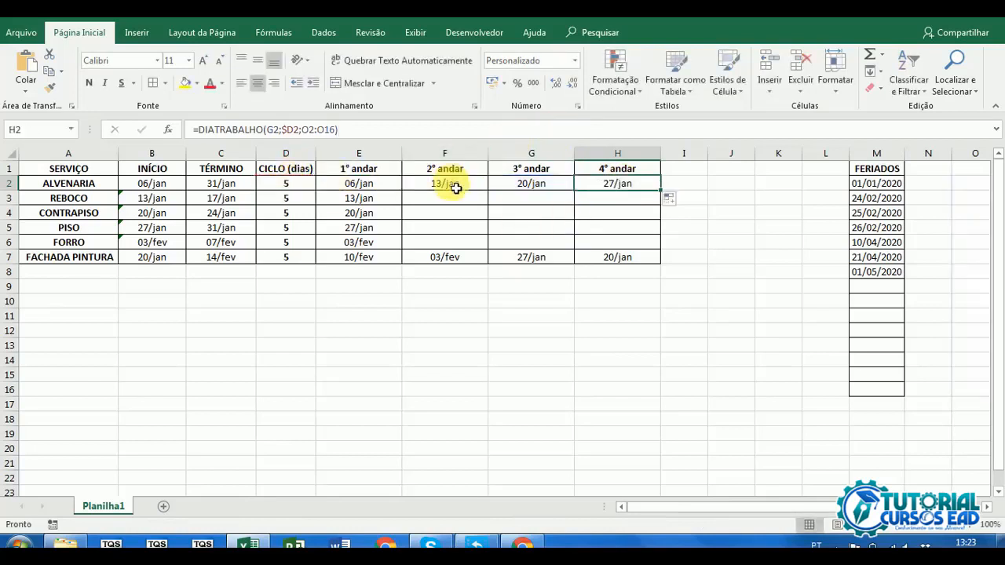
Fill ALVENARIA's formulas in F2:H2 down through FORRO in row 6 and check the cycle reference in F6.
drag(456, 186, 660, 243)
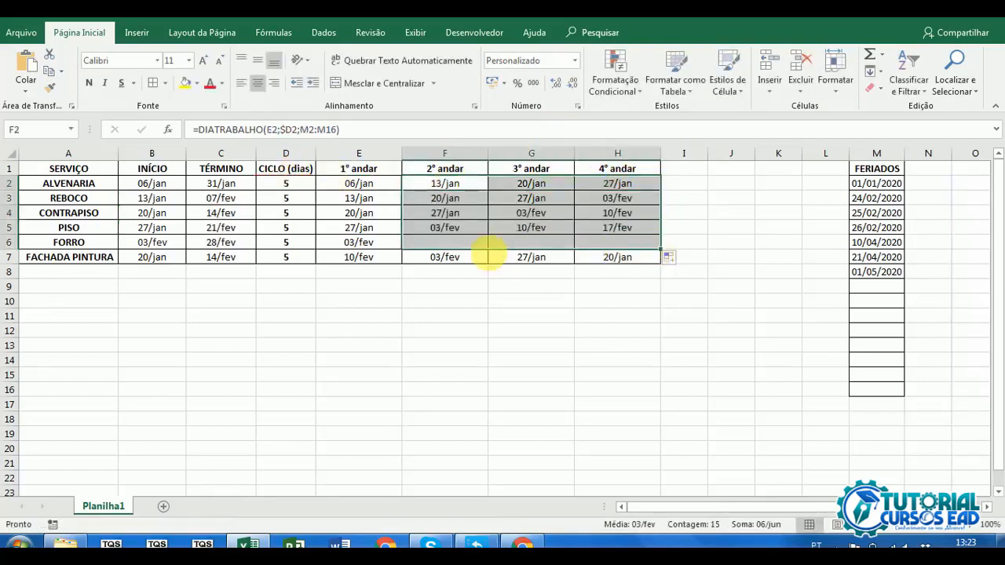
click(455, 244)
key(F2)
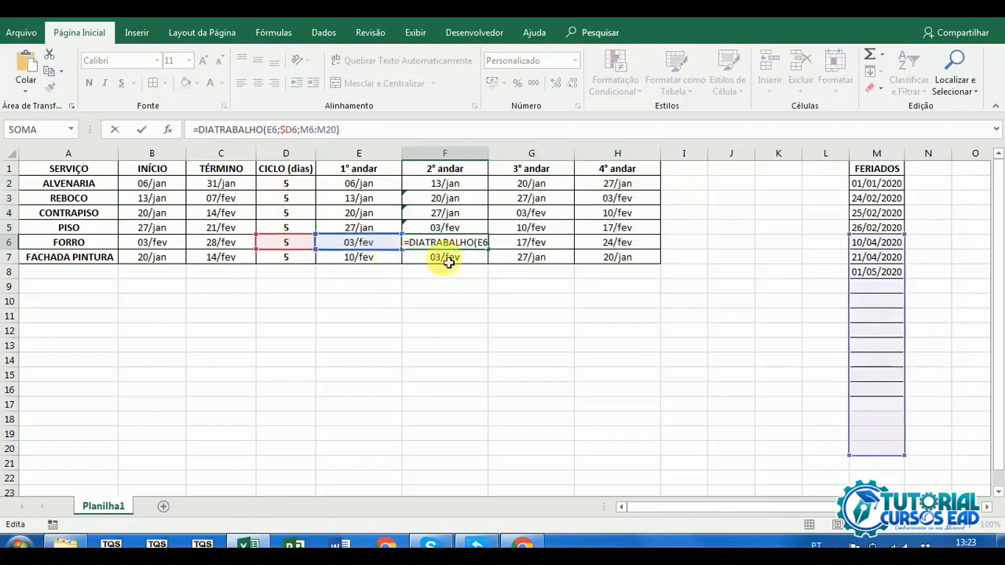
key(ctrl+Return)
Ignore the formula error flags on the 2º andar dates in F3:F6.
drag(444, 200, 441, 243)
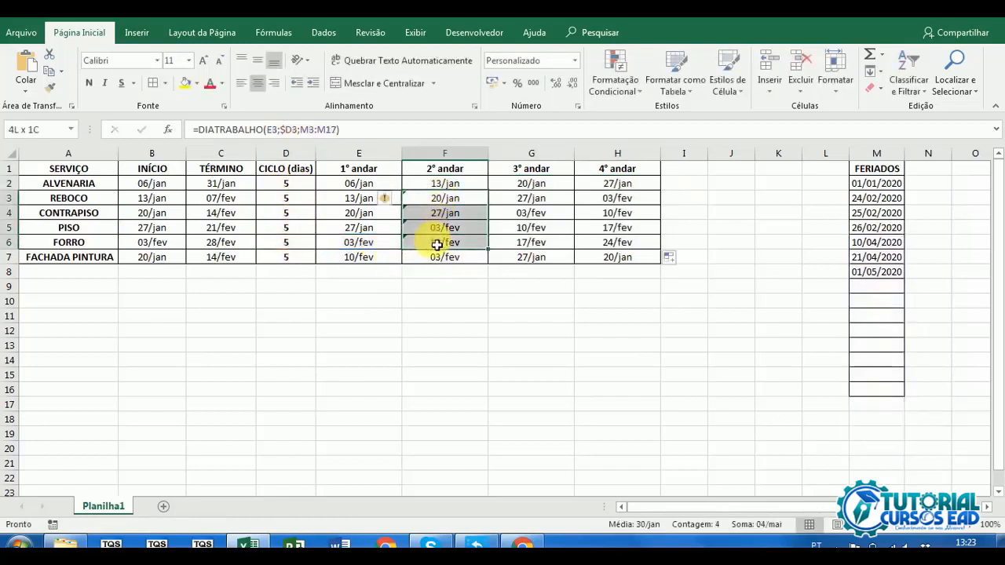
click(387, 198)
click(426, 275)
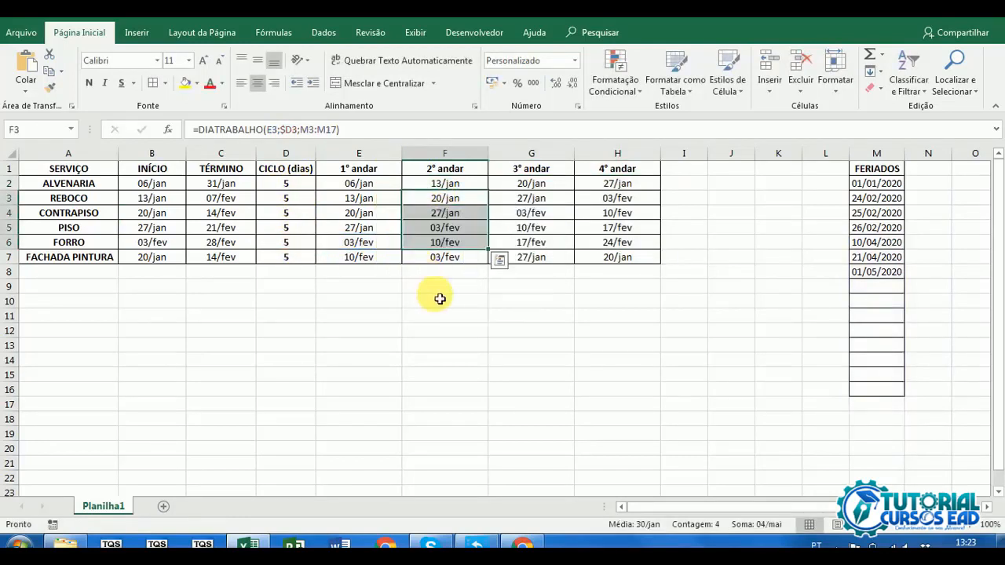
click(440, 297)
Review the FACHADA PINTURA floor dates in row 7, from the 2º to the 4º andar.
click(381, 259)
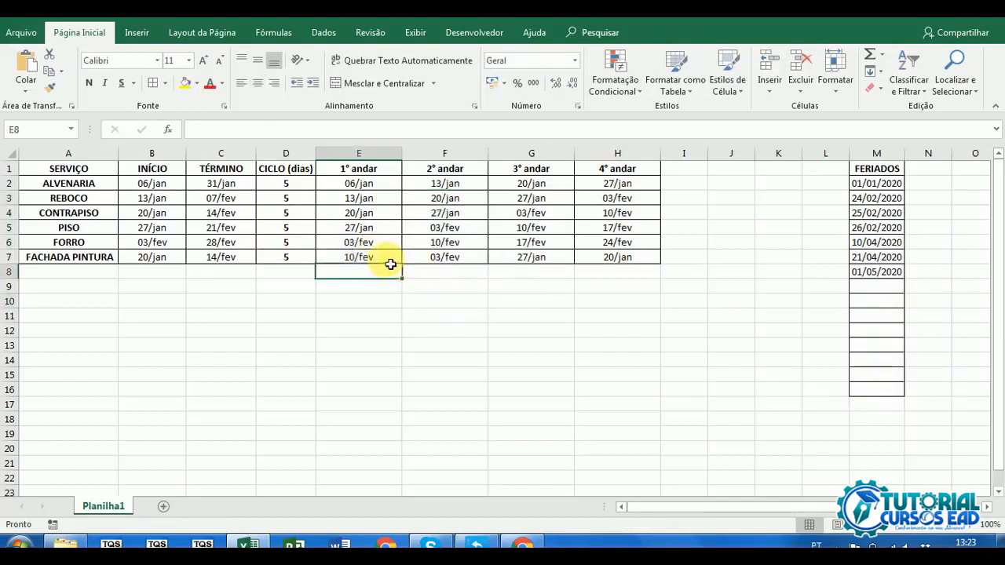
click(443, 259)
click(512, 263)
click(583, 257)
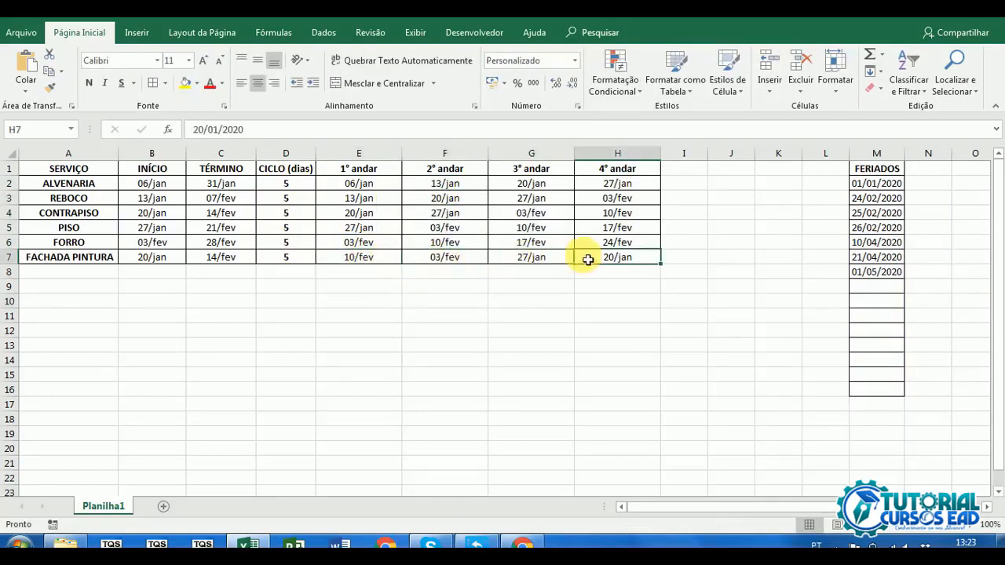
click(446, 302)
click(634, 260)
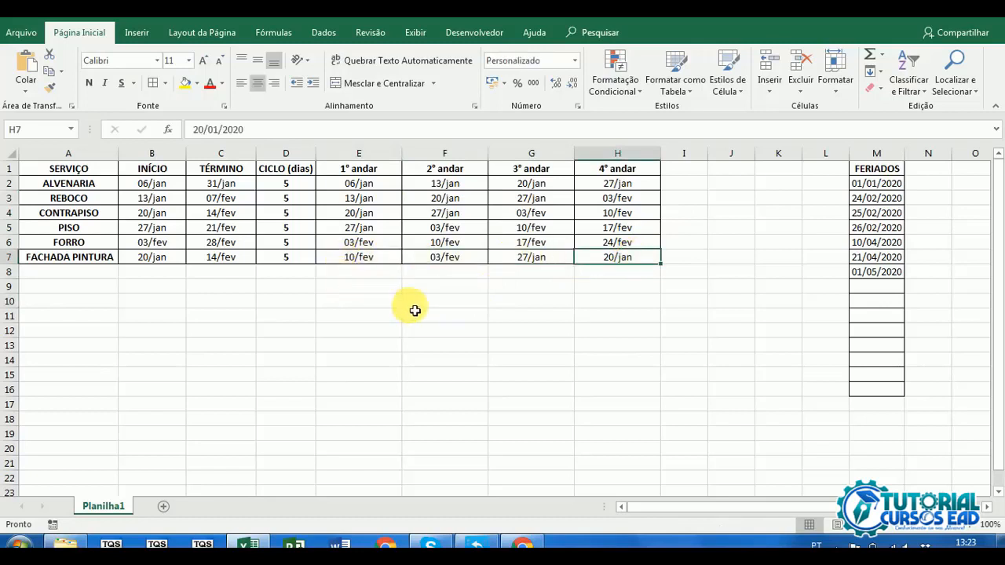
Rename the service in A7 as PINTURA FACHADA.
click(64, 264)
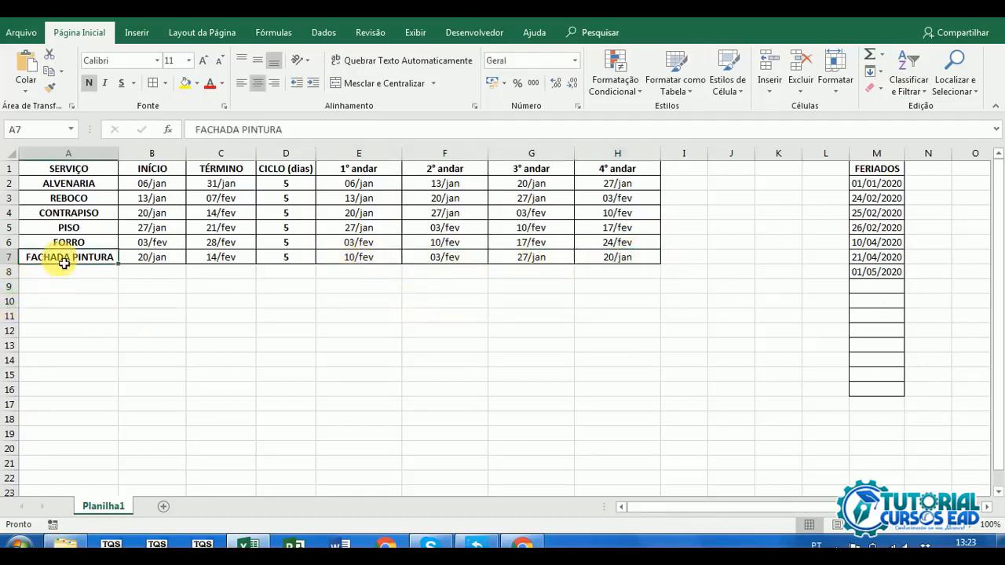
text(PINTURA FACHADA)
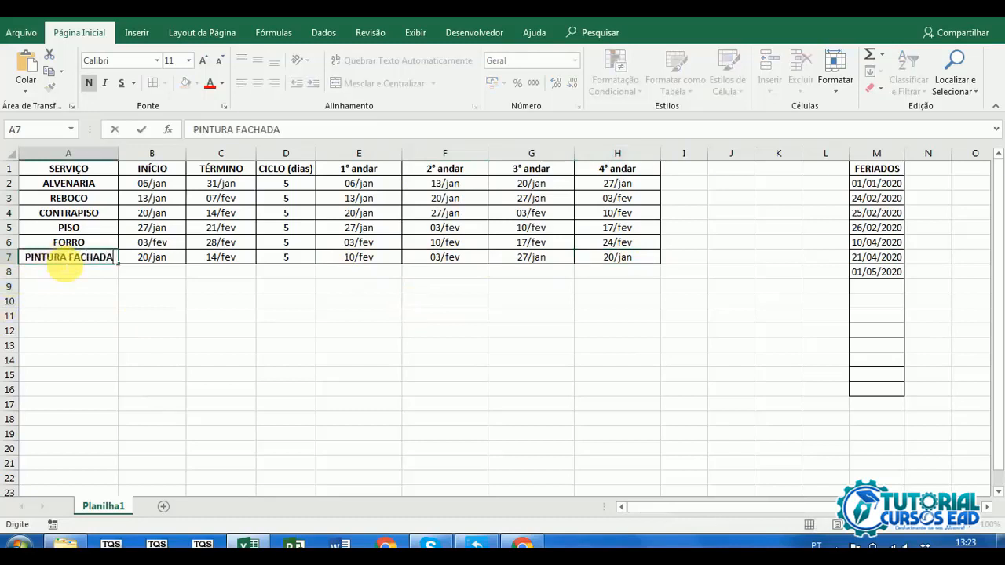
key(Return)
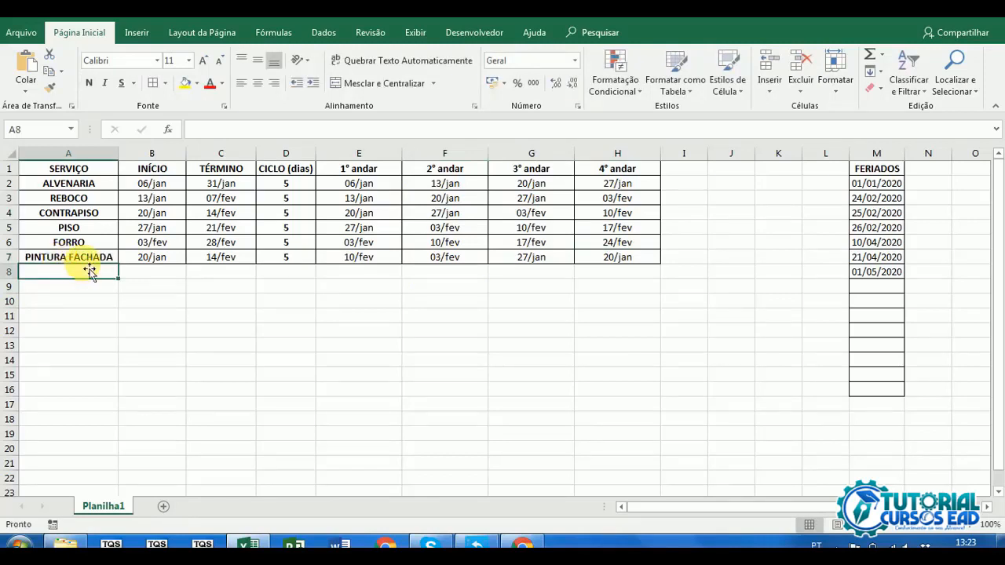
click(96, 257)
click(299, 287)
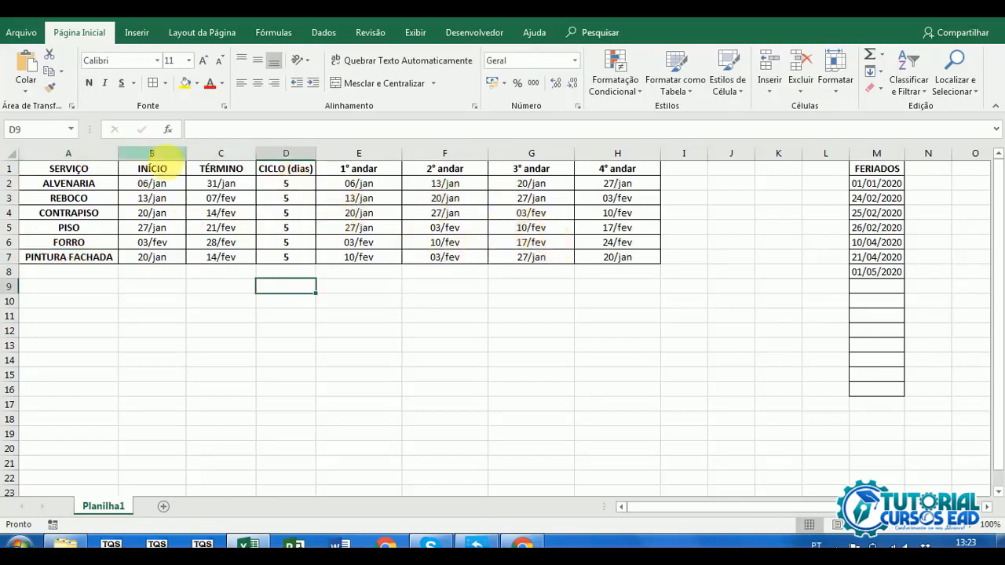
Hide the INÍCIO and TÉRMINO columns B and C.
drag(154, 156, 226, 157)
right_click(229, 157)
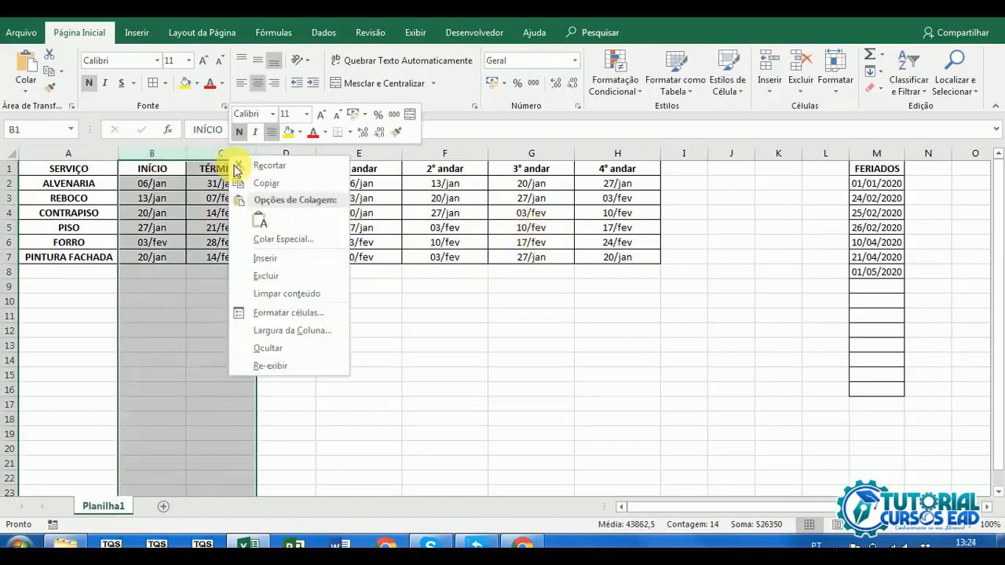
click(267, 349)
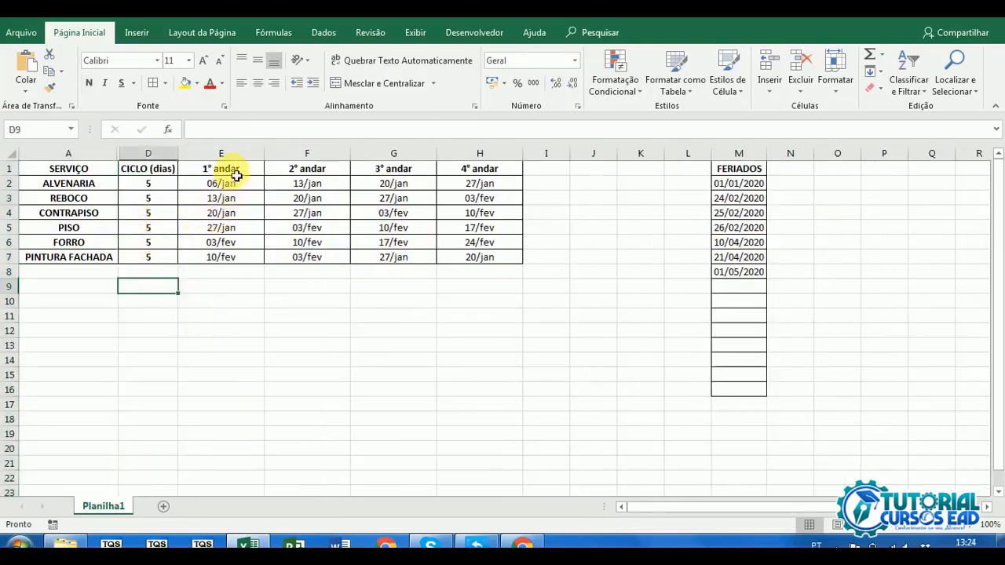
click(148, 153)
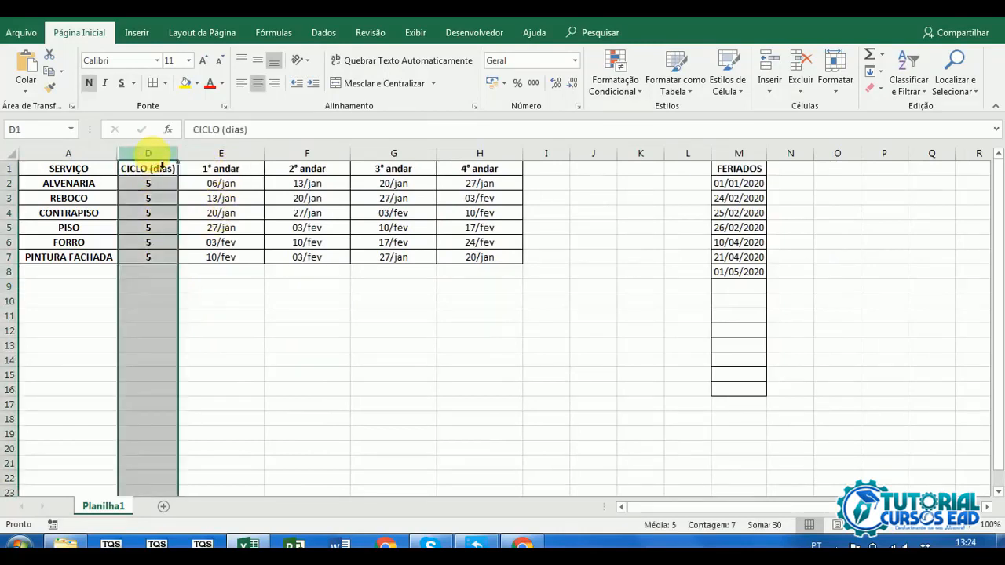
right_click(152, 154)
click(363, 319)
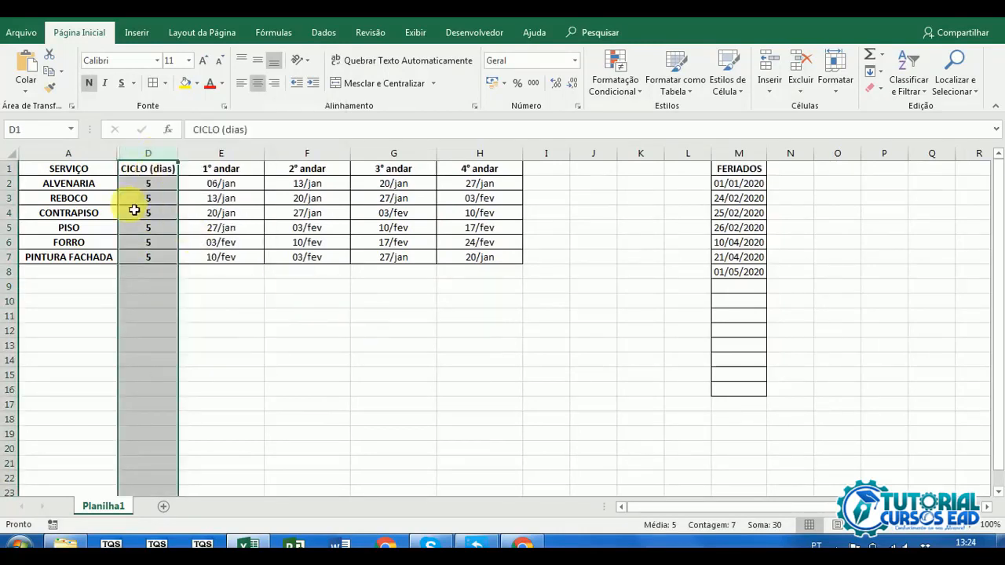
click(148, 237)
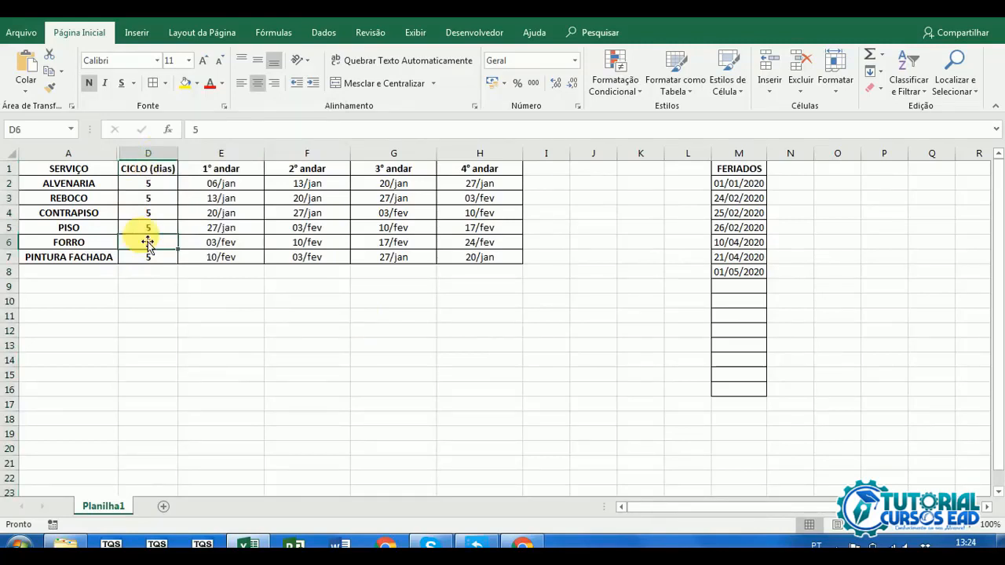
click(85, 154)
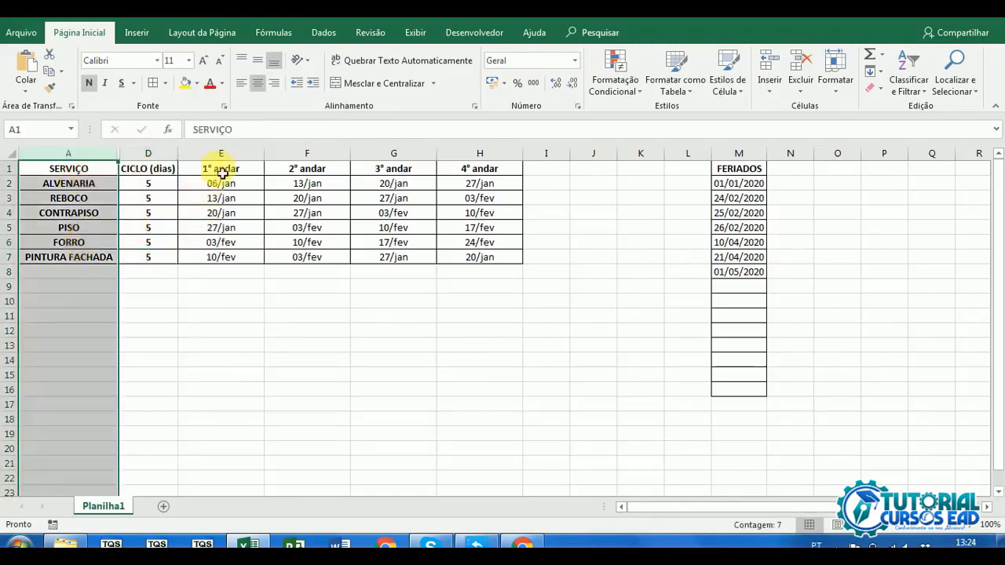
drag(221, 154, 476, 157)
click(306, 213)
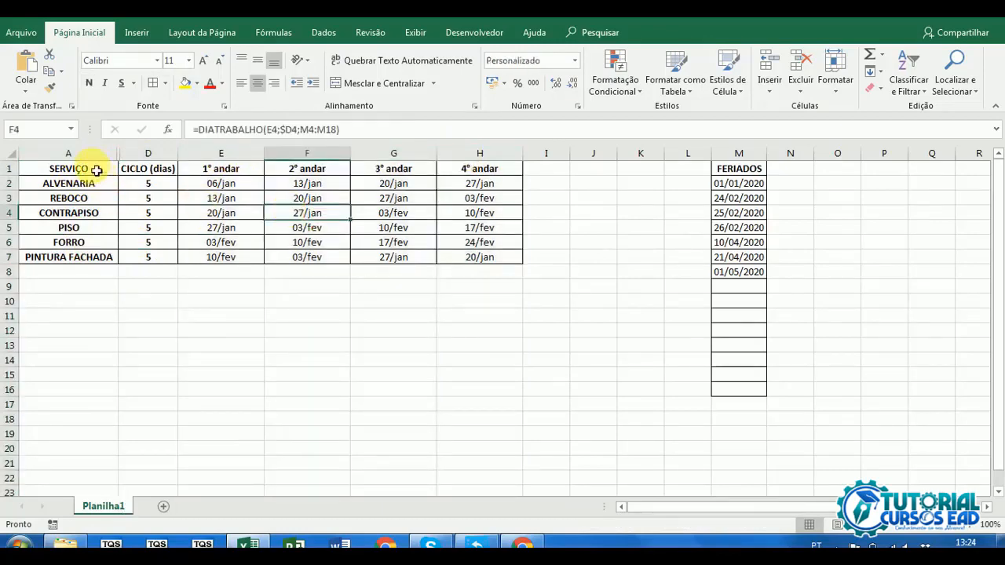
Select the service names in A1:A7 together with the floor dates in E1:H7, and preview area and scatter charts of them.
drag(96, 170, 86, 257)
drag(212, 170, 306, 198)
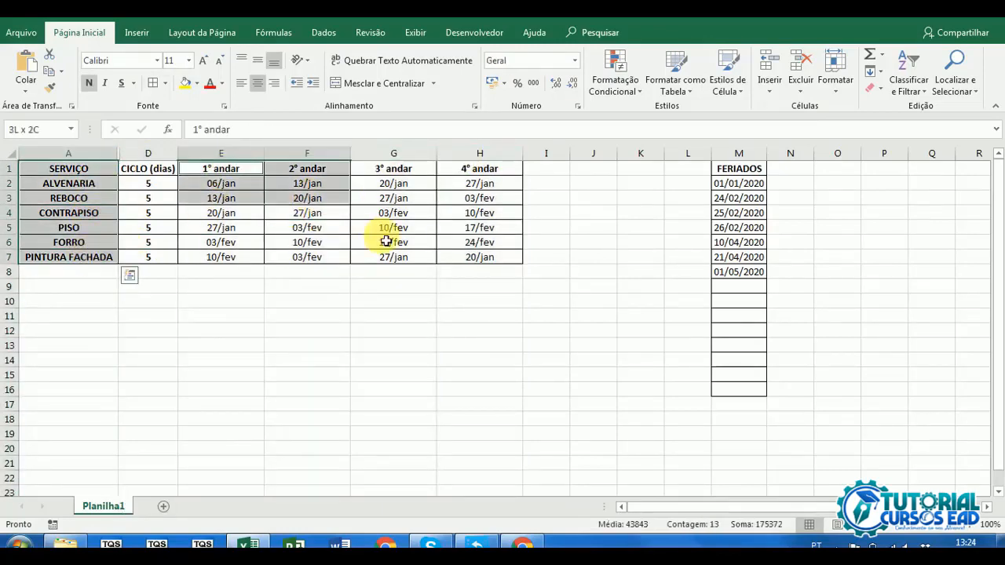
drag(387, 242, 477, 260)
click(137, 33)
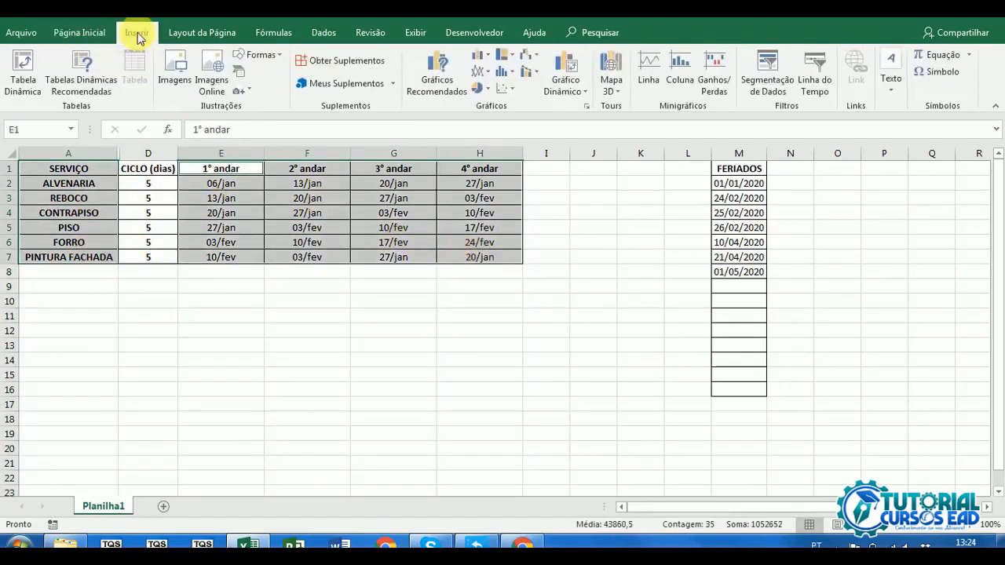
click(479, 70)
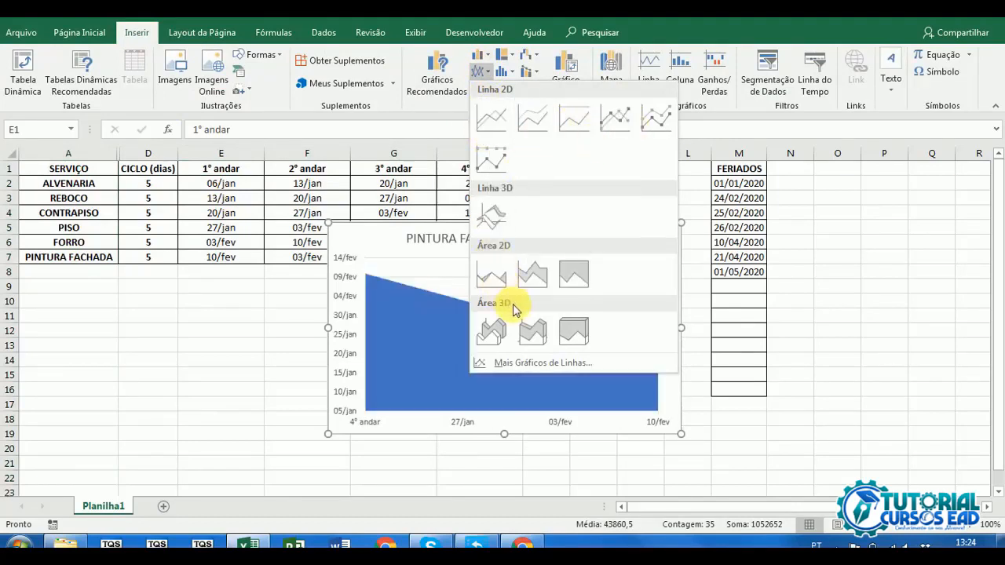
click(479, 76)
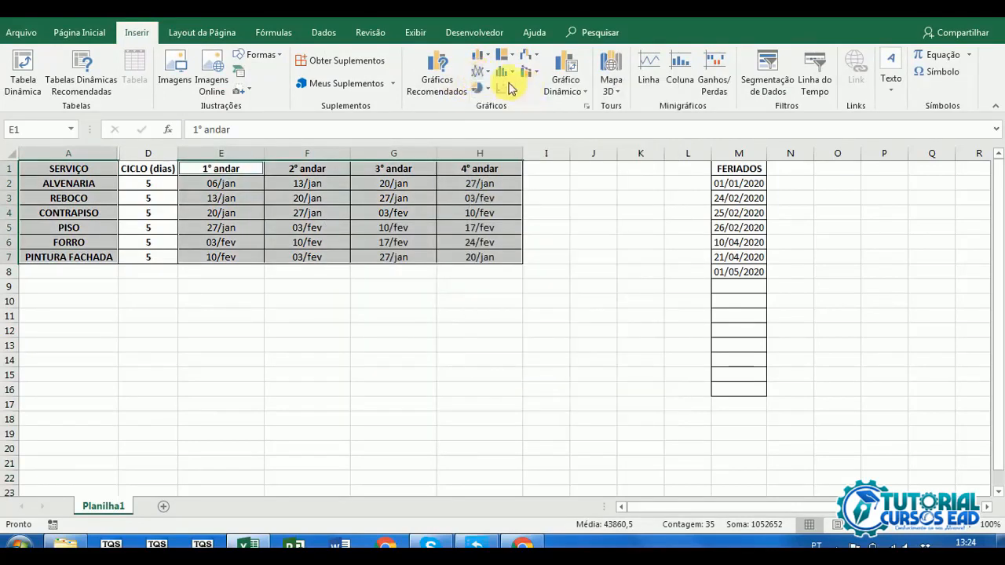
click(512, 91)
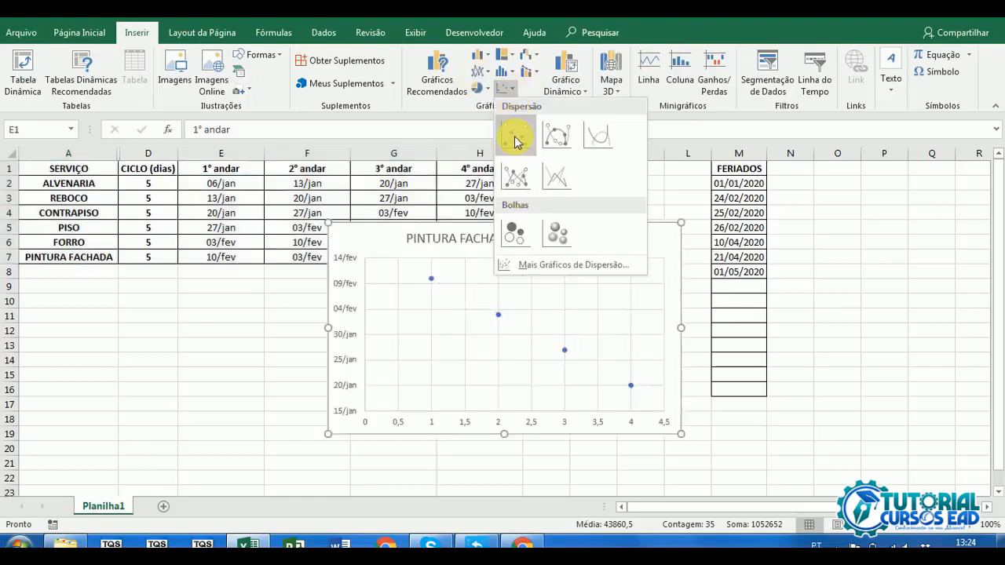
click(479, 71)
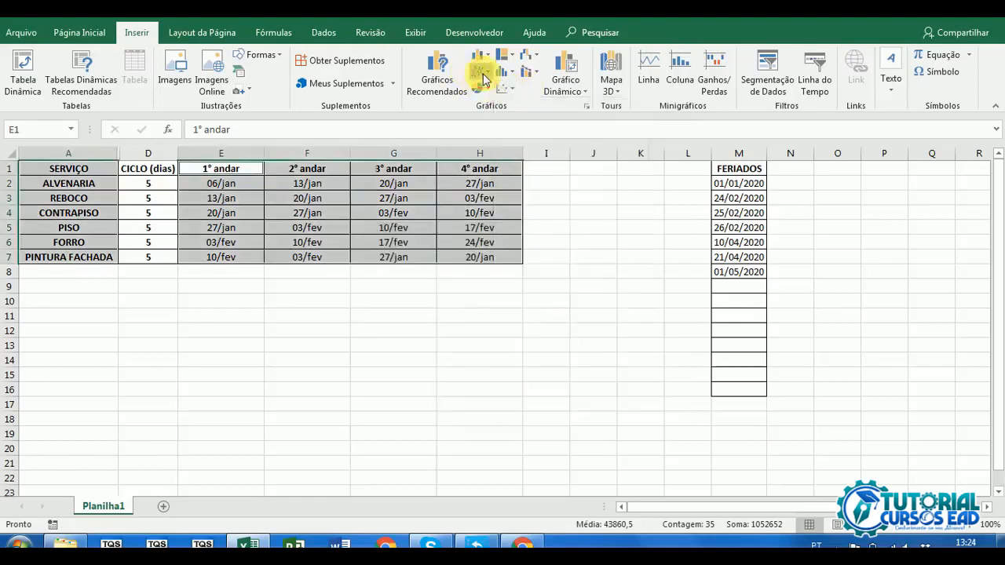
Insert a 2D line chart from the selected data and move it down over rows 7 to 21.
click(479, 71)
click(491, 116)
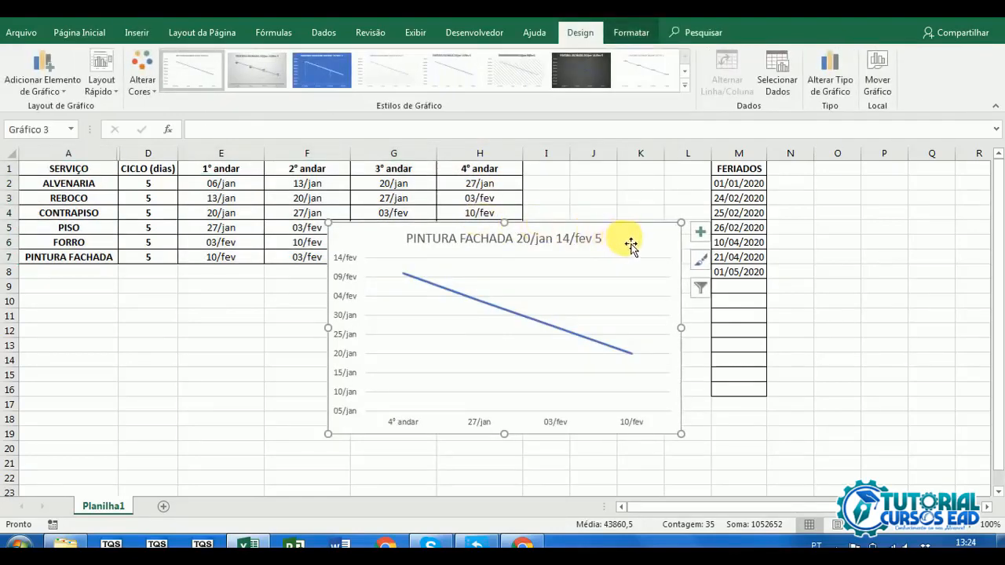
drag(634, 243, 499, 279)
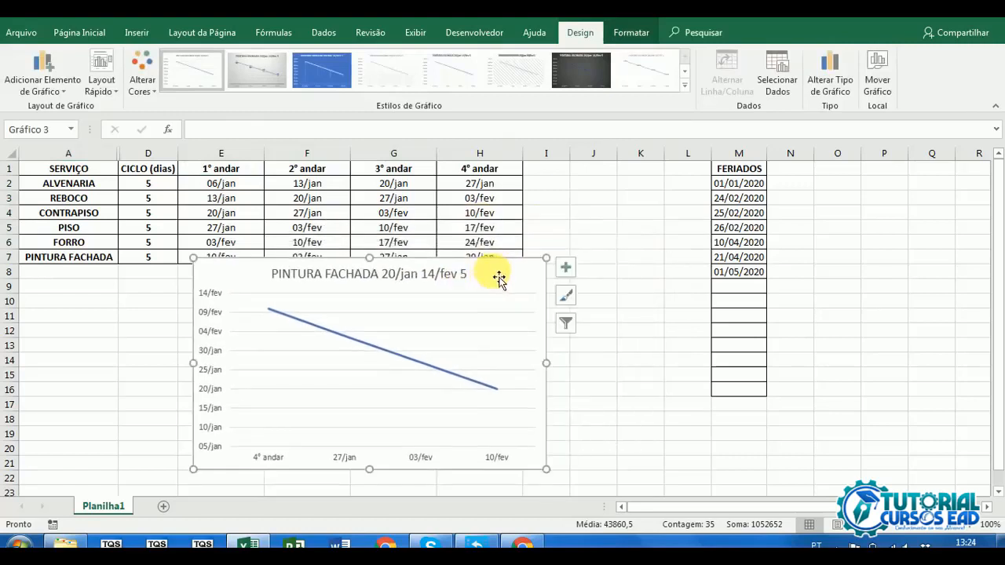
Check the line chart's data source without changing it and delete the chart from the sheet.
click(70, 32)
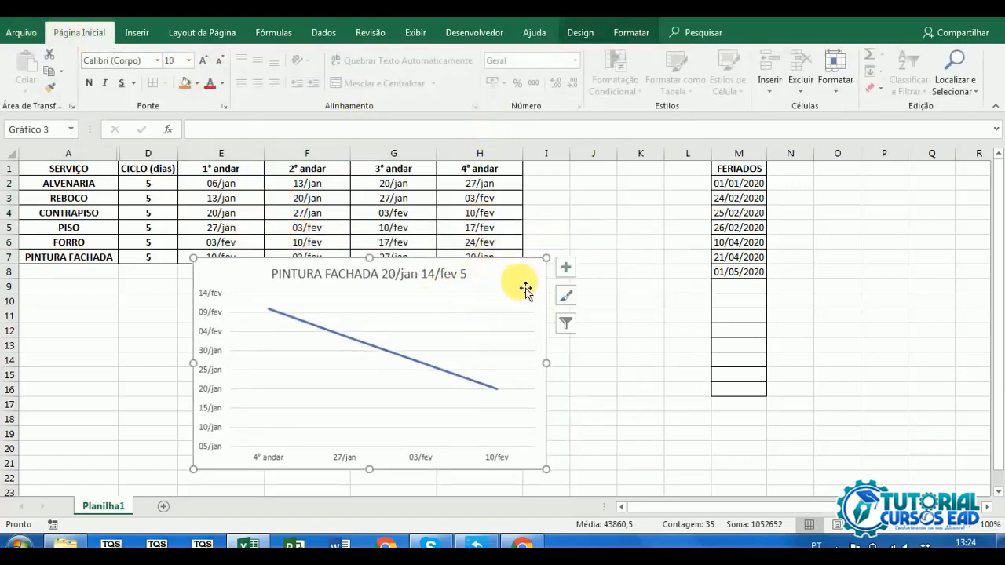
click(602, 32)
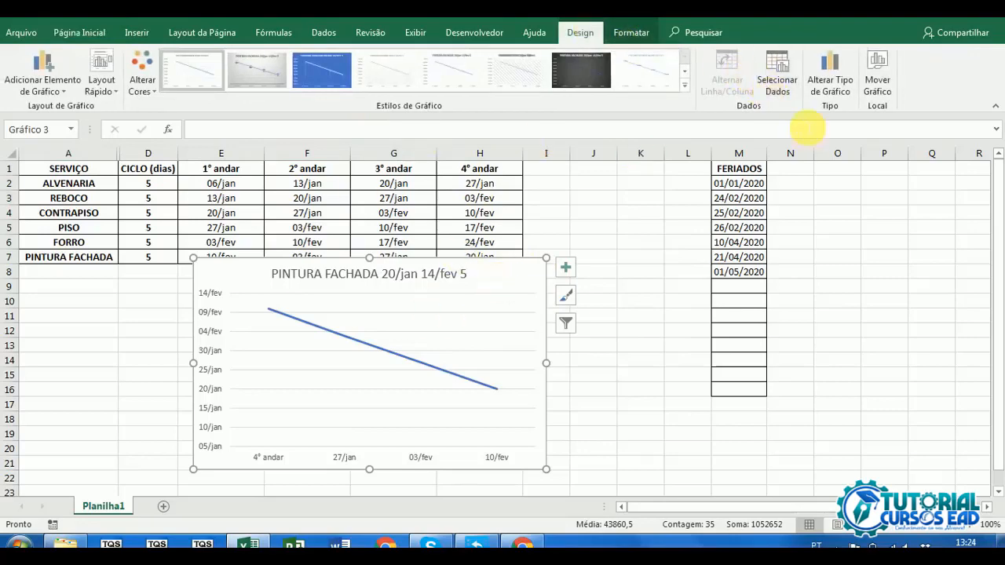
click(781, 79)
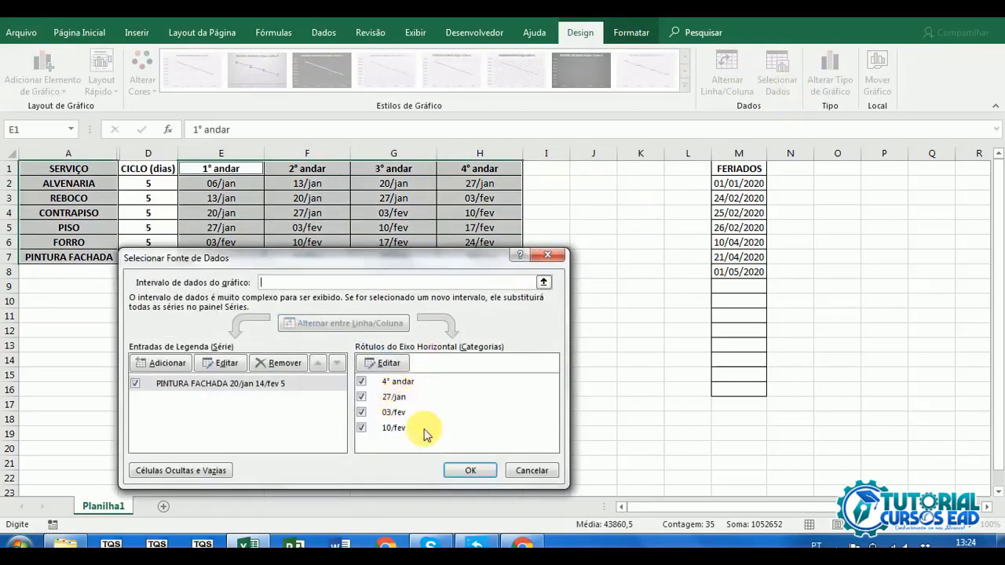
click(528, 471)
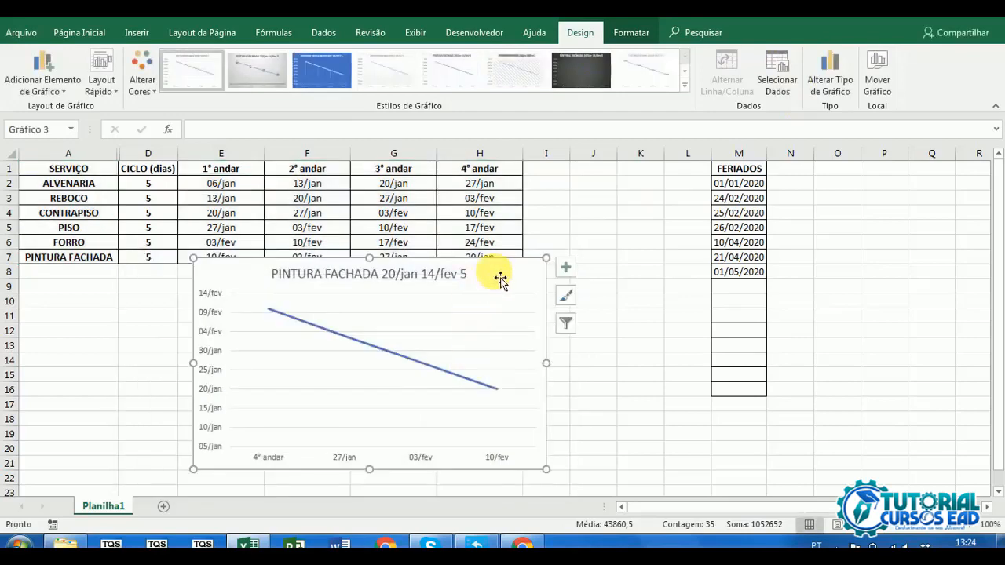
key(Delete)
click(314, 345)
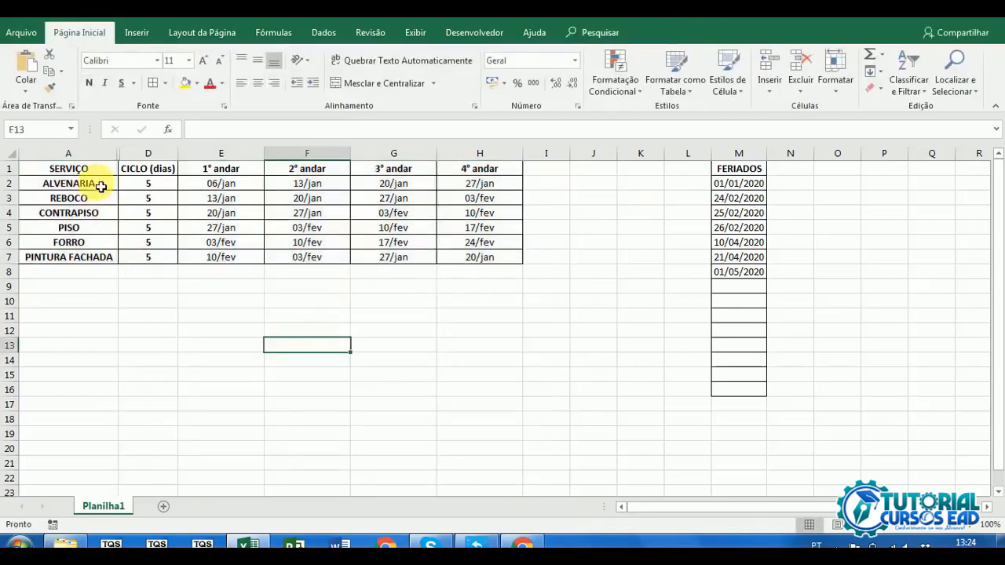
Select the service names in A2:A7 together with the dates in E2:H7, and preview line and column charts of them.
drag(101, 186, 99, 259)
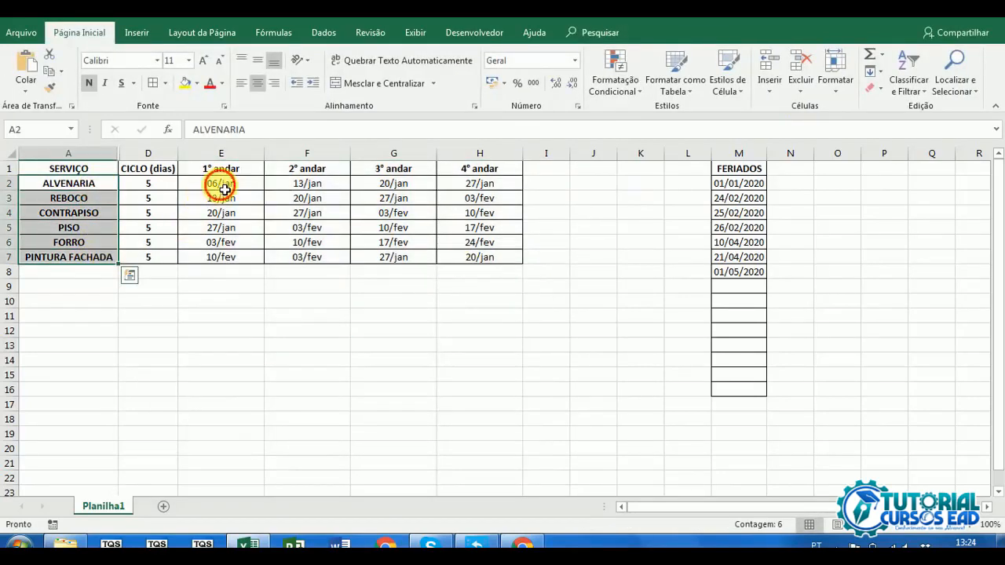
drag(225, 189, 491, 259)
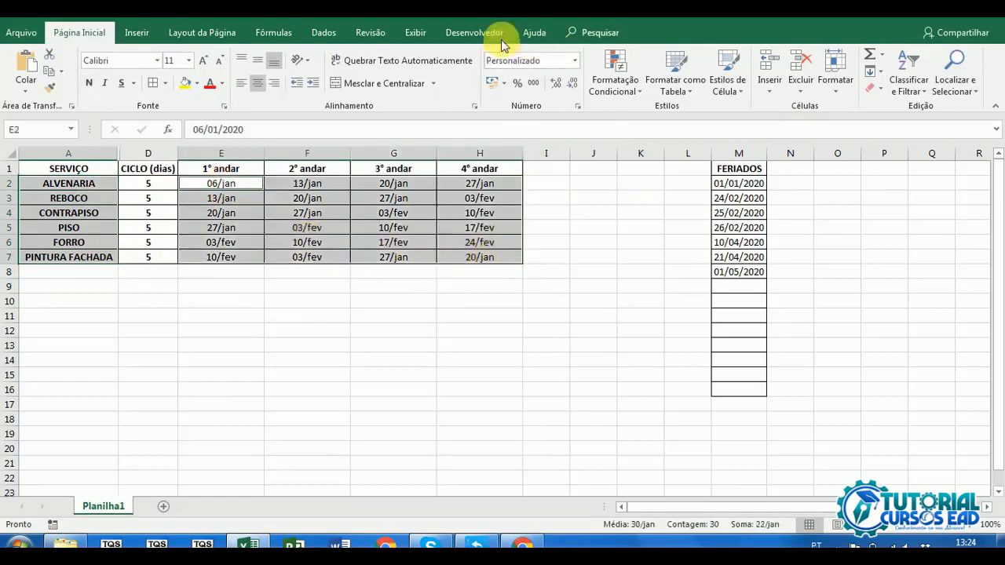
click(132, 32)
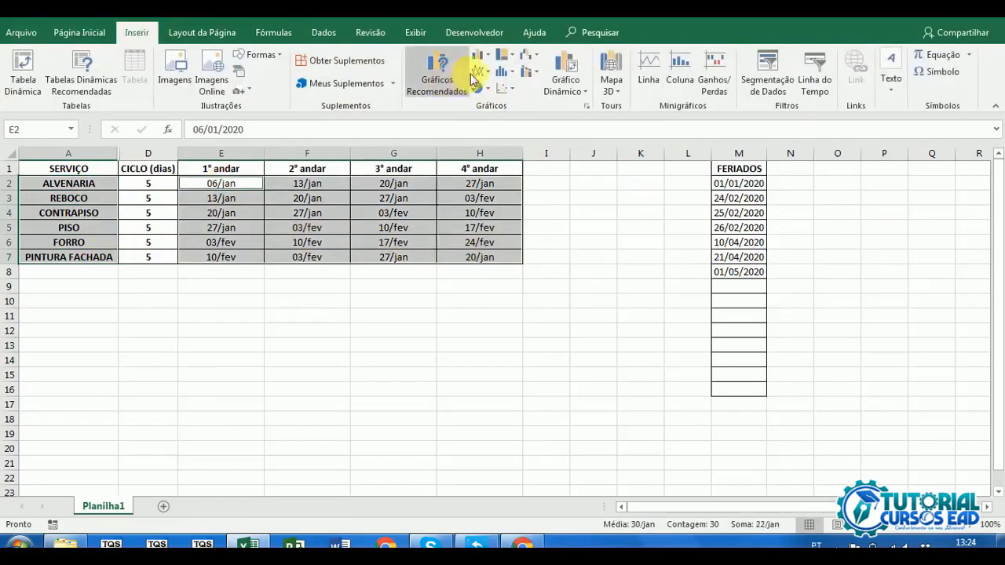
click(478, 73)
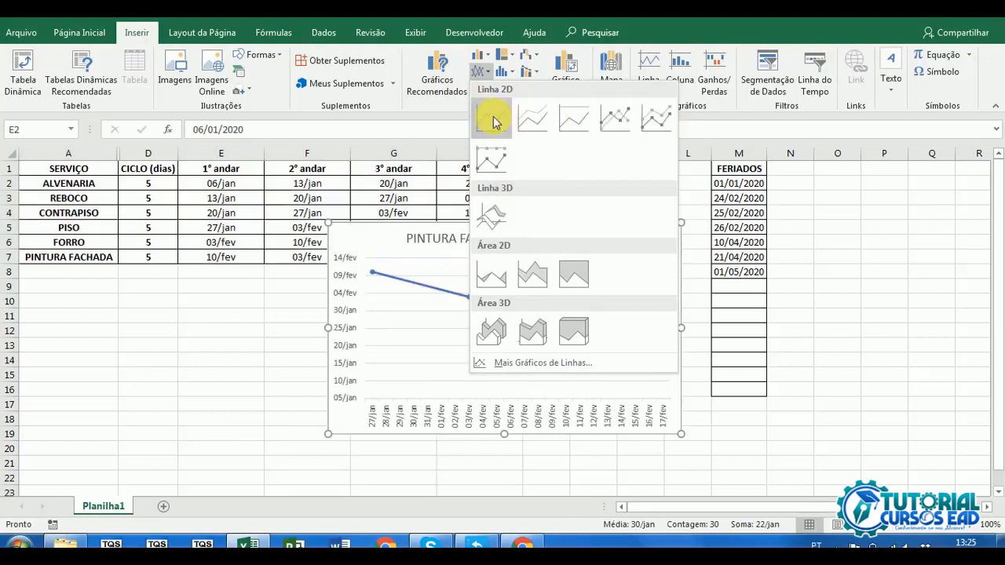
click(480, 71)
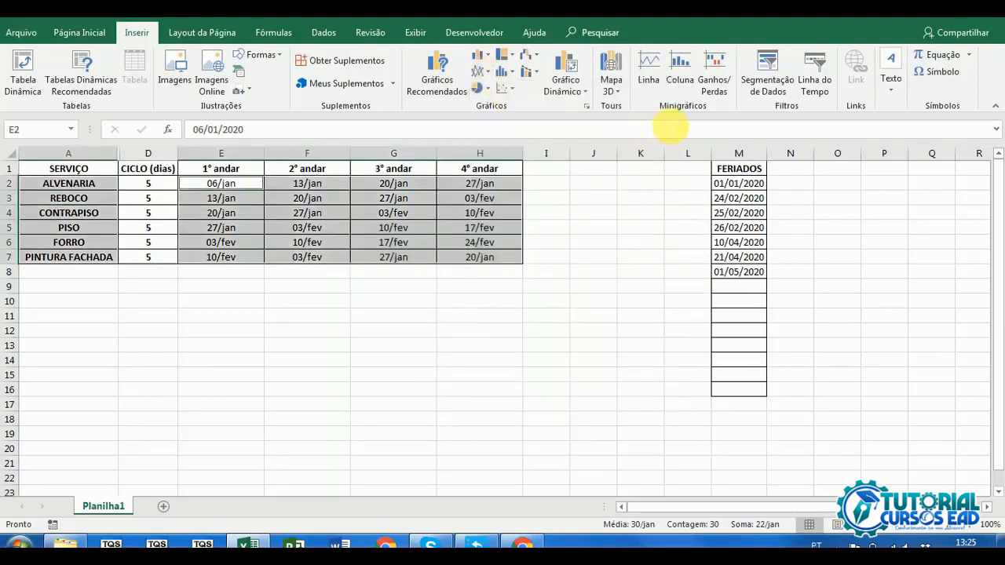
click(476, 59)
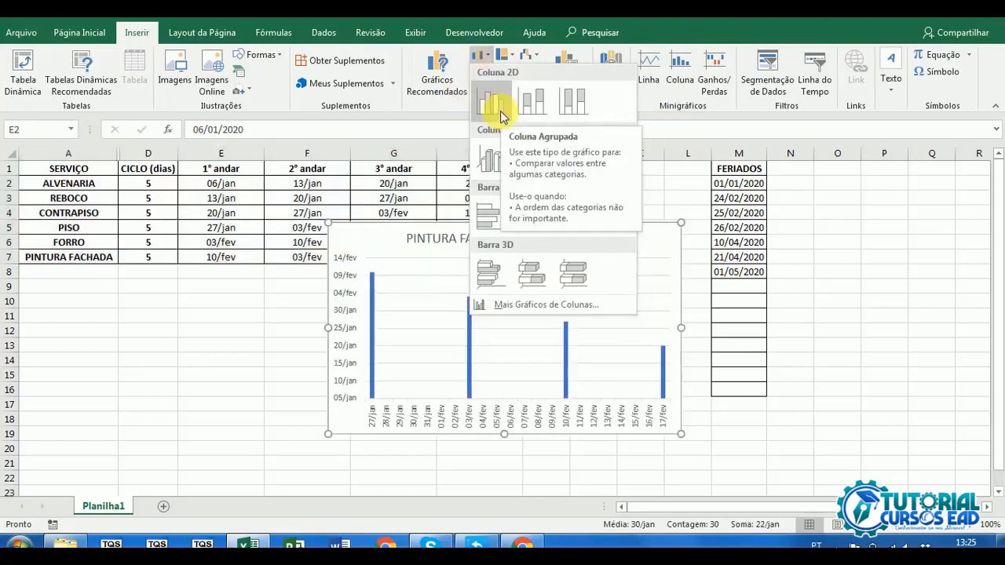
click(485, 56)
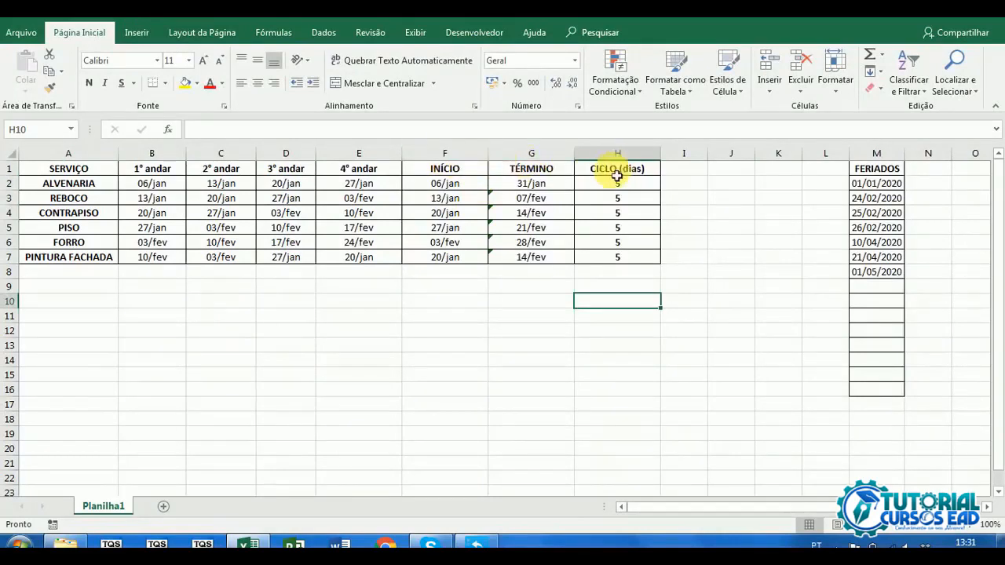
Insert a 2D line chart from A1:E7 and swap its rows and columns so each service is a series plotted across the floors.
drag(330, 167, 75, 265)
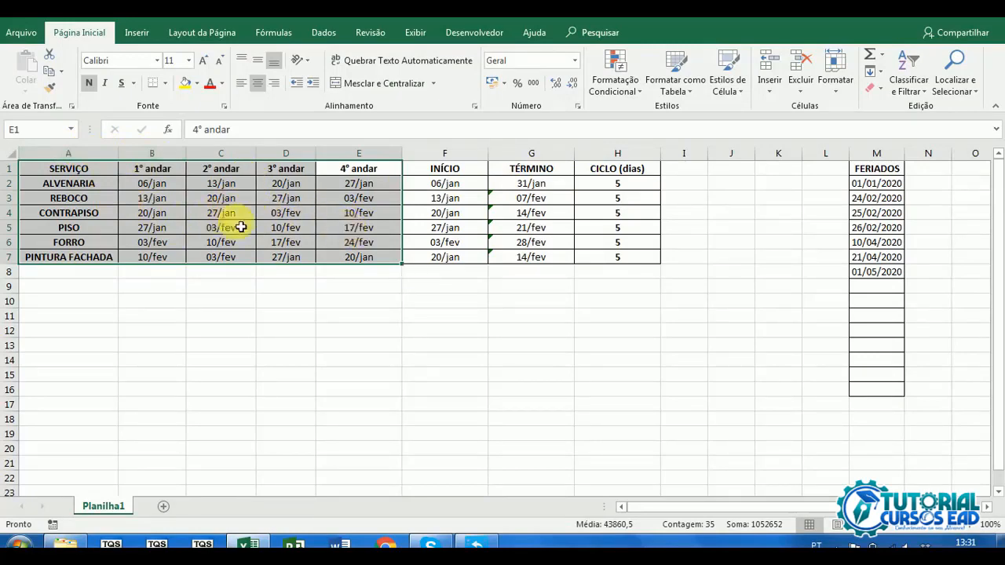
click(137, 32)
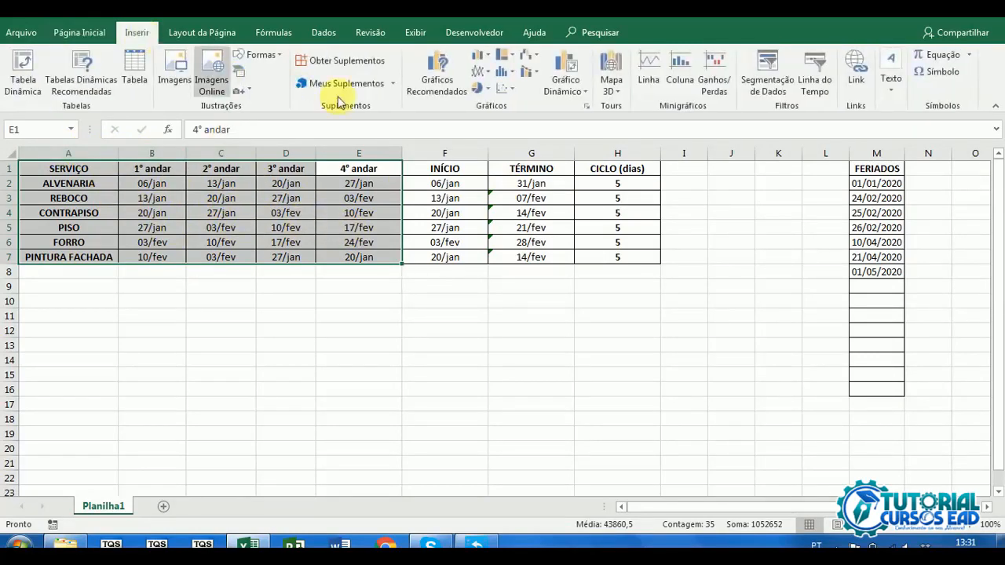
click(478, 72)
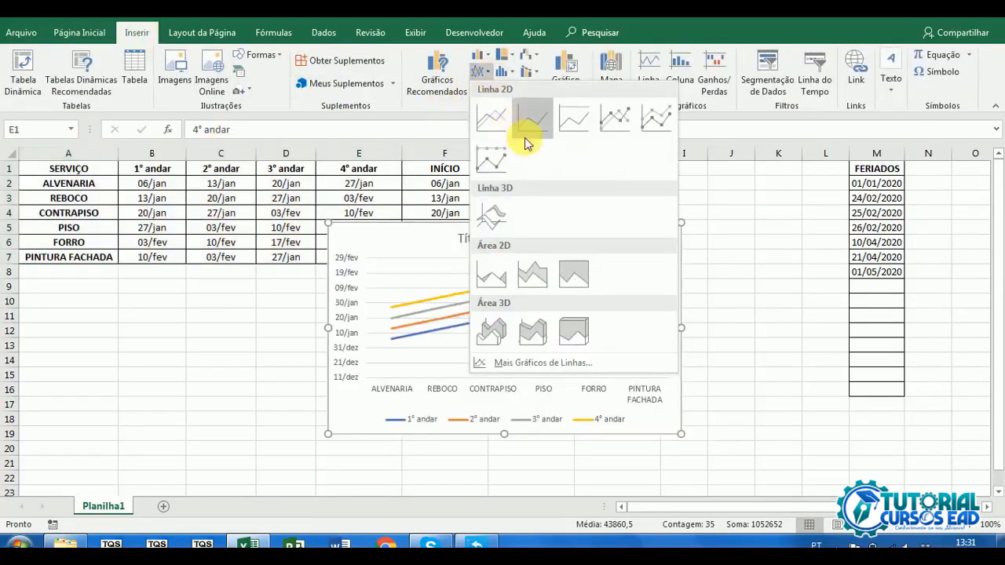
click(505, 128)
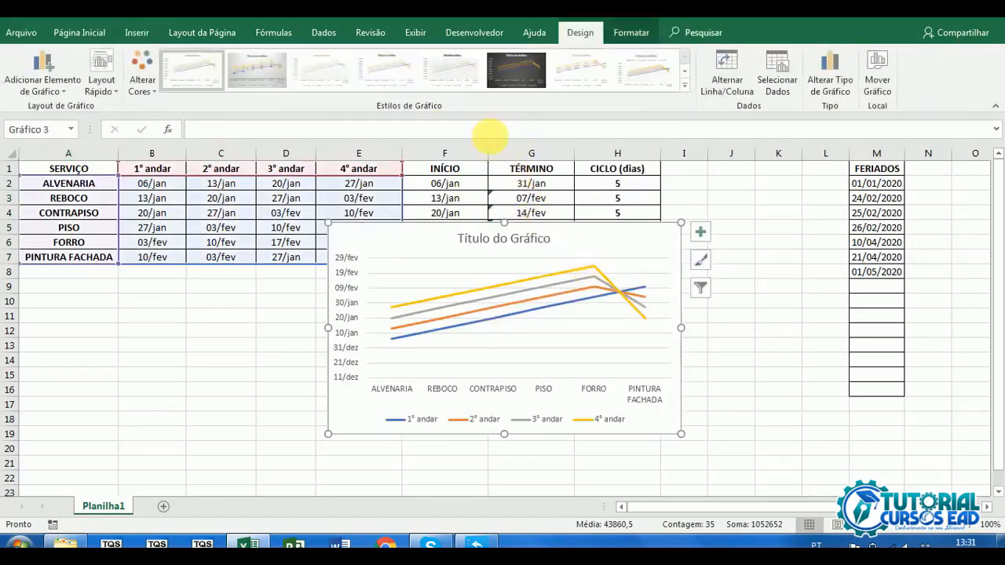
click(738, 92)
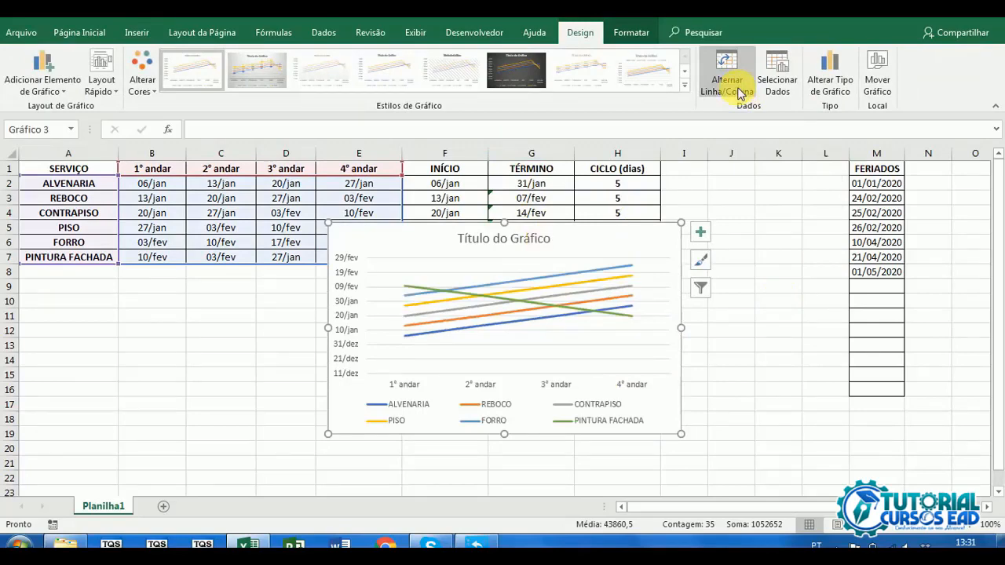
Move the line chart below the table and enlarge it to span about columns B to H and rows 9 to 24.
scroll(447, 279, down, 2)
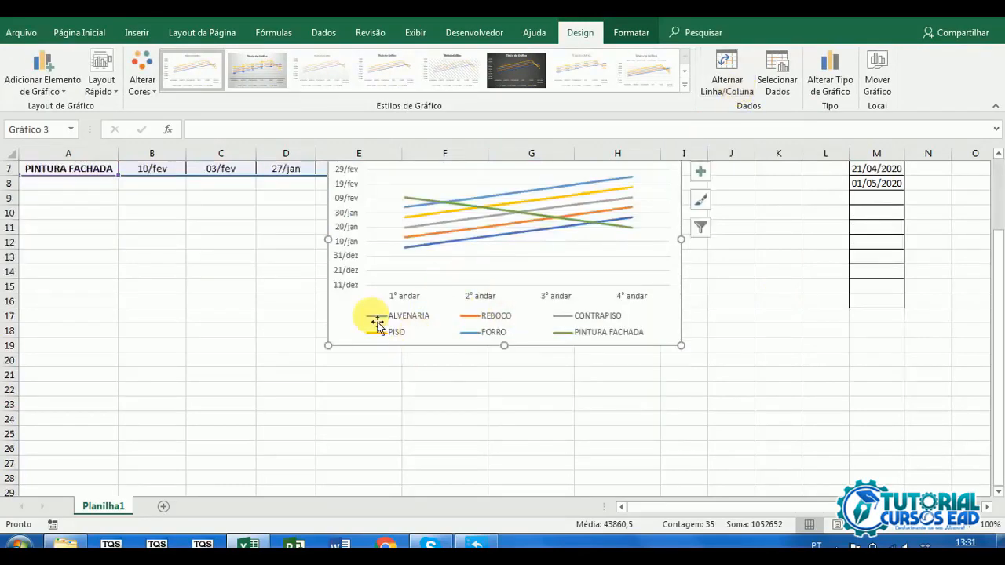
scroll(382, 327, up, 1)
drag(397, 202, 167, 267)
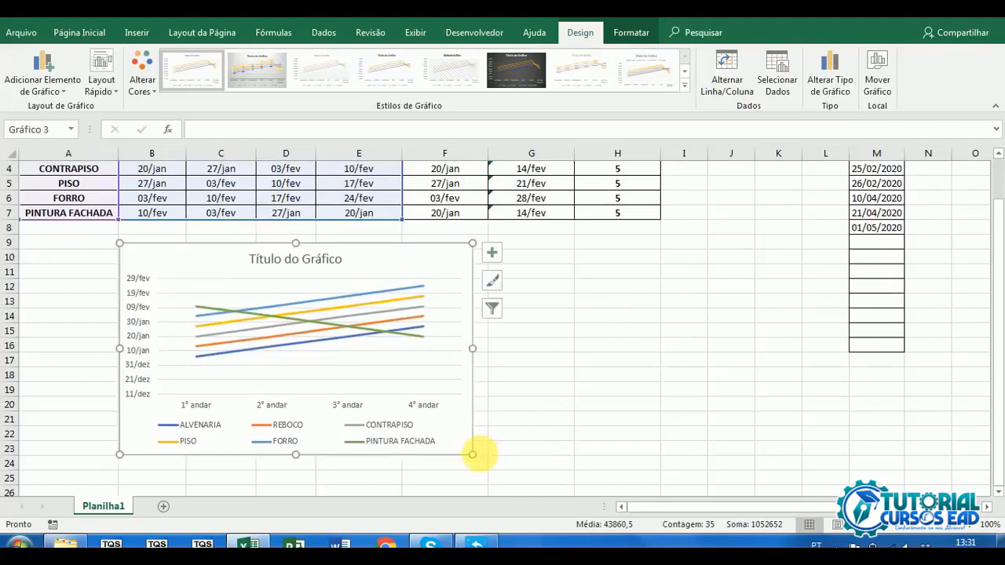
drag(473, 456, 674, 468)
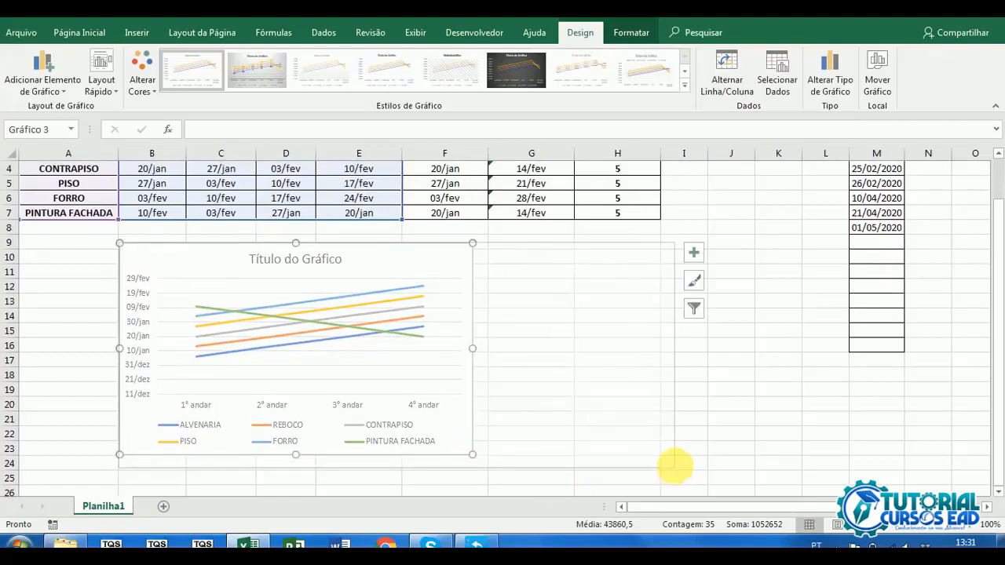
Change the chart title to "Linhas de Balanço".
click(391, 259)
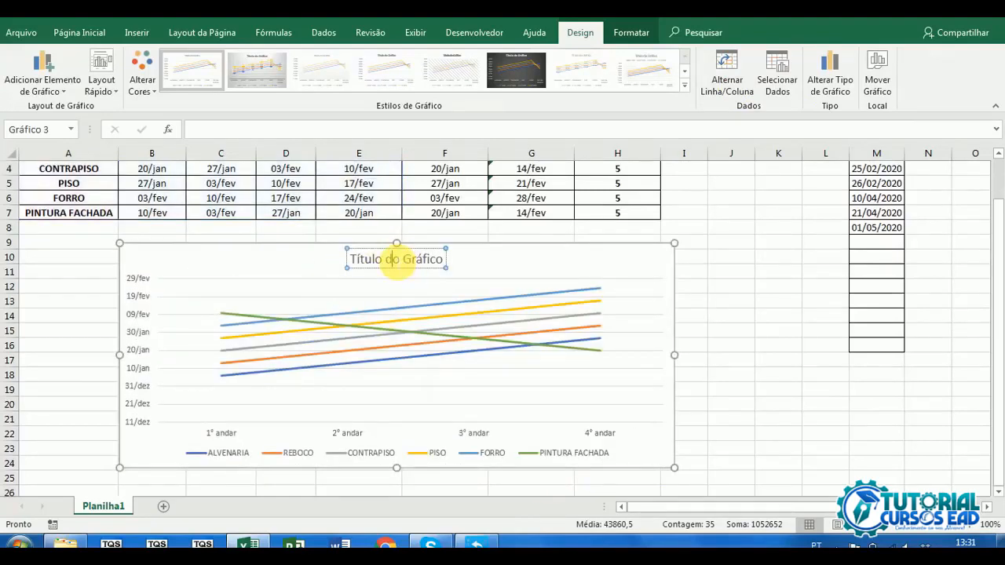
triple_click(392, 261)
text(LINHAS DE)
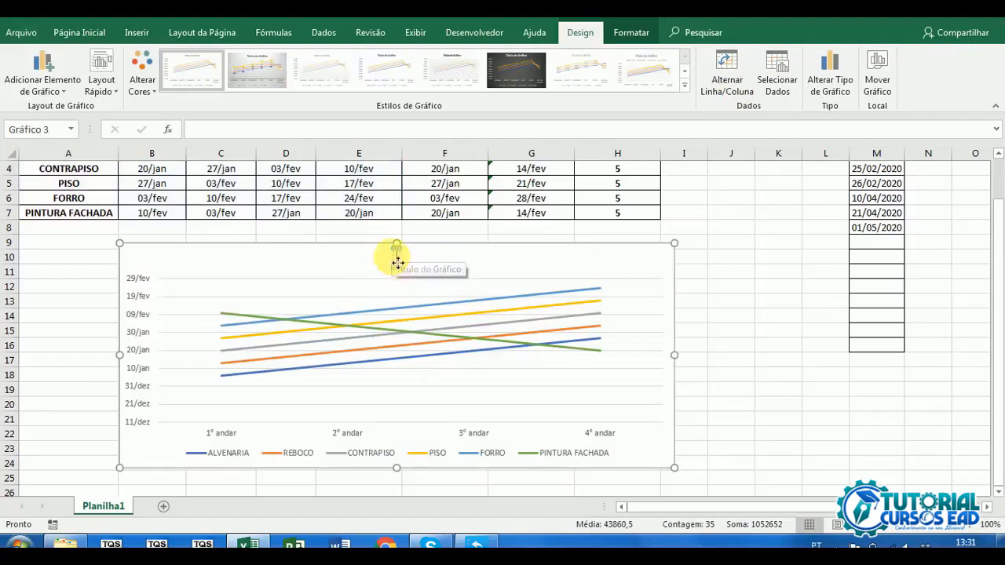
text(Linhas de)
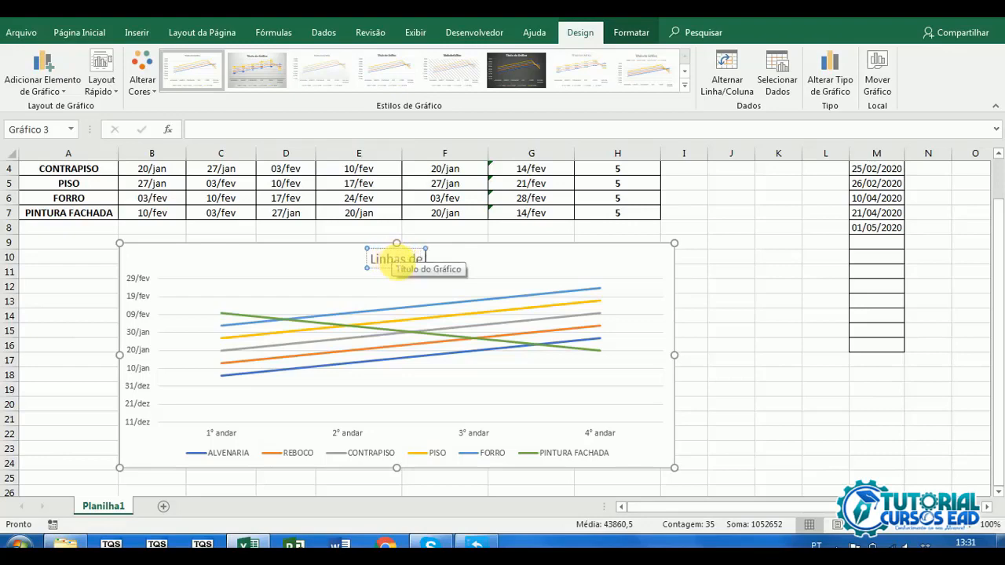
text( Balanço)
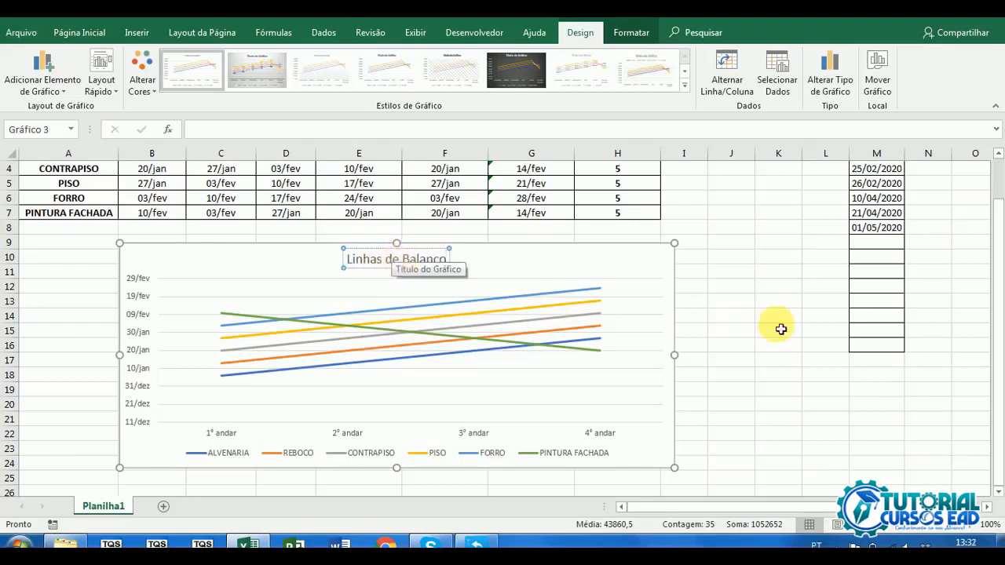
click(734, 334)
Examine the ALVENARIA floor dates and cycle in row 2, comparing them with the points of the ALVENARIA line in the chart.
drag(998, 243, 996, 187)
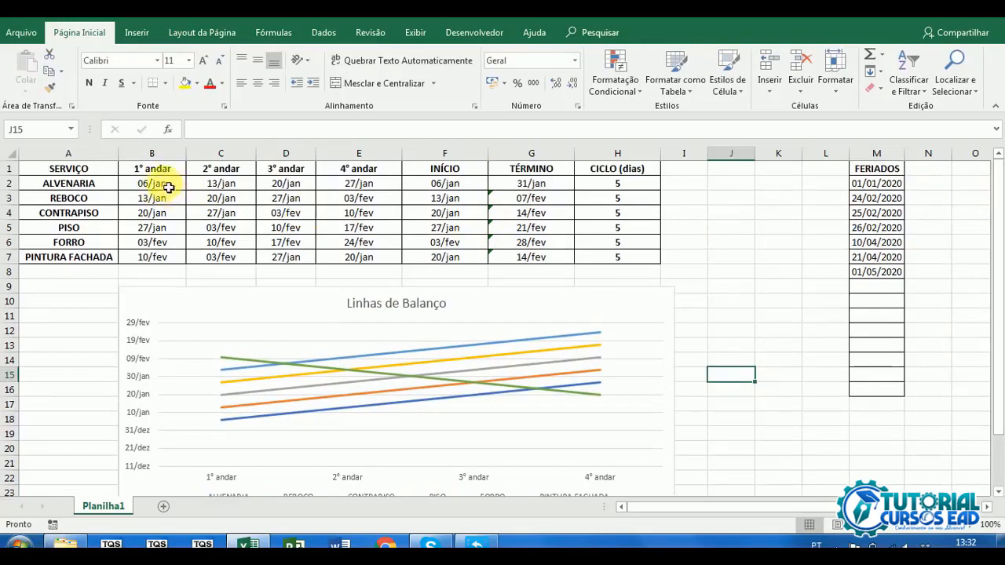
click(168, 187)
click(223, 187)
click(285, 189)
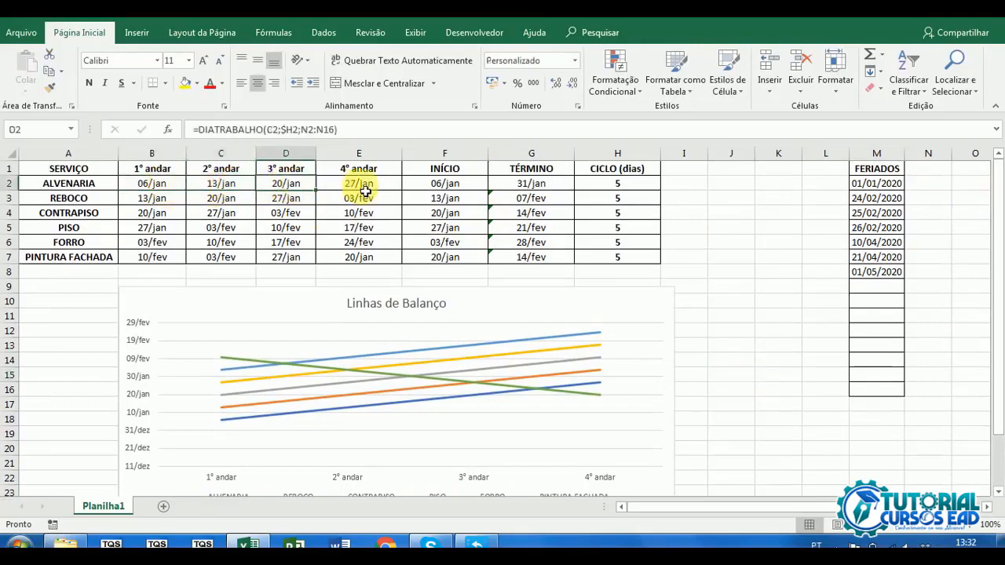
click(365, 191)
scroll(633, 287, down, 1)
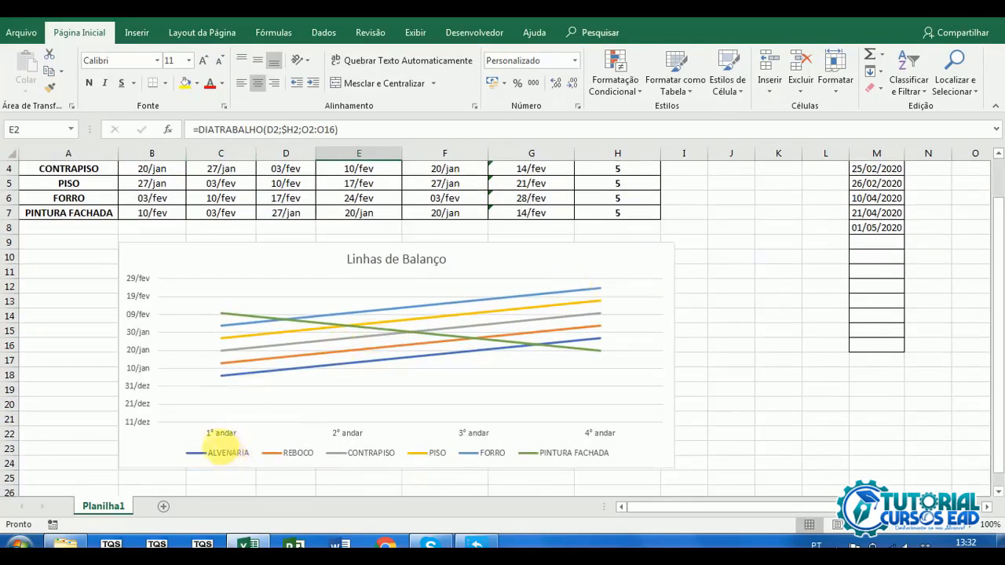
mouse_move(222, 384)
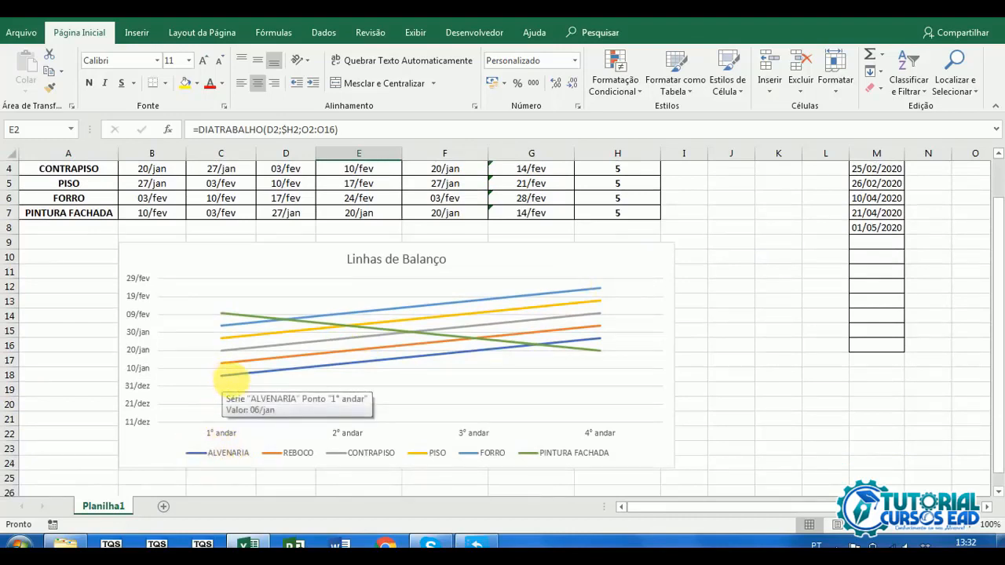
mouse_move(346, 369)
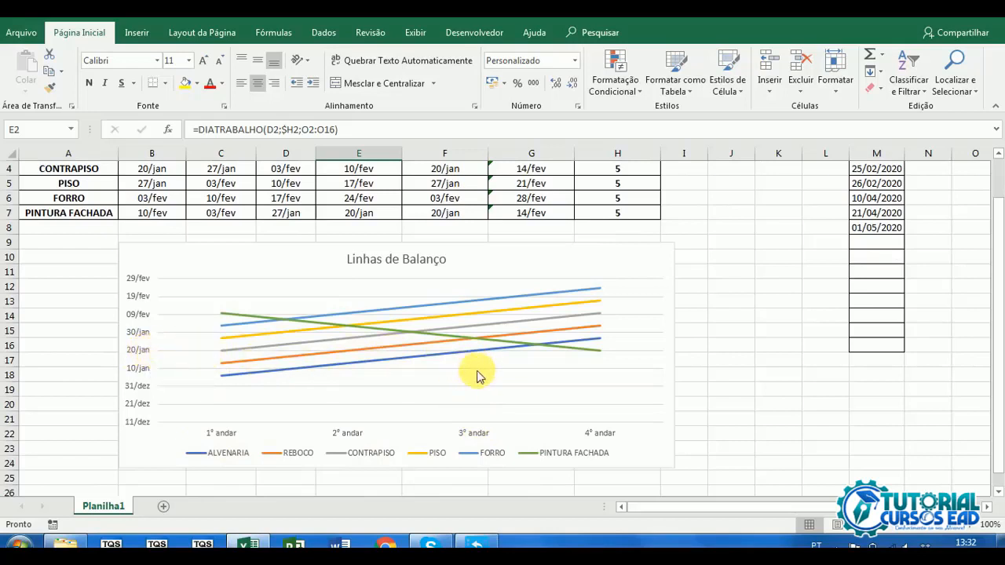
mouse_move(599, 343)
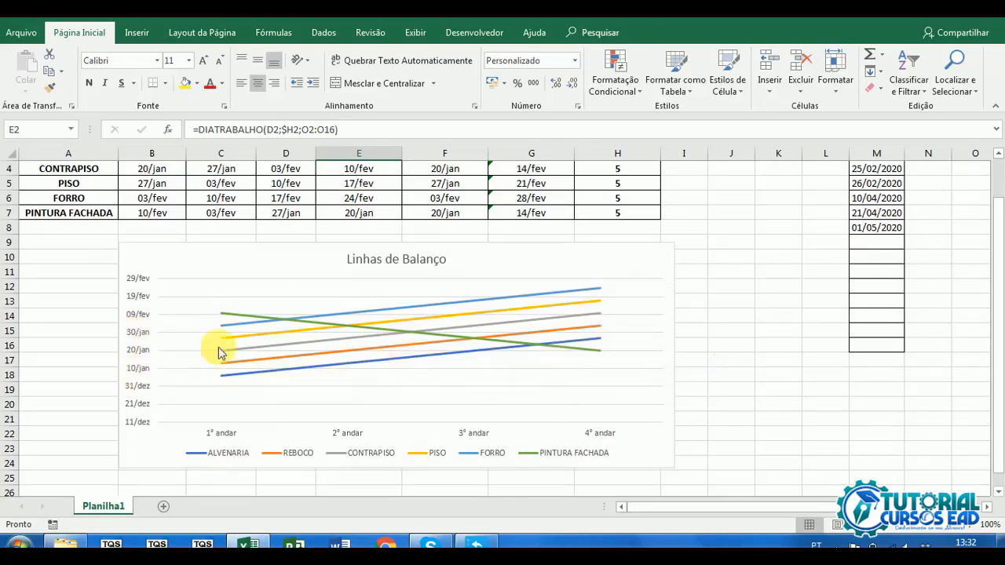
scroll(139, 366, up, 1)
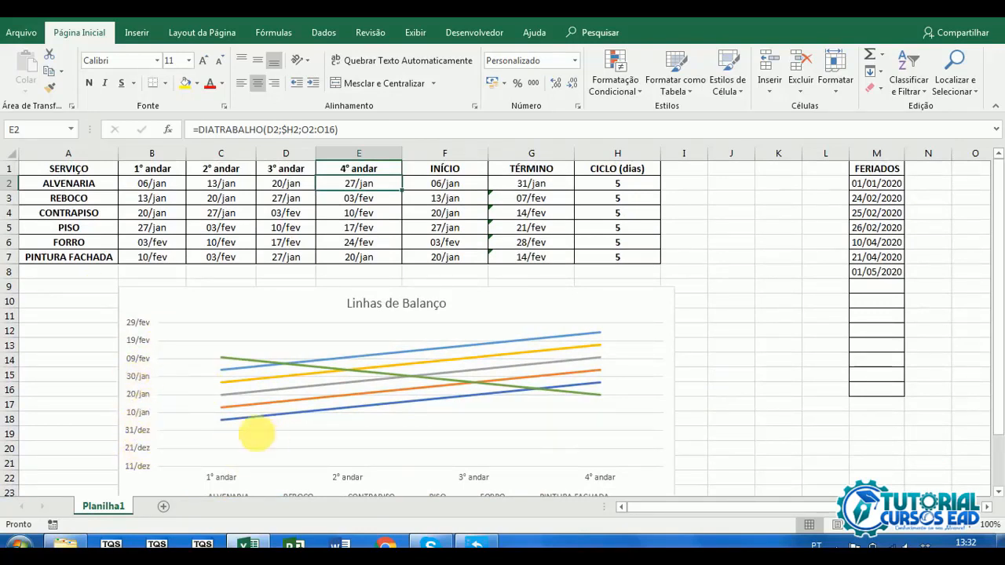
scroll(229, 304, down, 3)
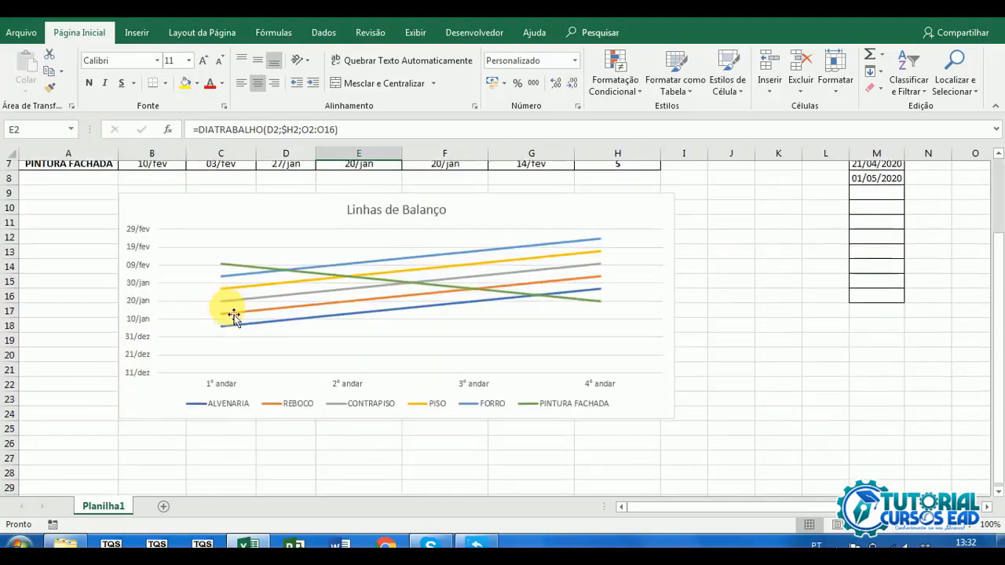
scroll(280, 288, up, 3)
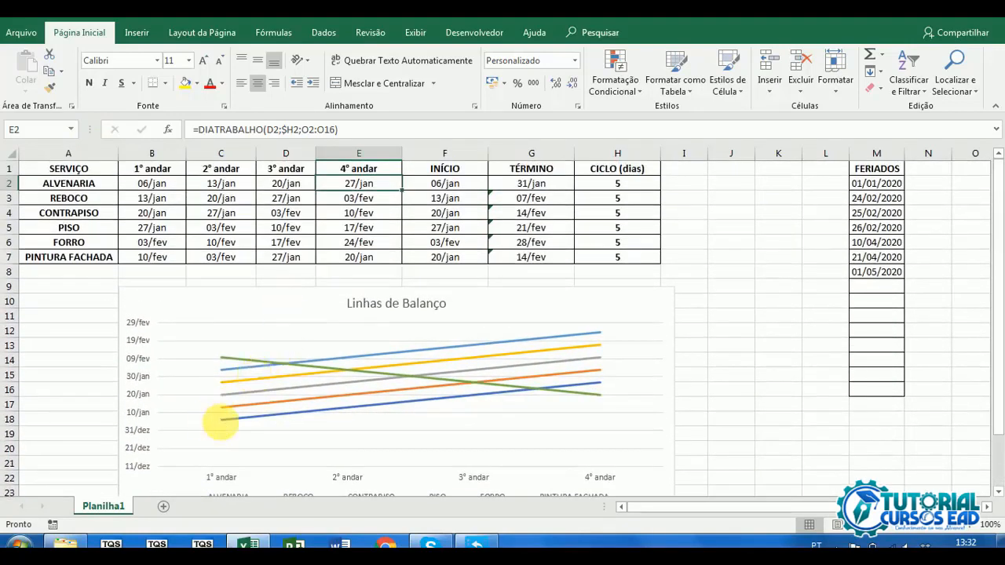
mouse_move(265, 425)
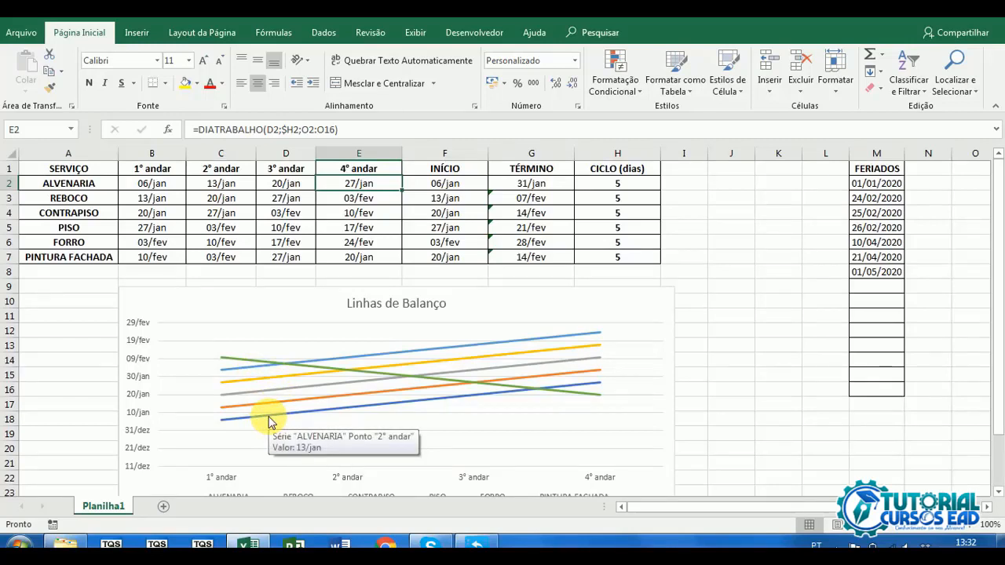
click(652, 188)
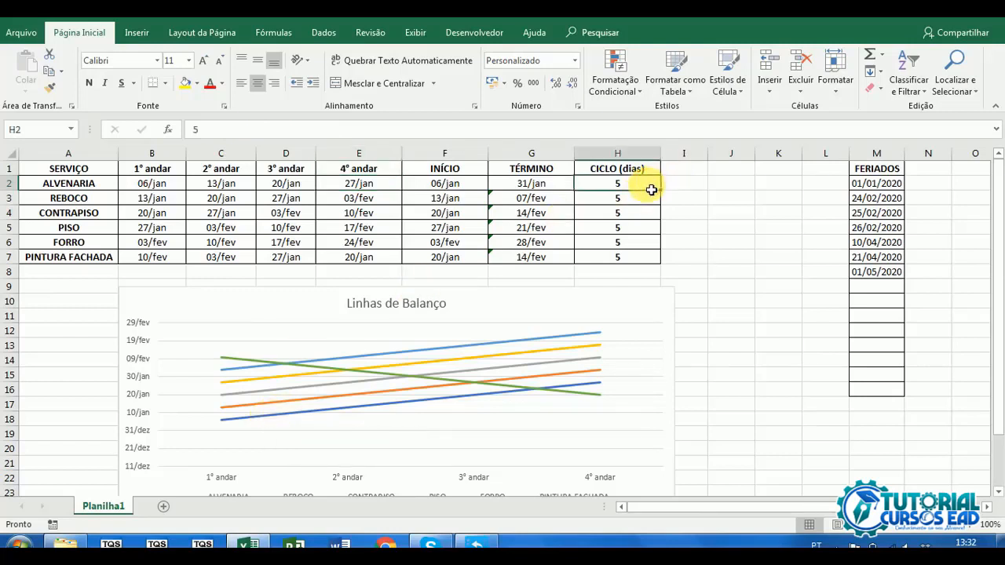
Set the ALVENARIA cycle in H2 to 6 days and inspect the start of its line in the chart.
text(6)
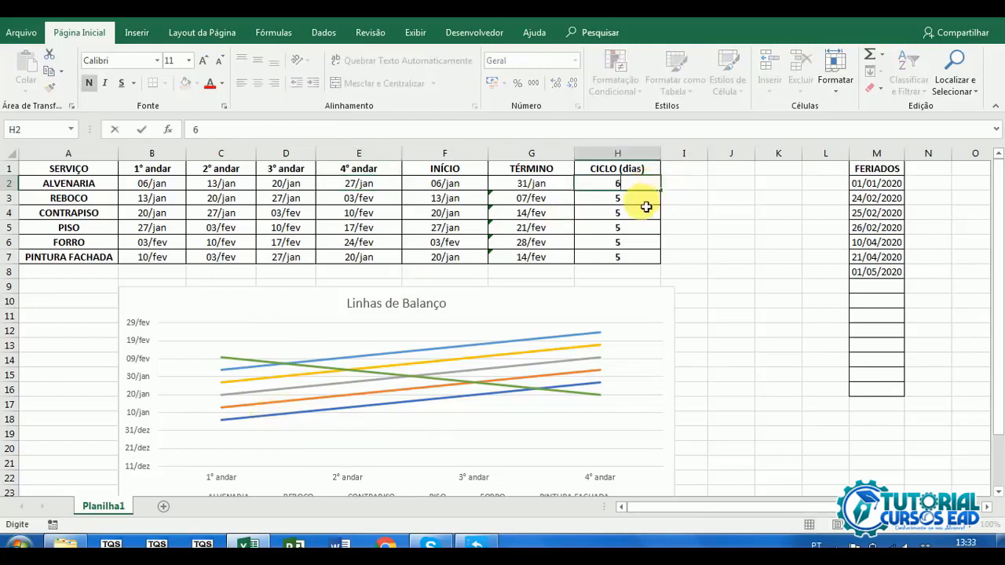
key(Return)
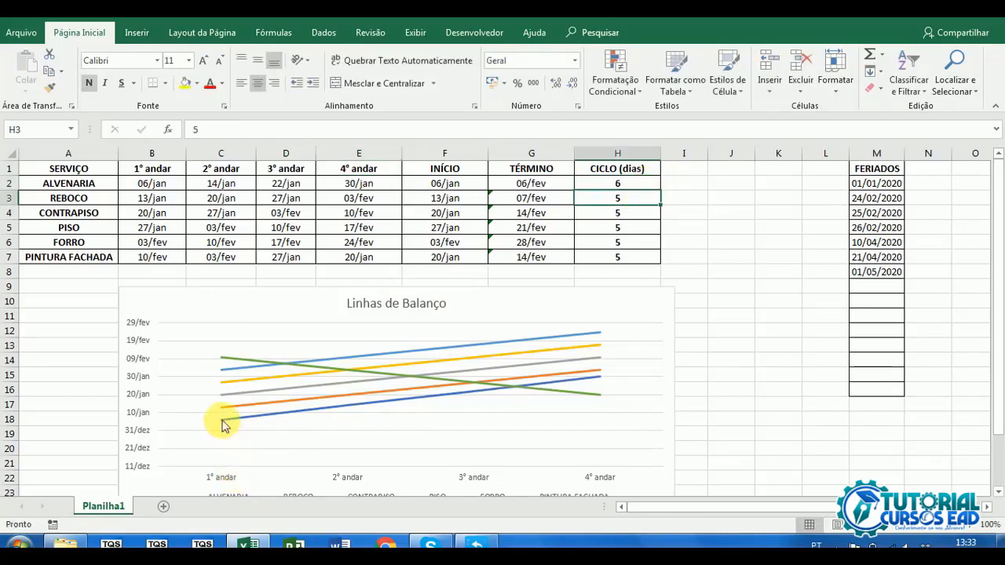
mouse_move(221, 424)
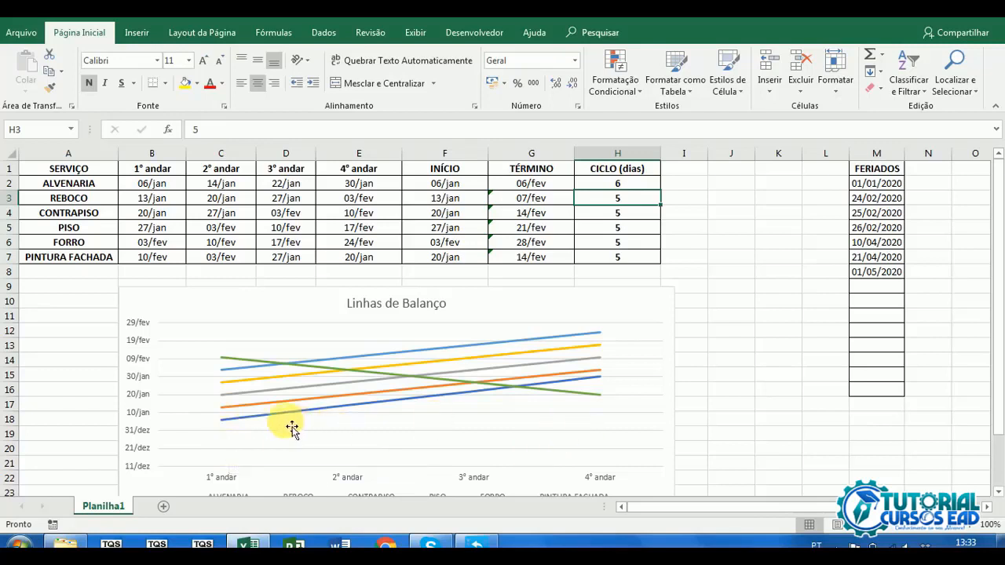
Compare the ALVENARIA and REBOCO cycles and dates with the system calendar and their lines in the chart.
click(657, 190)
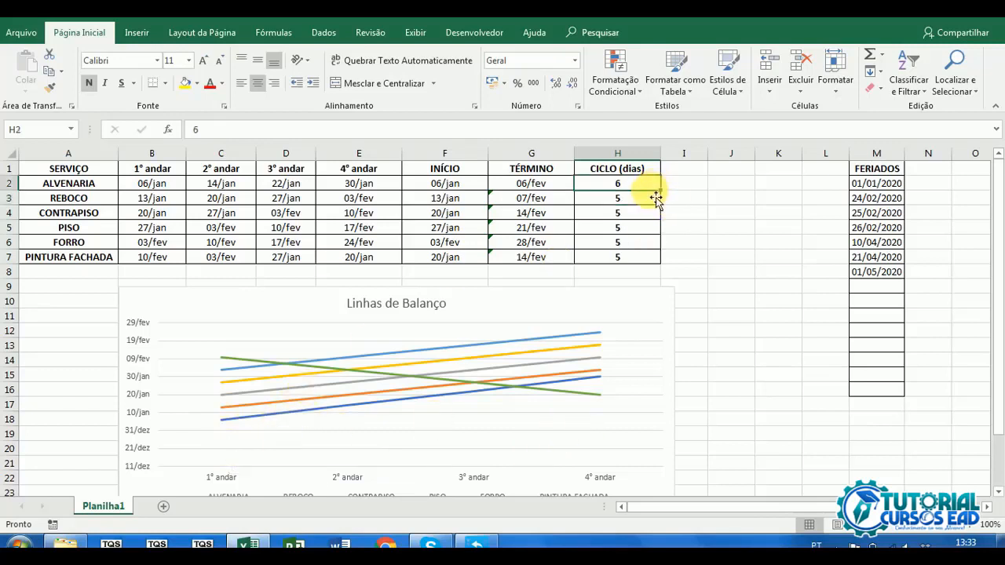
click(646, 206)
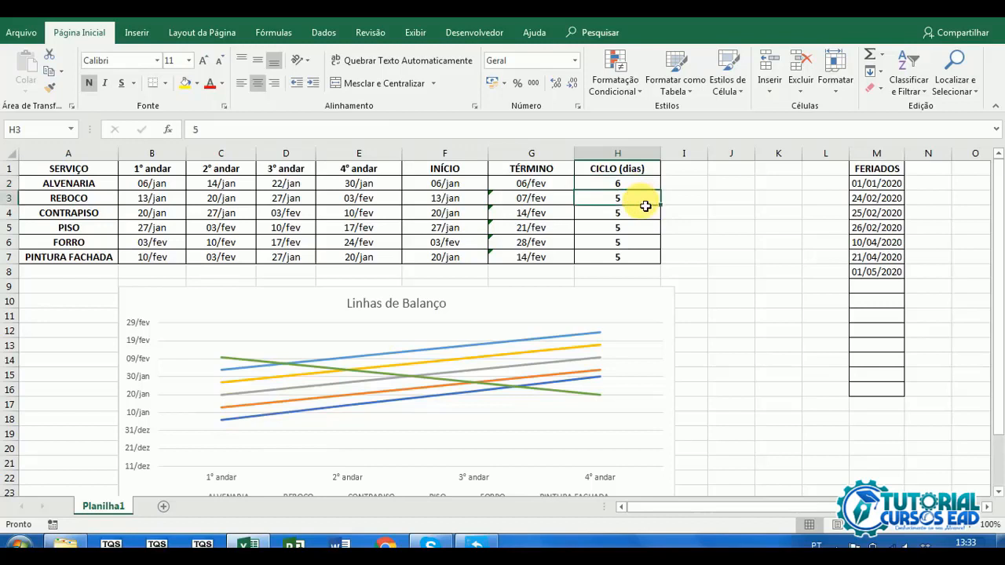
mouse_move(598, 383)
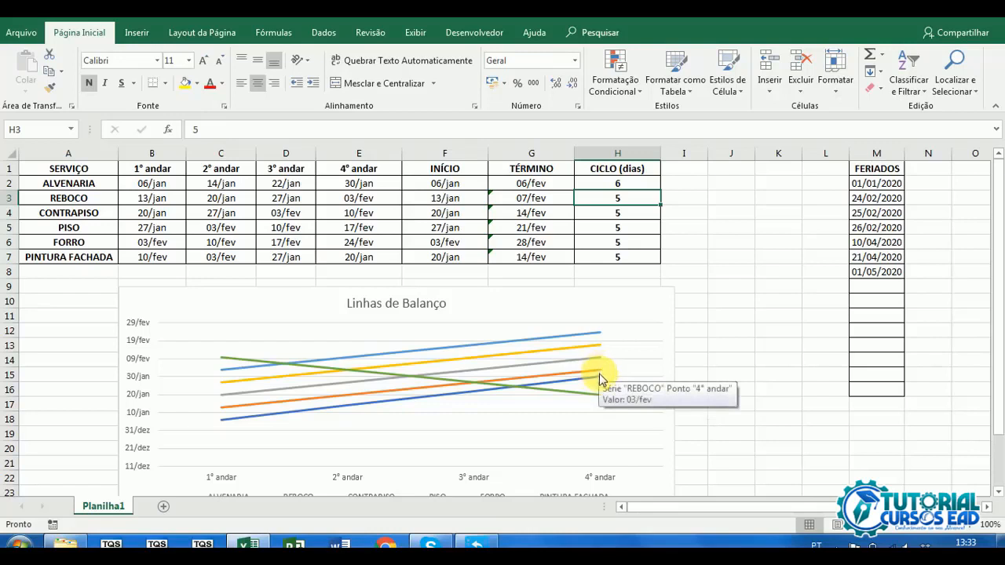
click(965, 542)
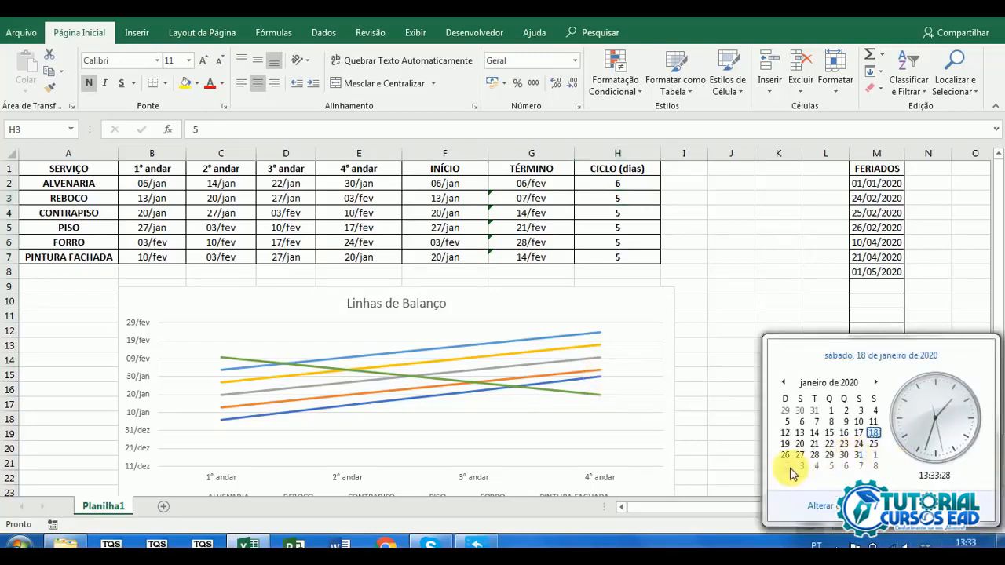
click(691, 375)
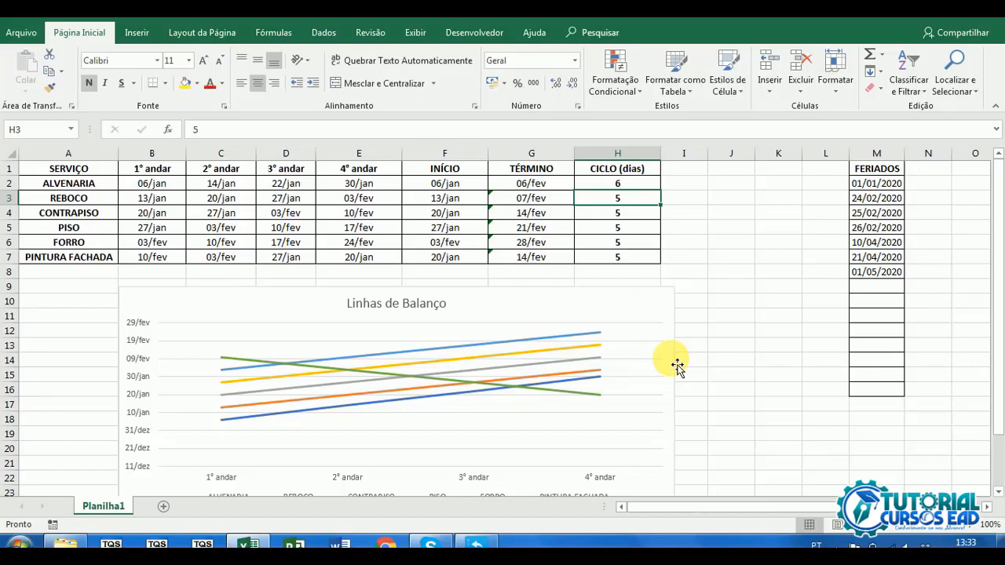
click(157, 198)
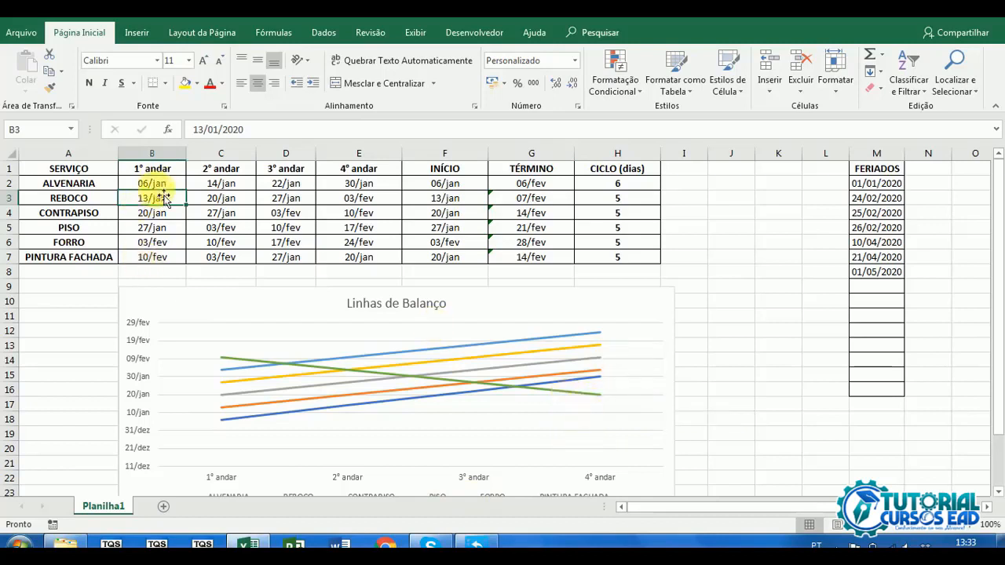
click(619, 187)
key(Home)
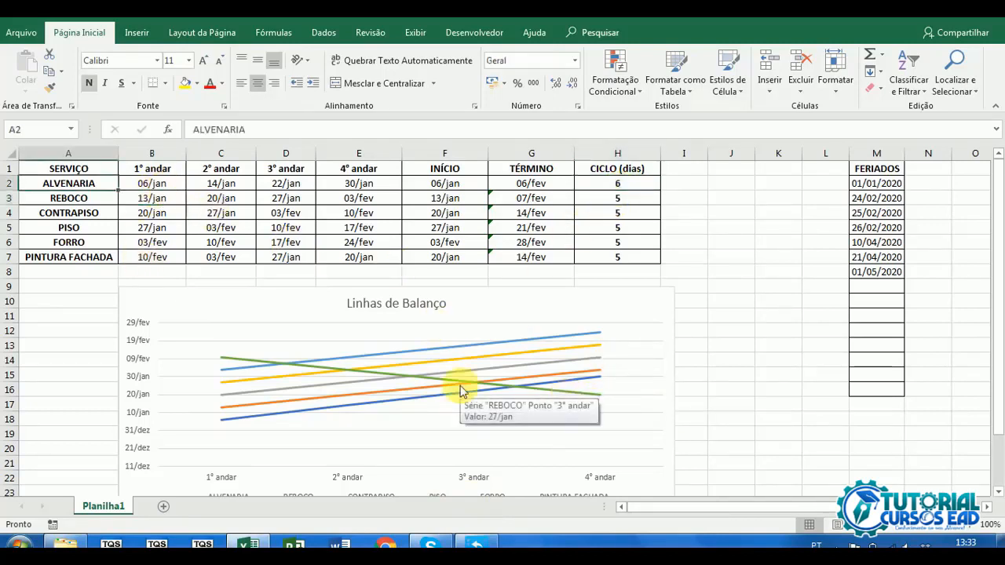
key(Down)
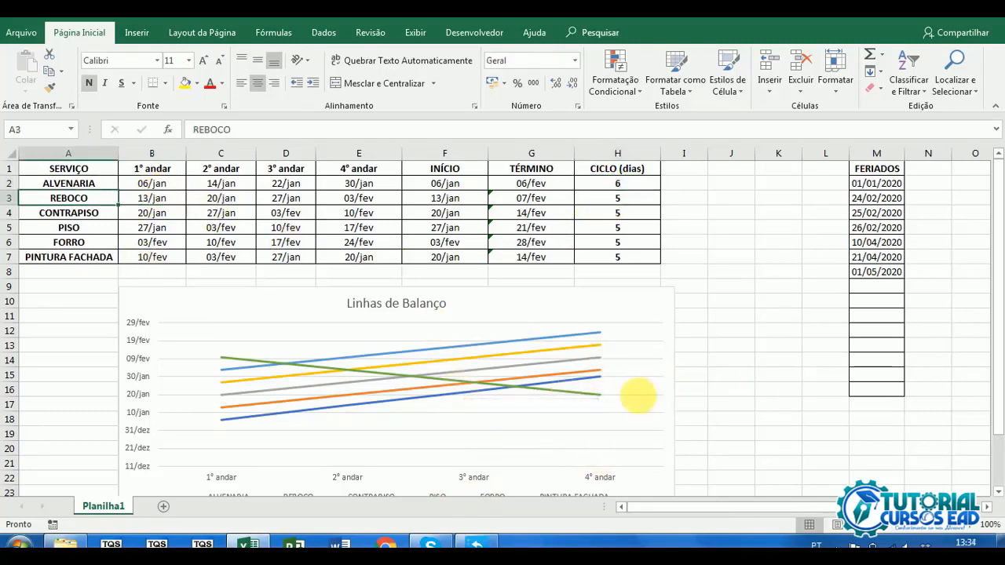
Set the ALVENARIA cycle in H2 back to 5 days.
click(644, 186)
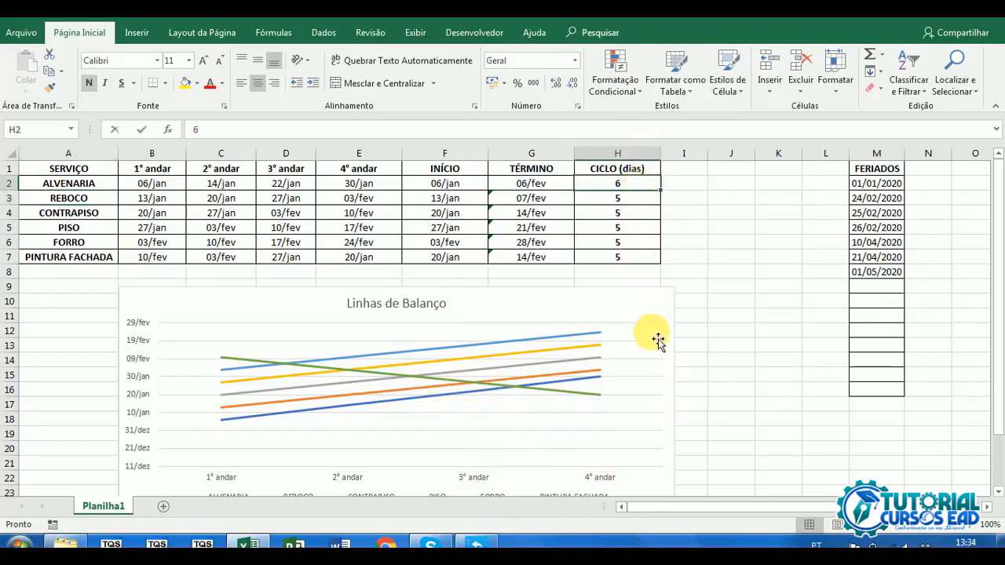
text(5)
click(739, 346)
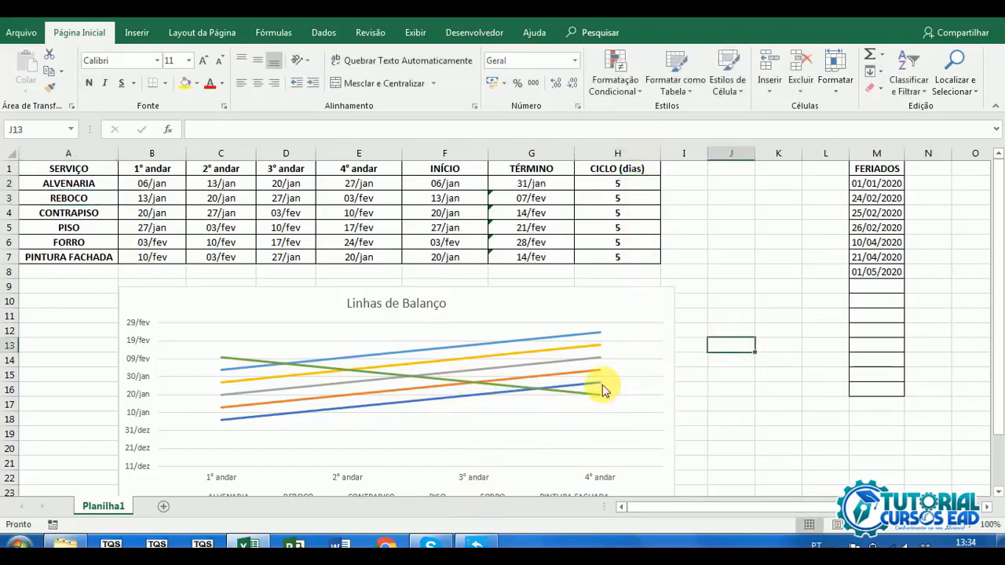
Test ALVENARIA cycles of 7 and 8 days in H2 and inspect its line against REBOCO in the chart.
click(646, 187)
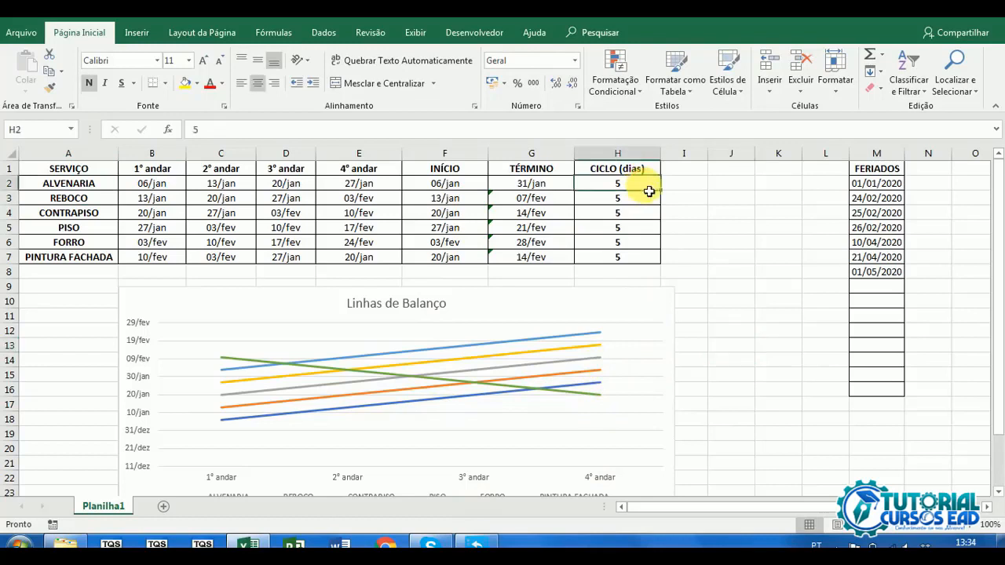
text(7)
click(721, 259)
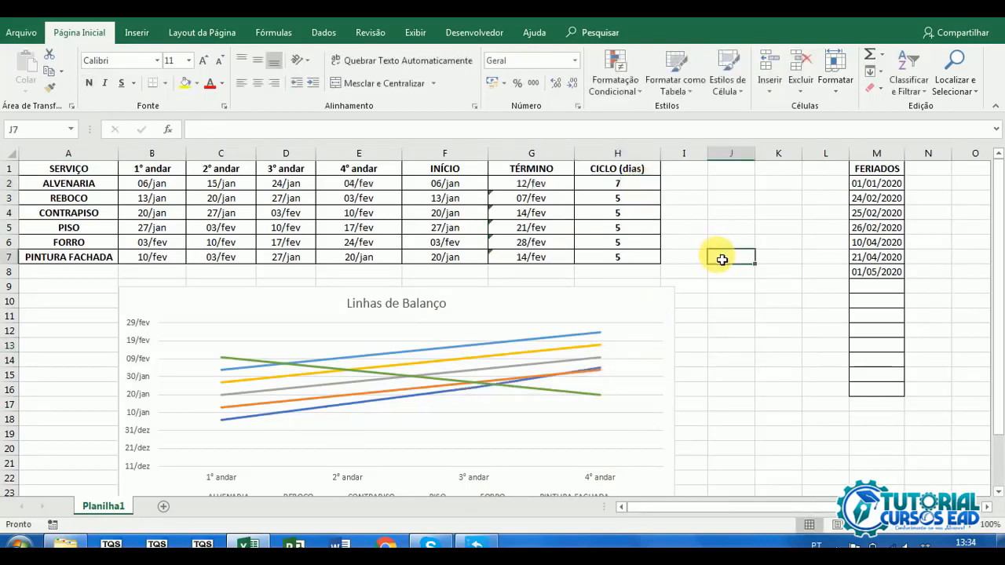
click(636, 189)
text(8)
click(739, 301)
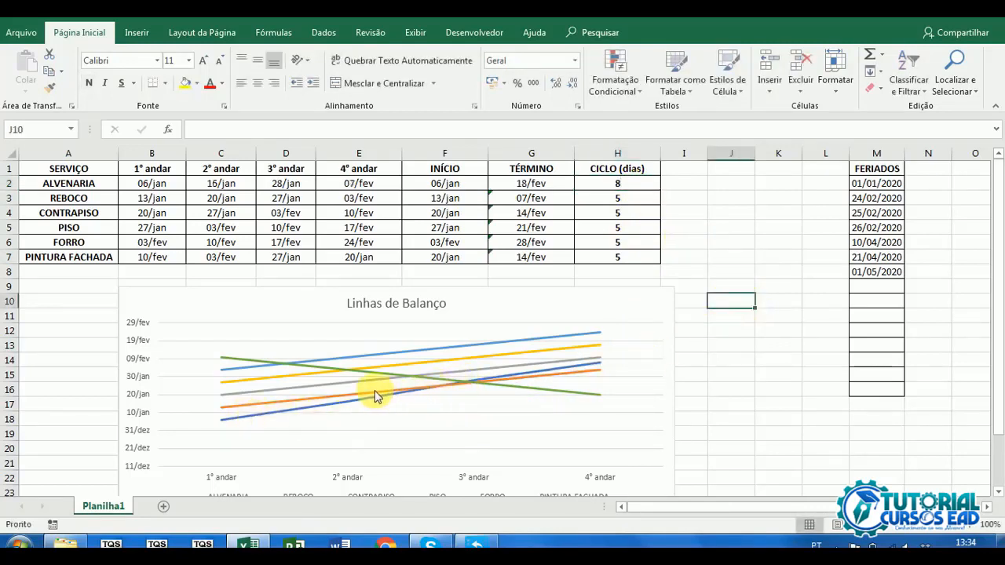
mouse_move(393, 399)
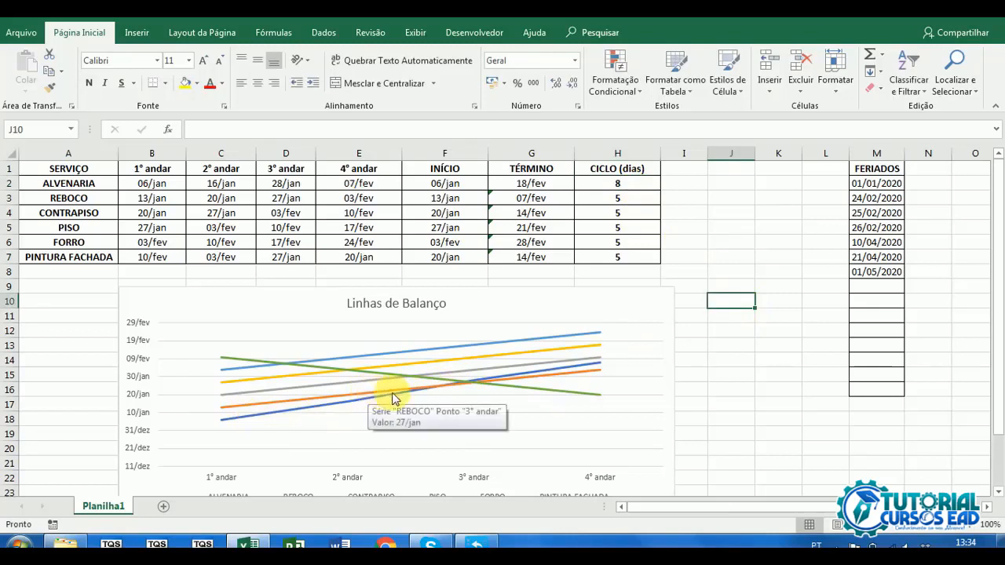
Compare the ALVENARIA and REBOCO dates for the 2° and 3° andar with the two services' lines in the chart.
click(656, 201)
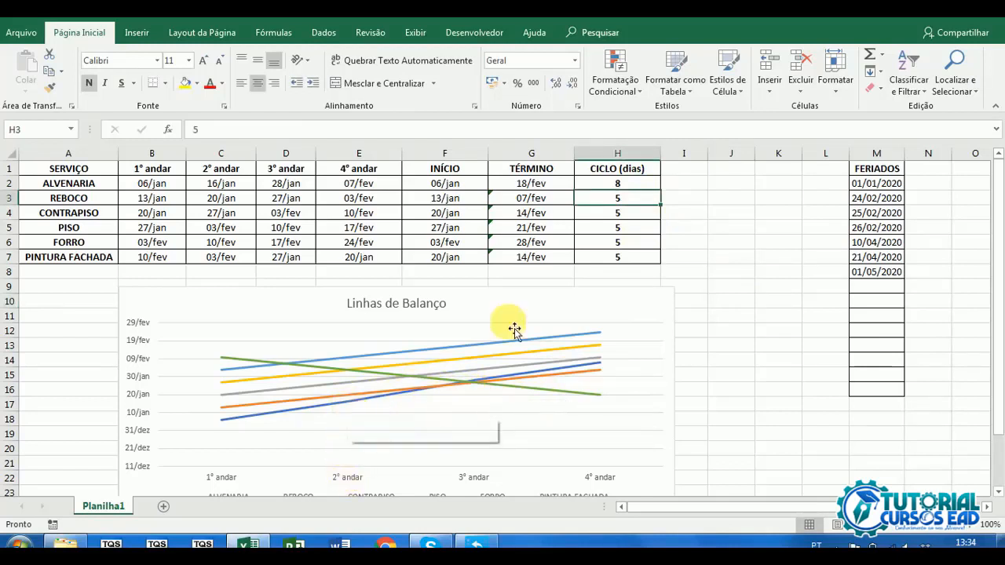
click(242, 190)
click(243, 204)
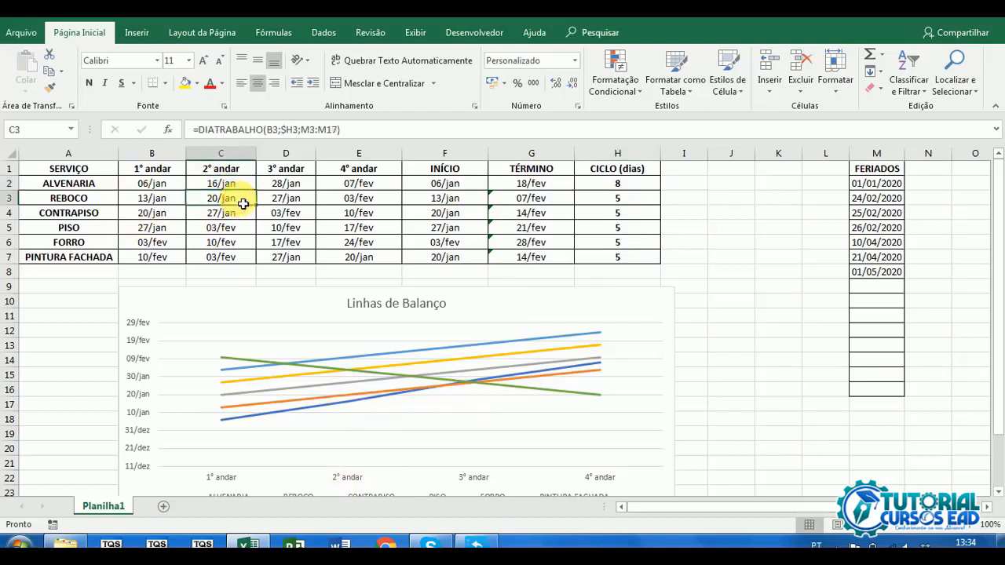
click(287, 189)
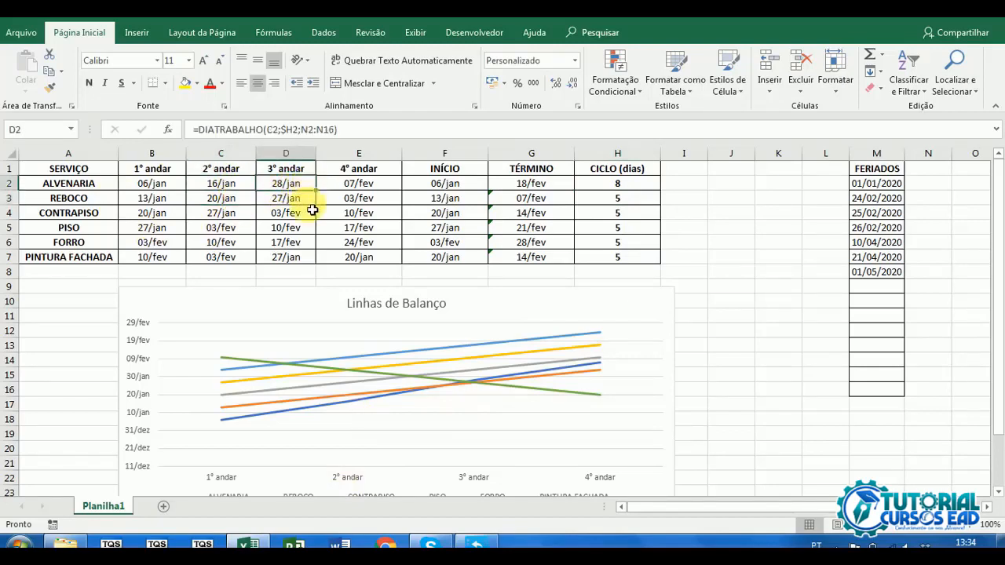
click(314, 205)
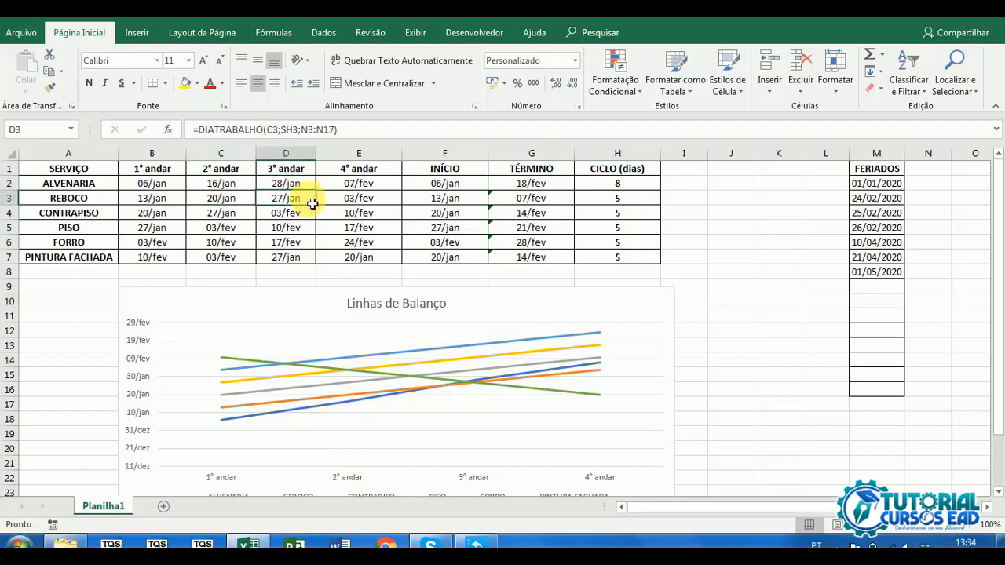
click(310, 189)
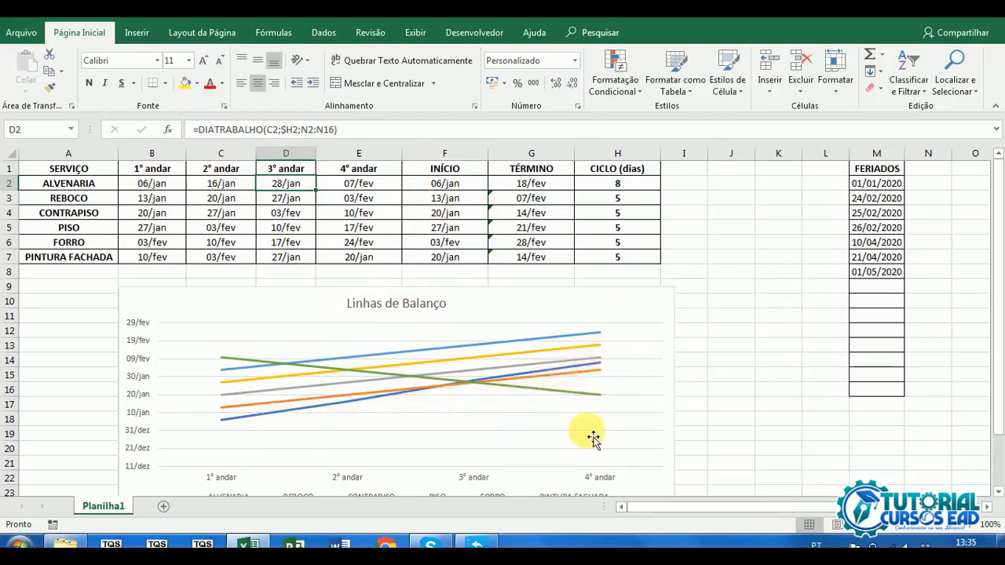
mouse_move(547, 381)
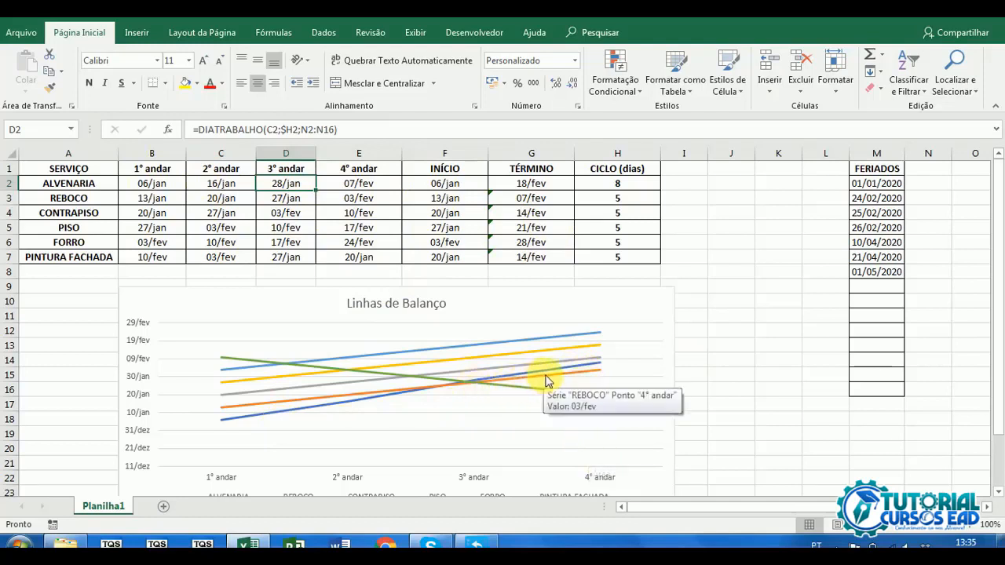
mouse_move(301, 401)
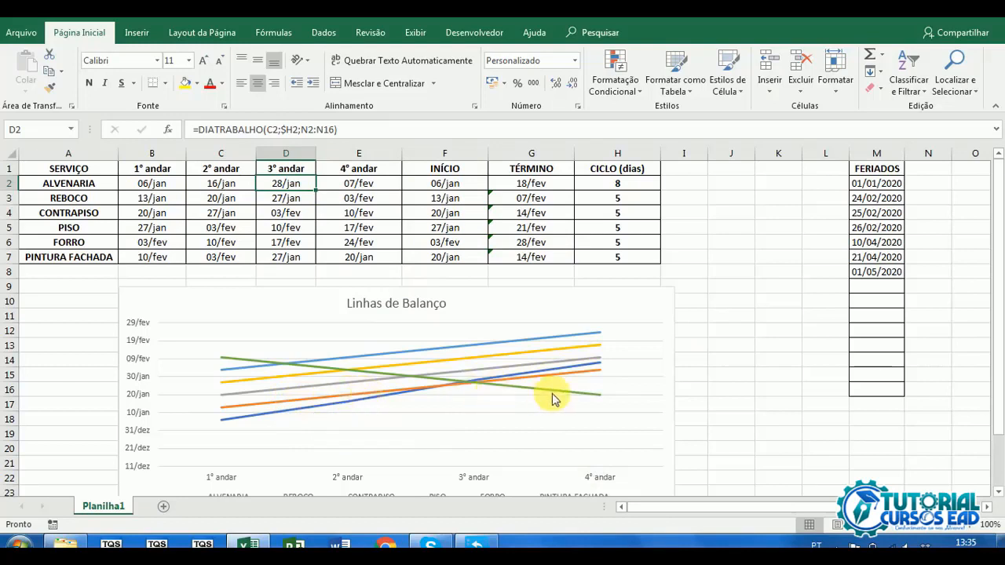
Restore the ALVENARIA cycle in H2 to 5 days.
click(628, 185)
text(5)
click(691, 186)
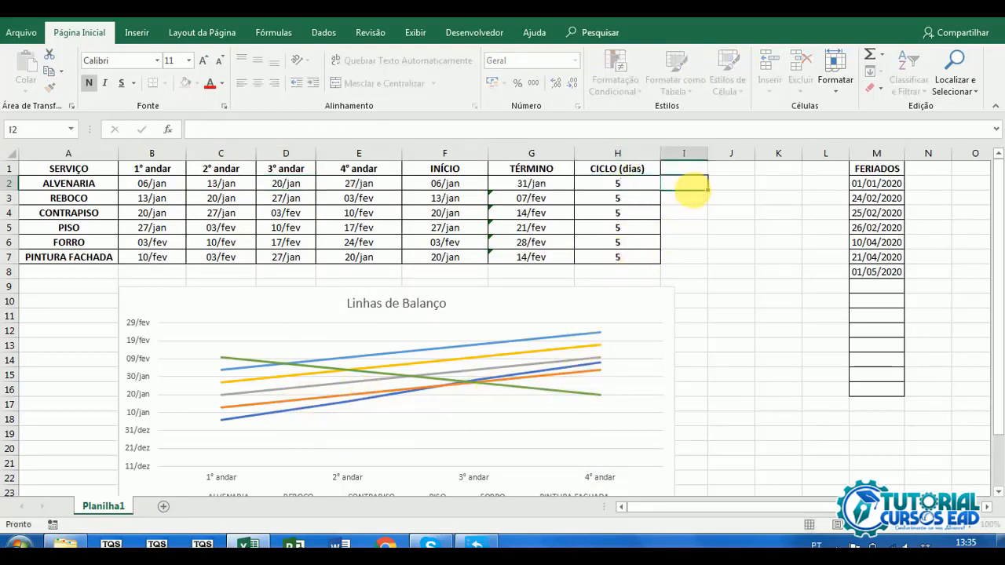
click(634, 186)
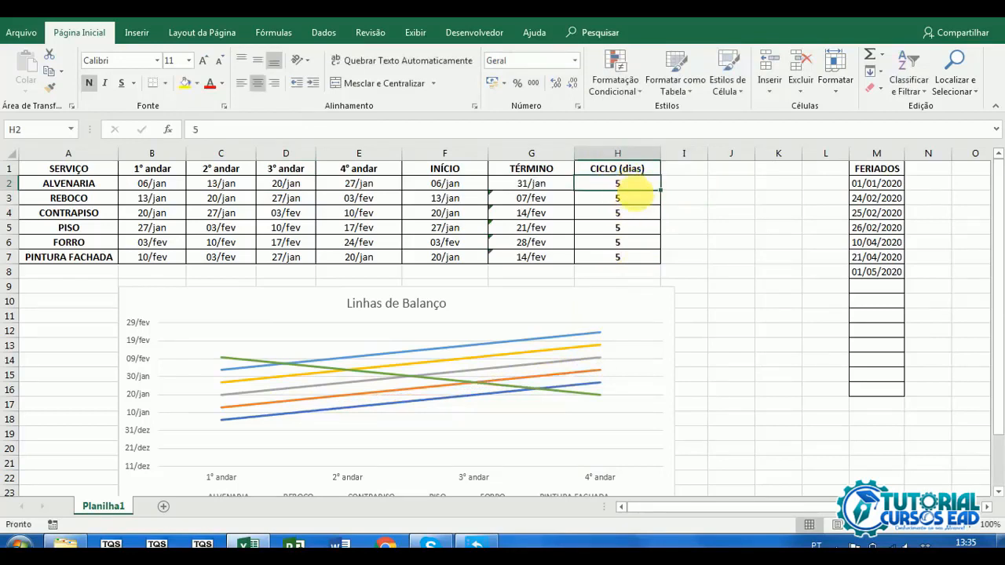
Set the REBOCO cycle in H3 to 3 days and check its 4° andar point in the chart.
click(642, 204)
text(3)
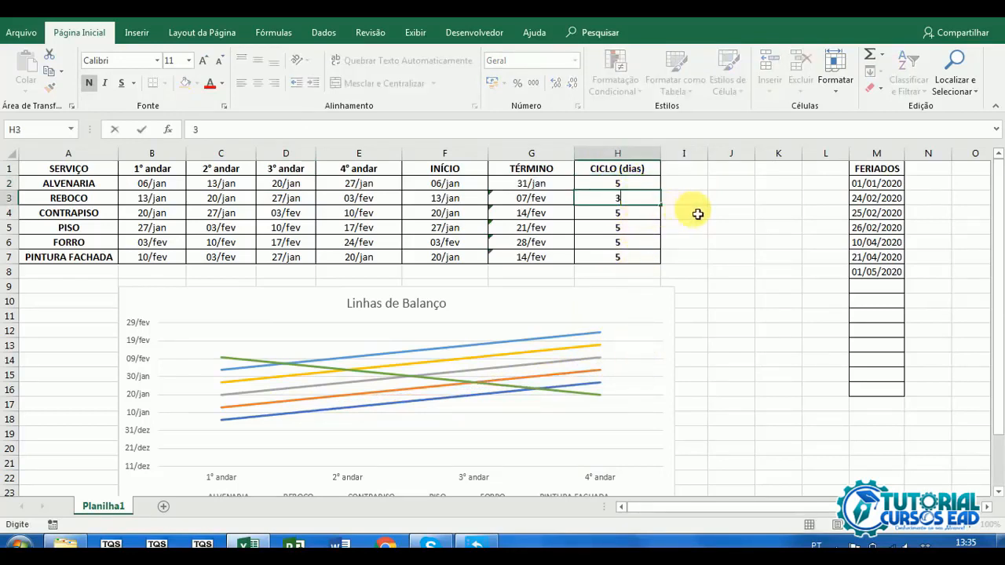
click(697, 213)
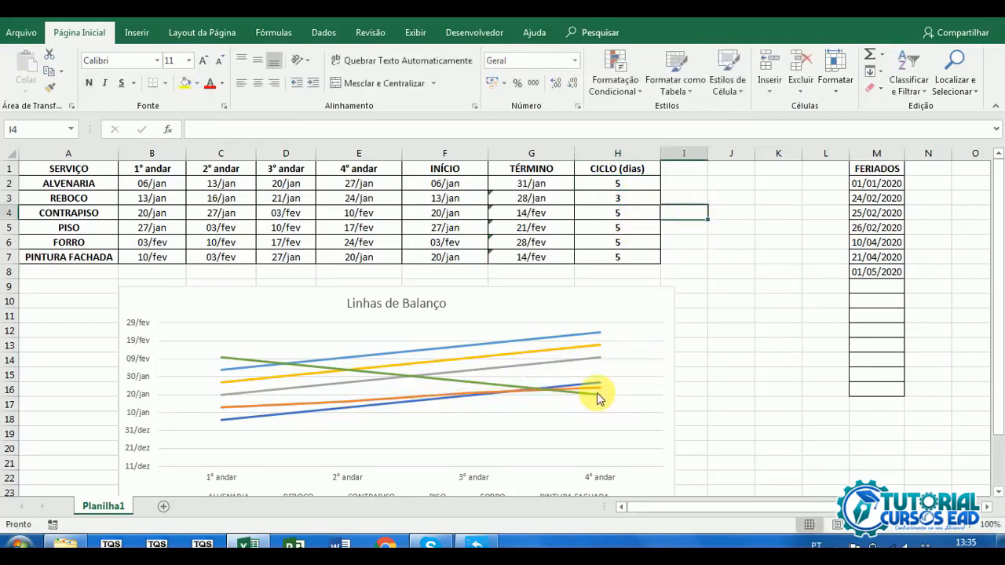
mouse_move(601, 392)
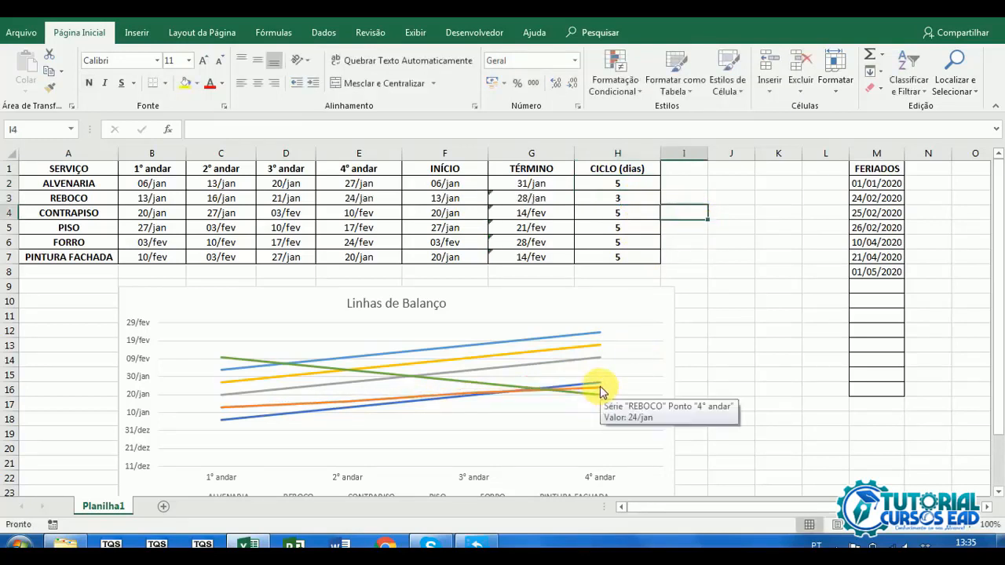
Return the REBOCO cycle in H3 to 5 days and review it against the ALVENARIA cycle.
click(649, 202)
text(5)
click(688, 215)
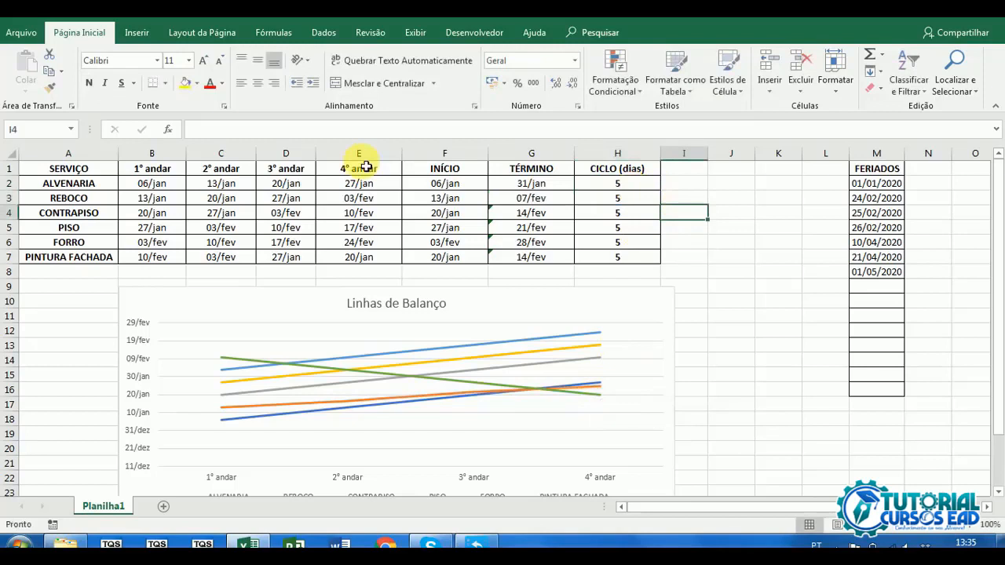
click(68, 185)
click(71, 198)
click(657, 186)
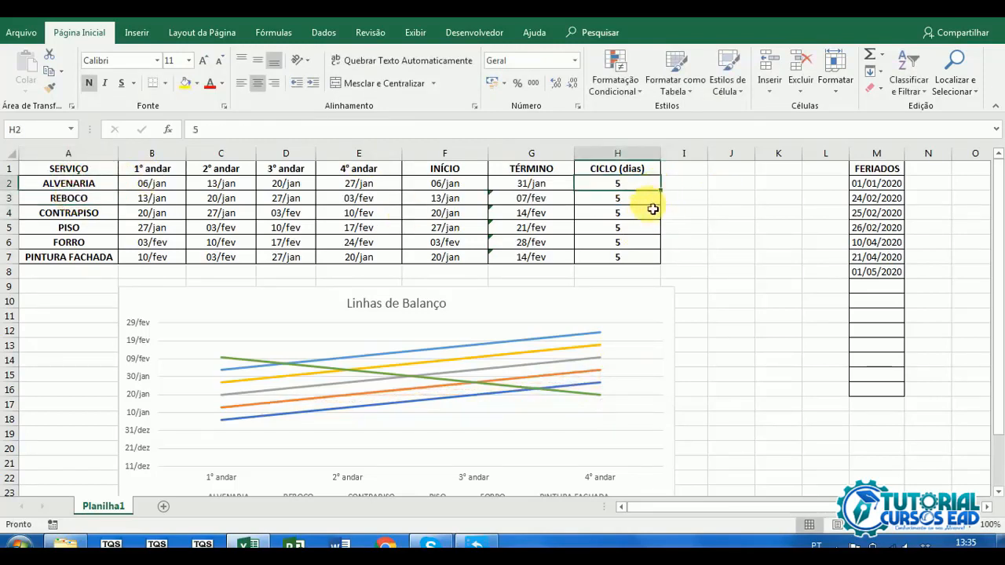
click(650, 196)
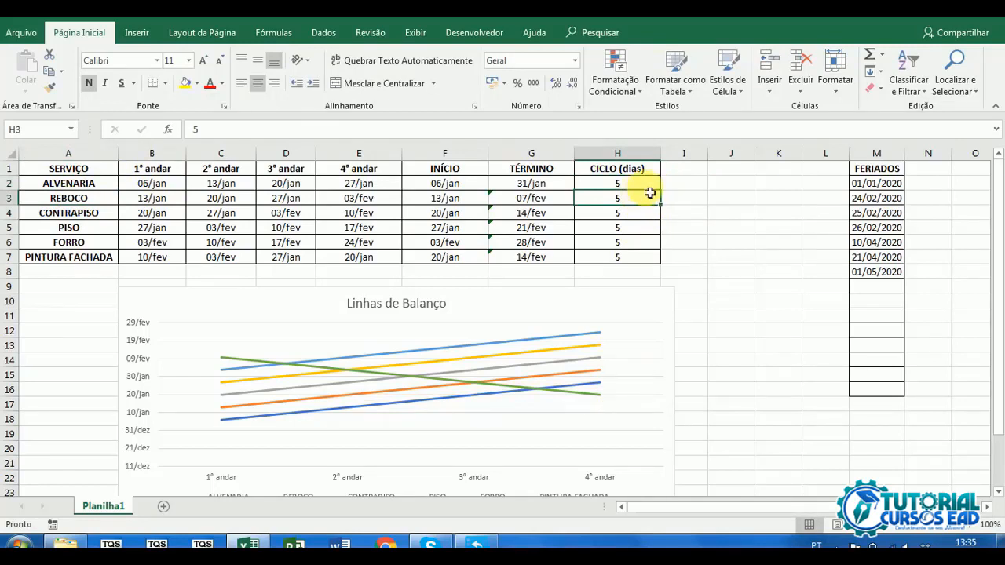
Set the PISO cycle in H5 to 2 days.
click(628, 228)
click(629, 218)
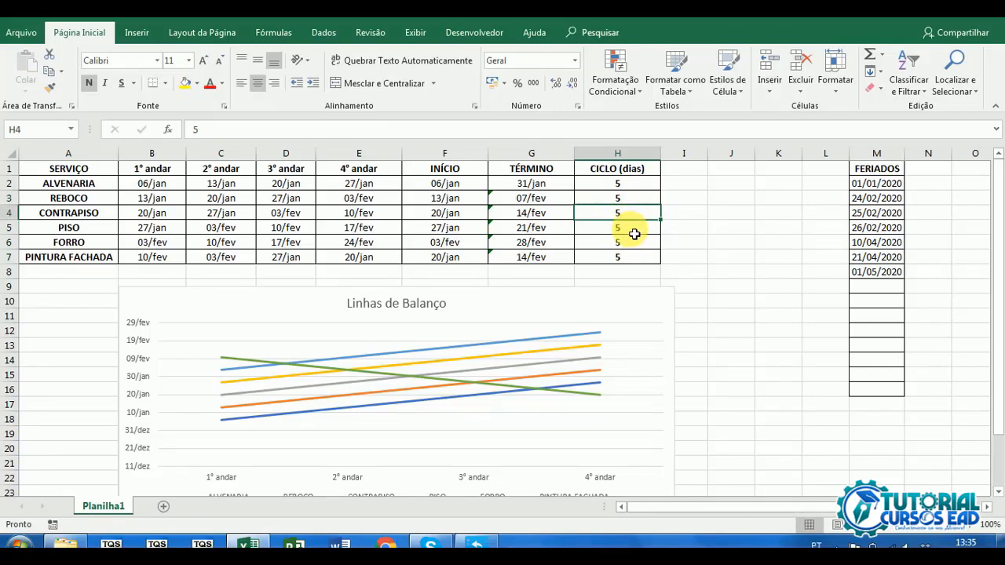
click(633, 231)
text(2)
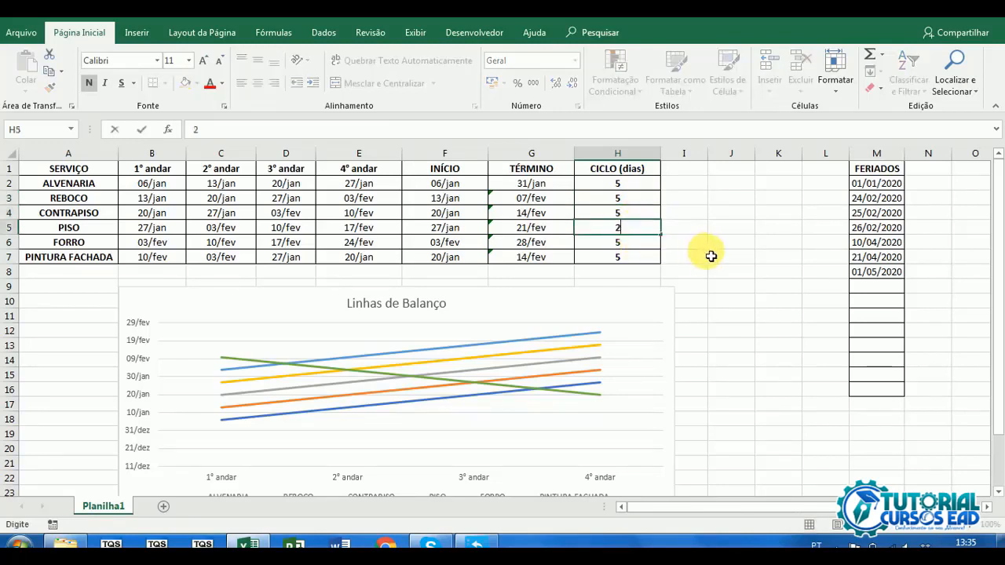
click(705, 257)
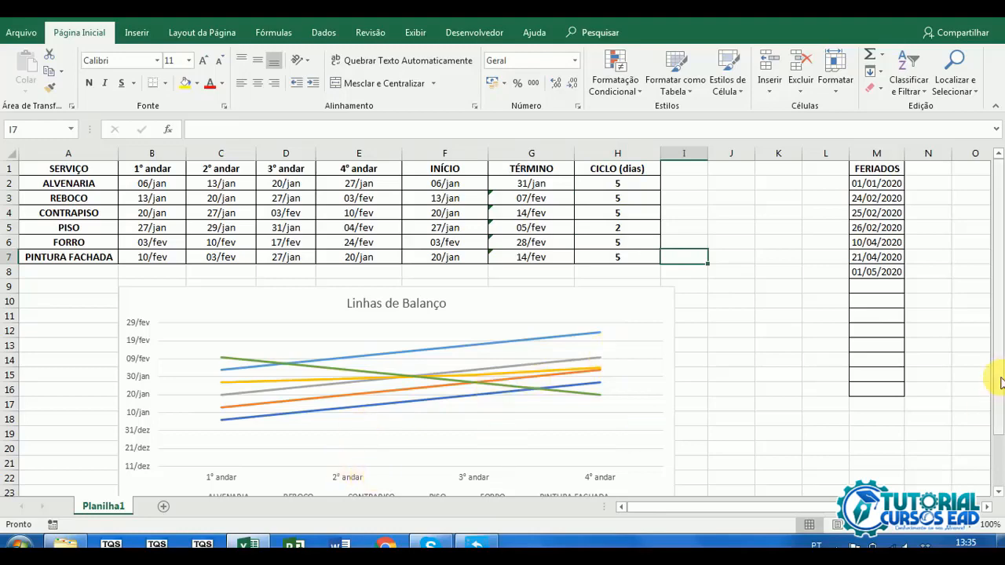
Return the PISO cycle in H5 to 5 days after reviewing its line in the chart.
drag(999, 416, 998, 428)
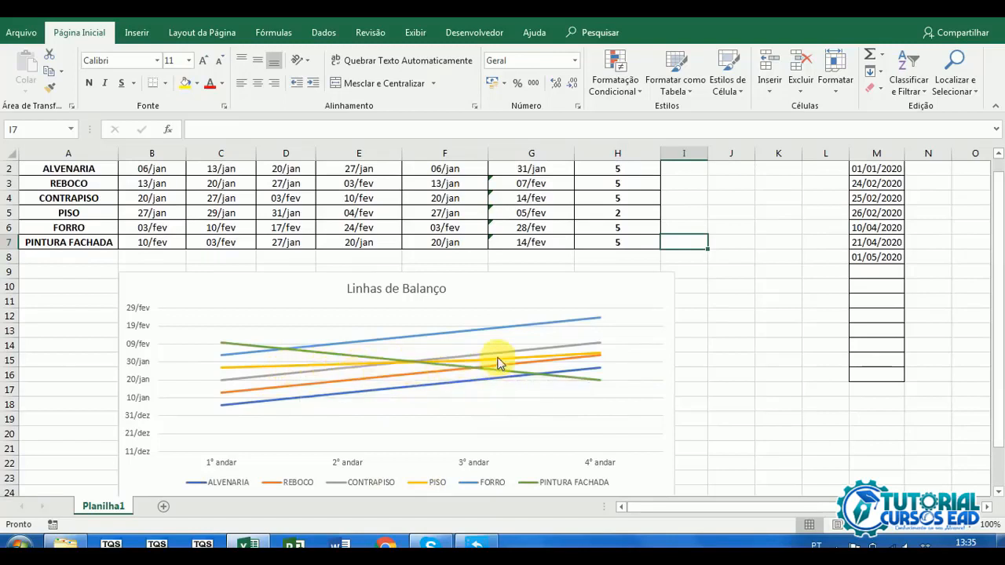
mouse_move(599, 359)
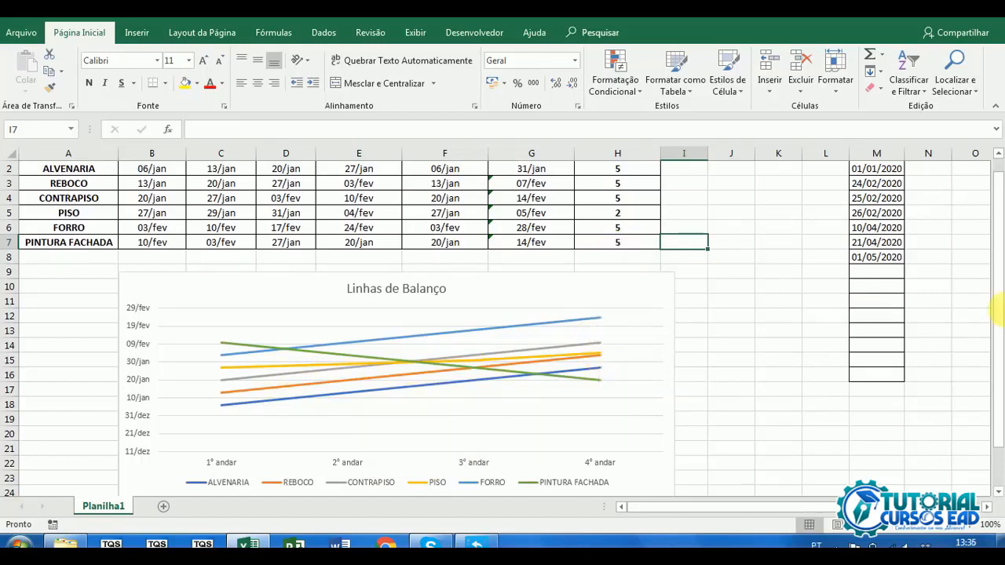
drag(999, 289, 991, 230)
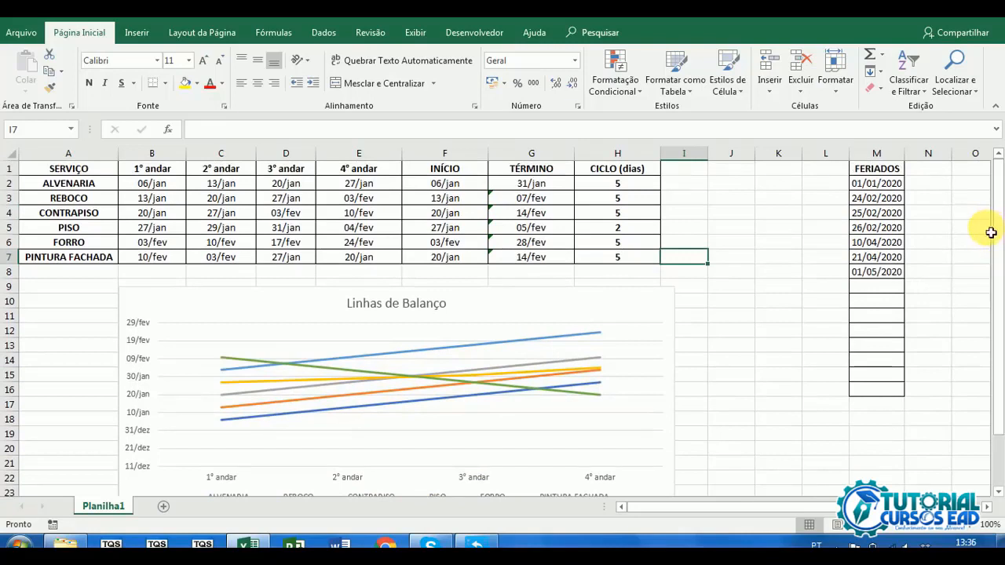
click(621, 230)
text(5)
click(658, 291)
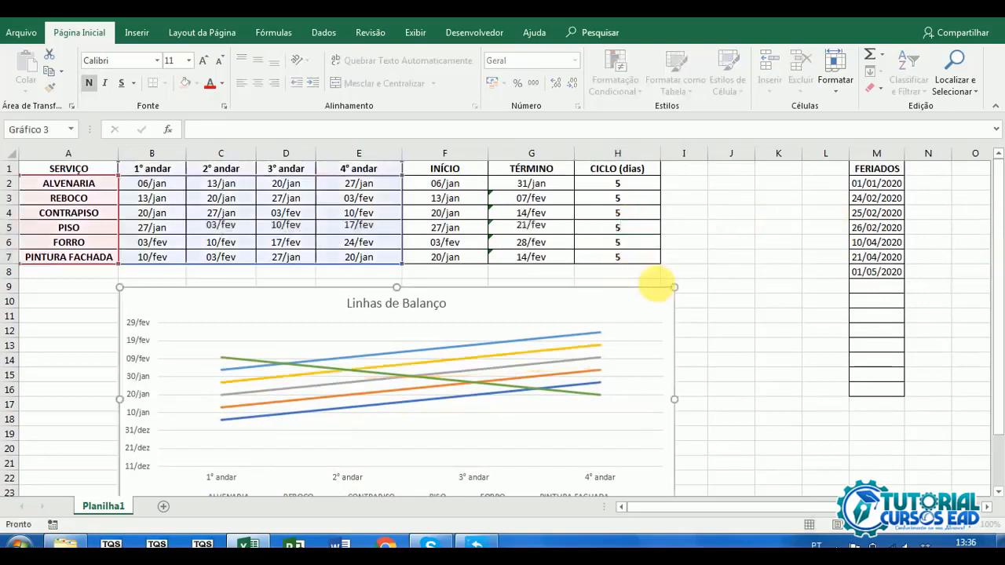
click(743, 349)
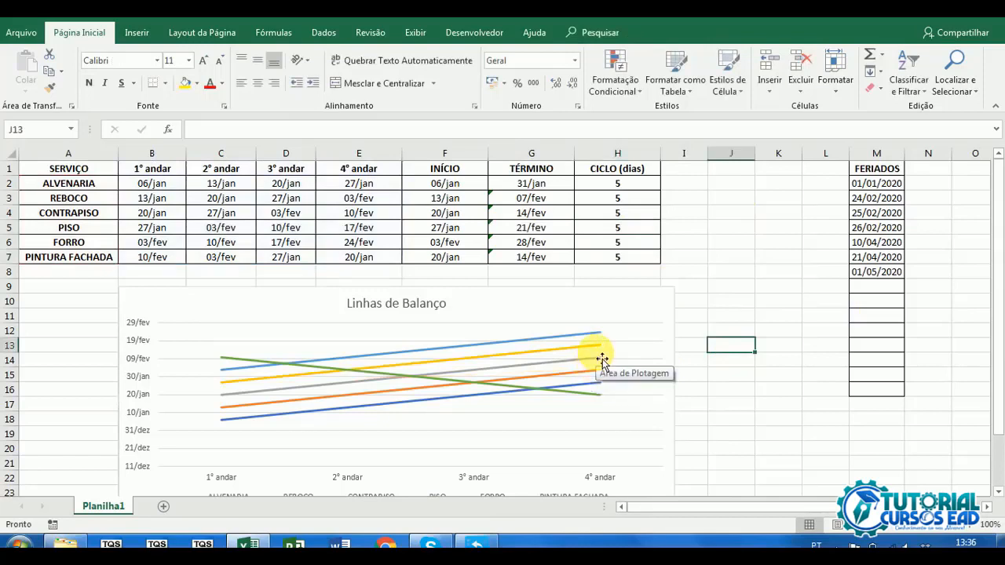
Set the PISO cycle in H5 to 8 days.
click(617, 229)
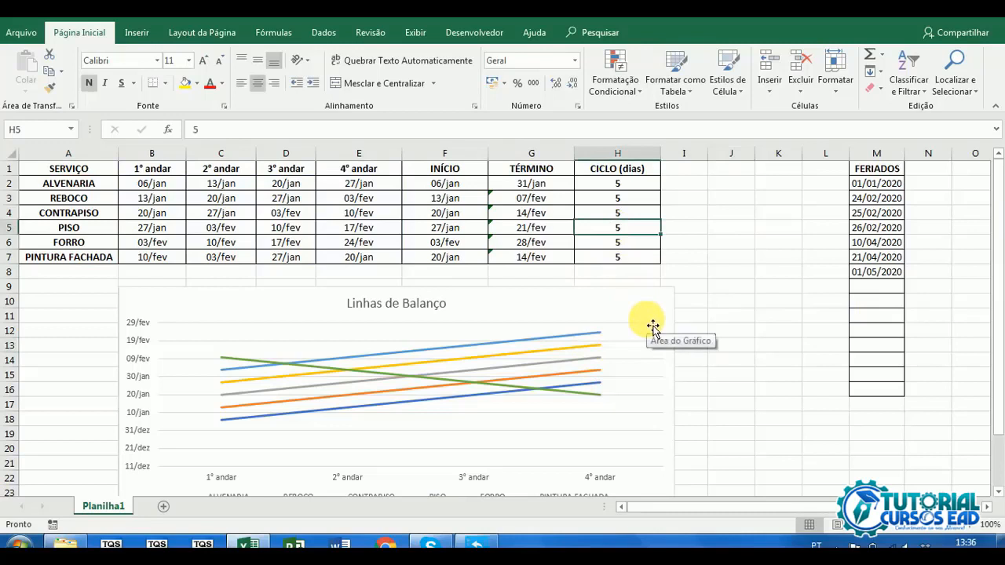
text(8)
click(753, 288)
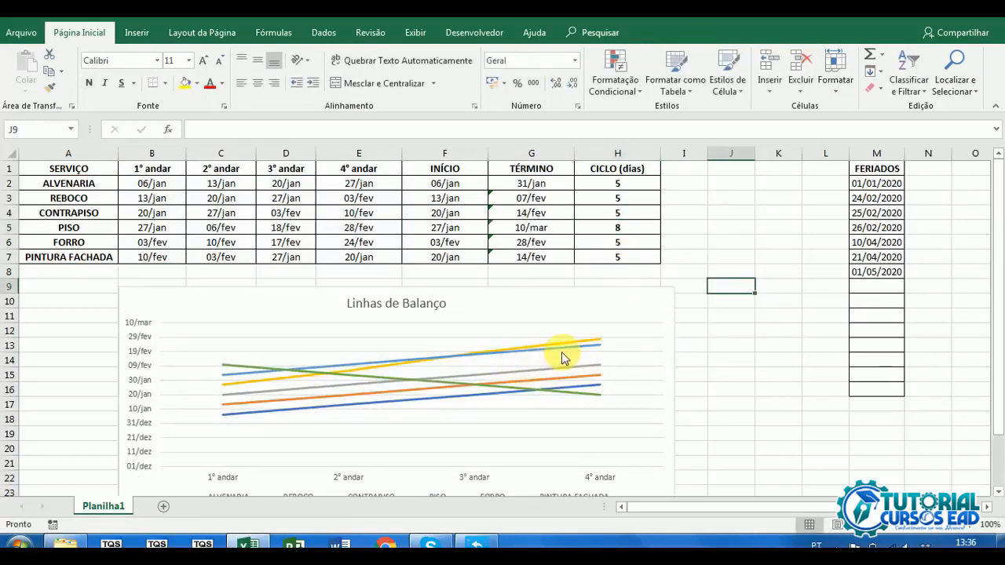
Compare the 3° andar dates of PISO and FORRO in the chart and in cells D5 and D6.
mouse_move(398, 366)
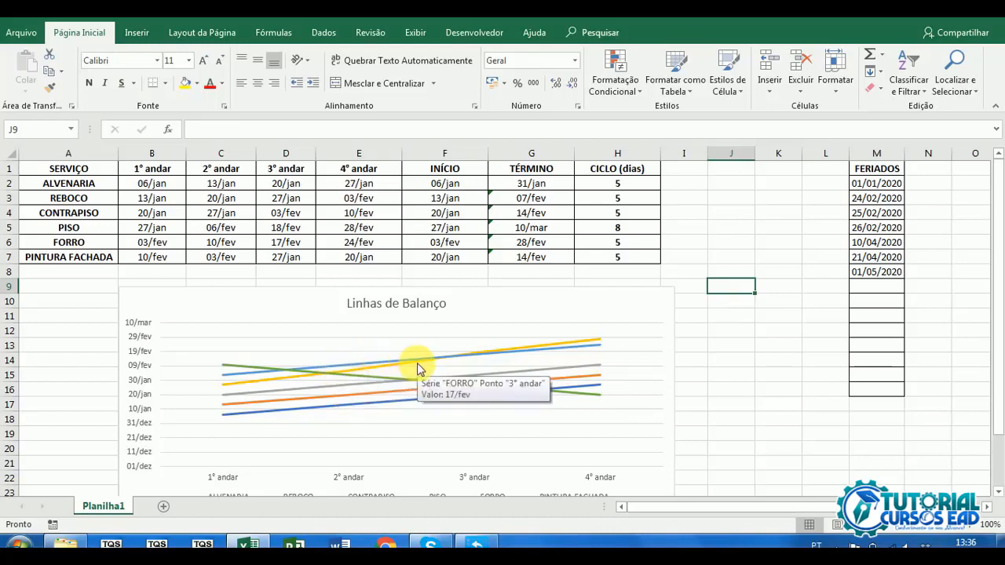
click(10, 243)
click(297, 245)
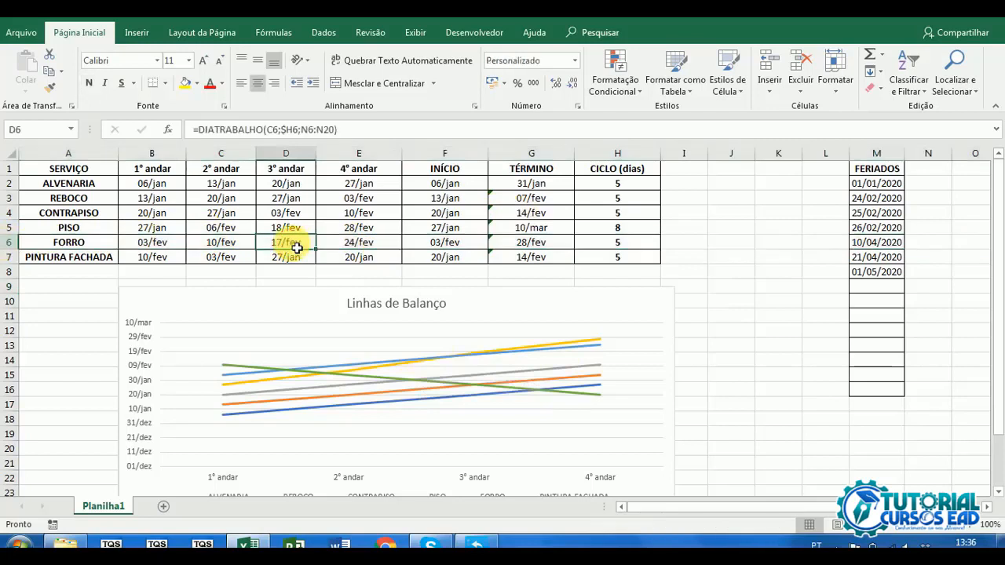
click(289, 229)
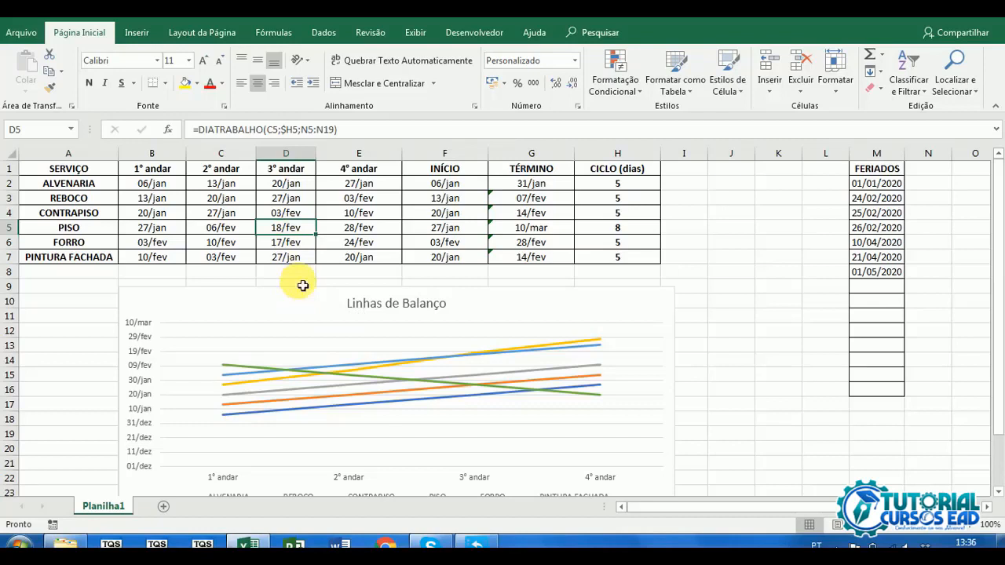
click(72, 199)
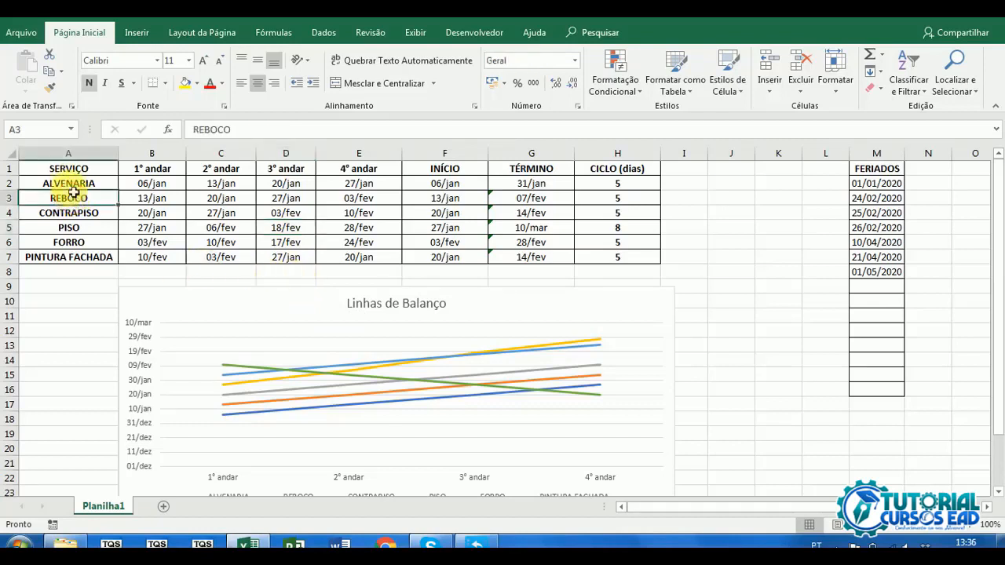
click(73, 186)
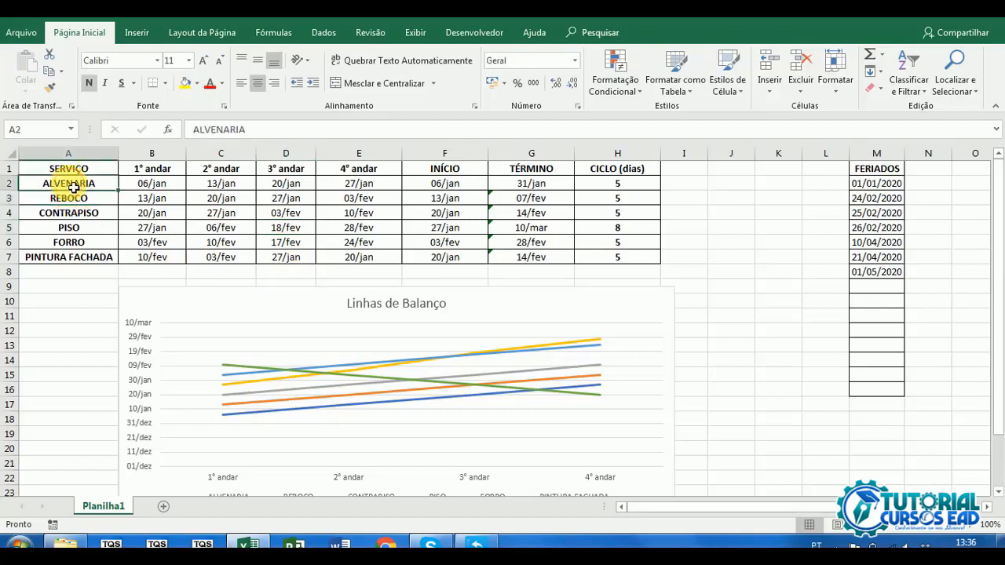
click(82, 243)
click(286, 243)
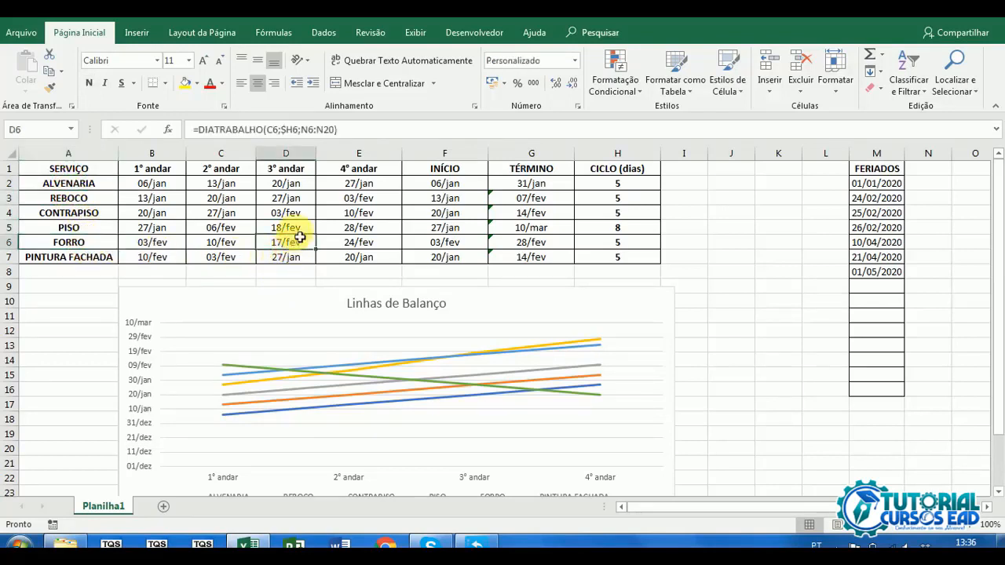
click(289, 228)
click(300, 245)
click(304, 230)
click(299, 244)
click(305, 229)
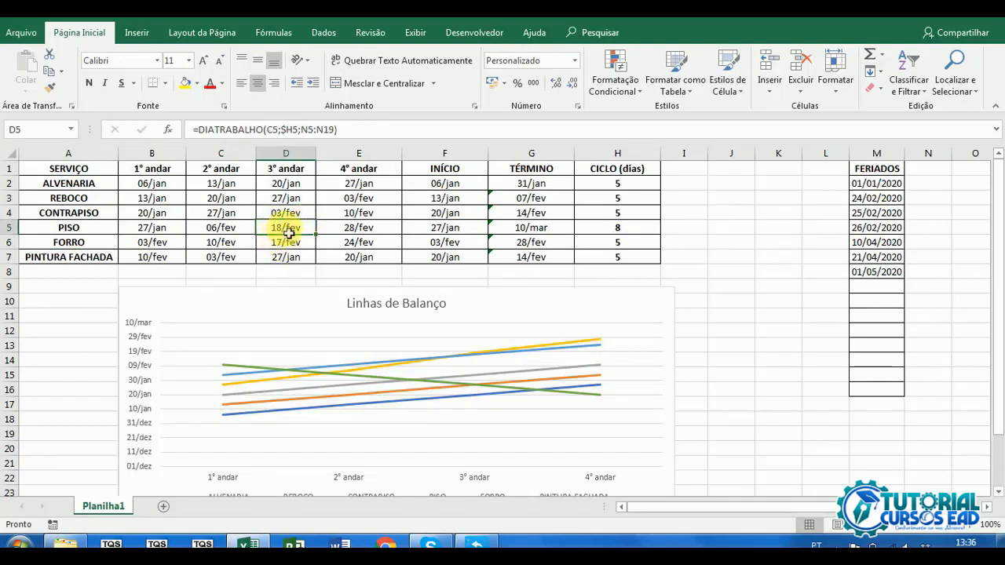
click(284, 244)
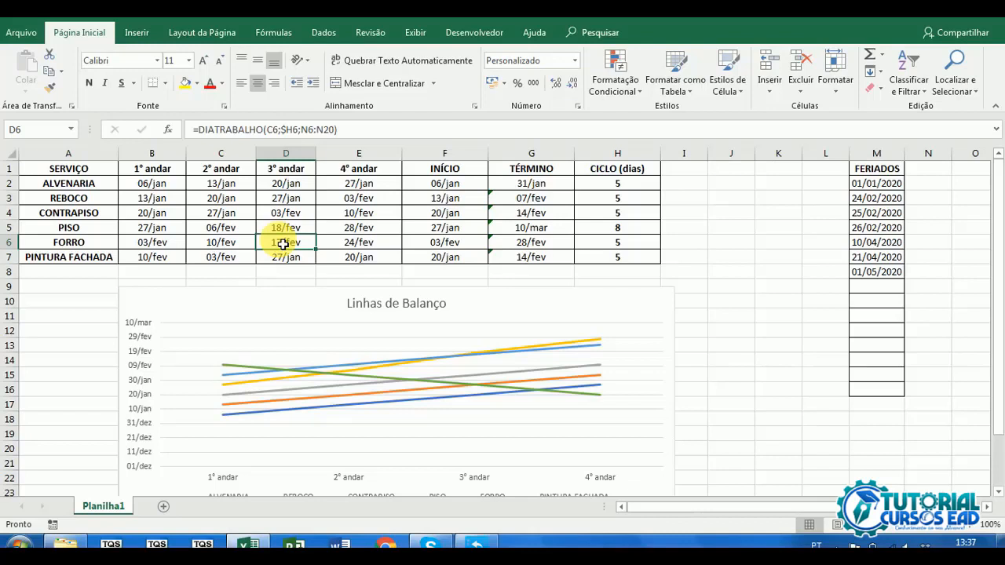
Restore the PISO cycle in H5 to 5 days by filling down the CONTRAPISO cycle from H4.
click(634, 228)
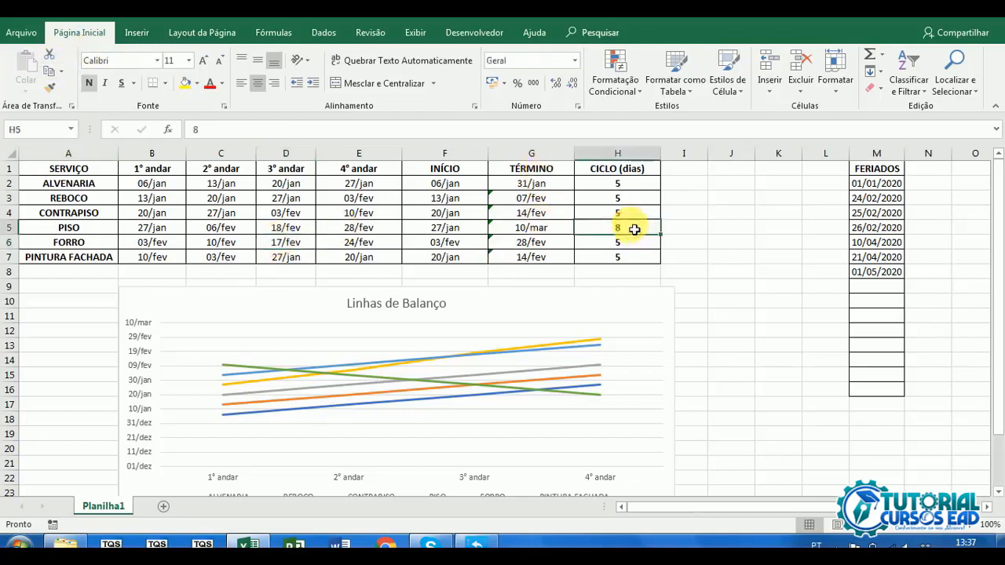
key(Down)
click(634, 229)
key(Down)
click(635, 229)
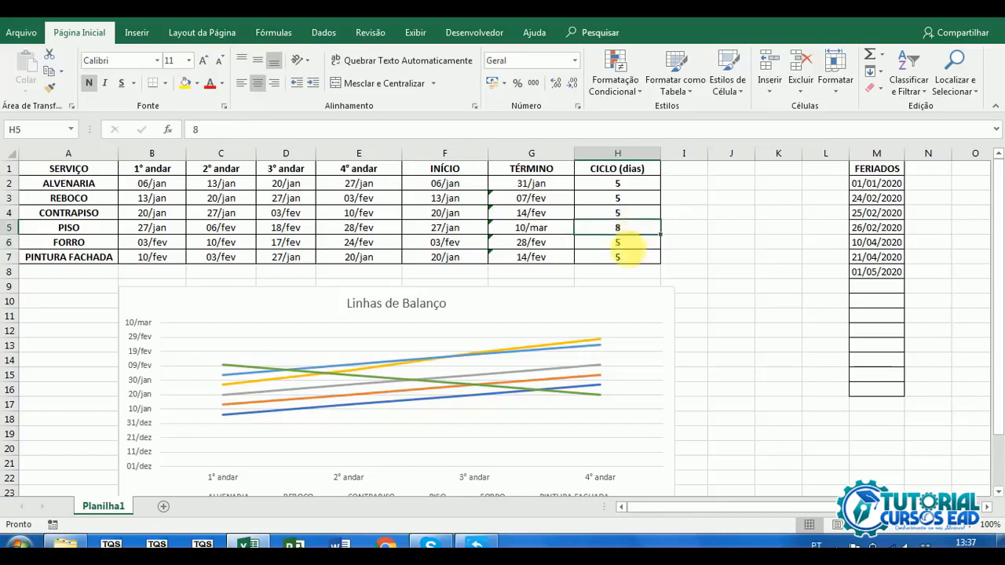
click(650, 214)
drag(666, 228, 664, 240)
click(641, 228)
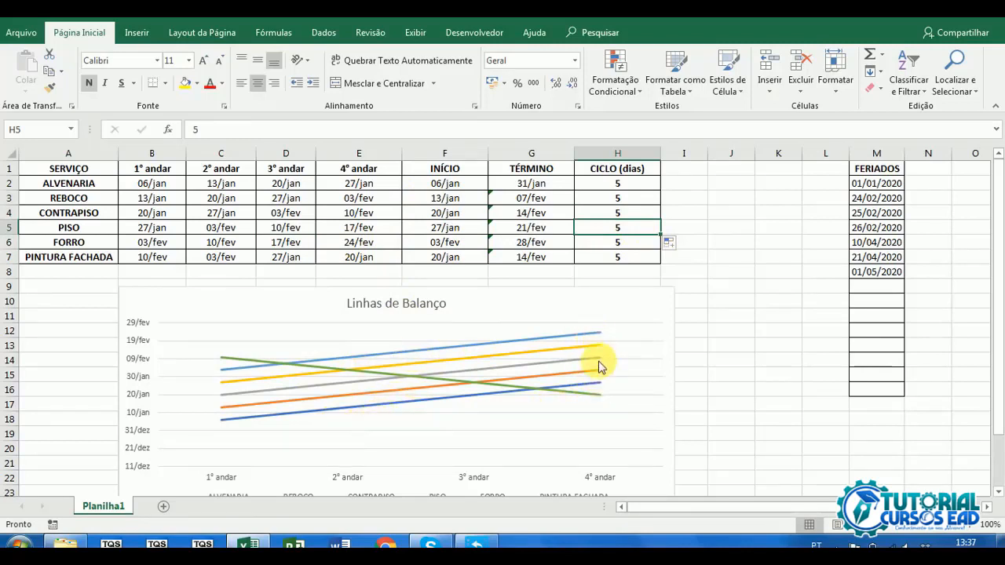
Examine the service lines at the 4° andar, the FORRO line and the complete Linhas de Balanço chart with its legend.
mouse_move(605, 370)
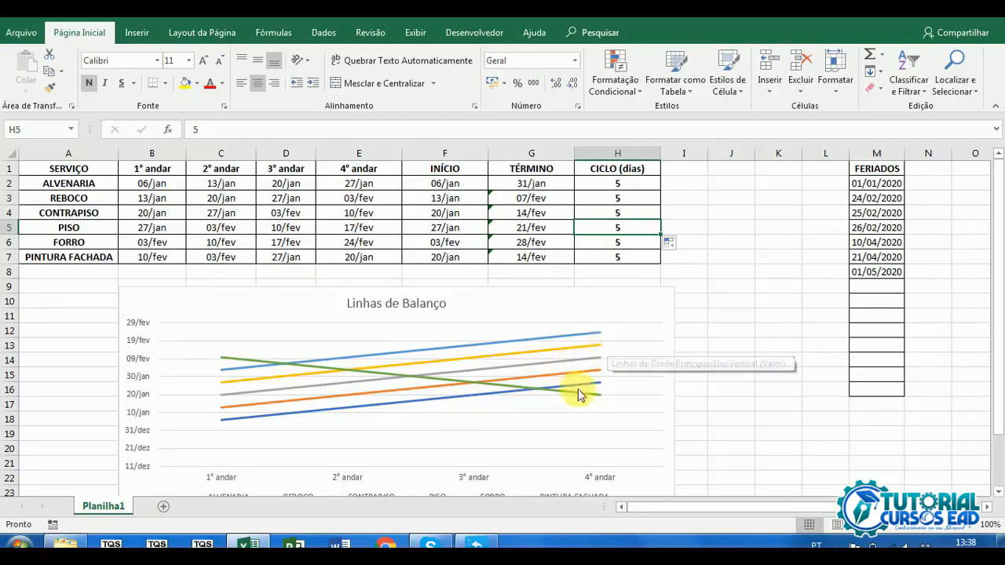
mouse_move(604, 387)
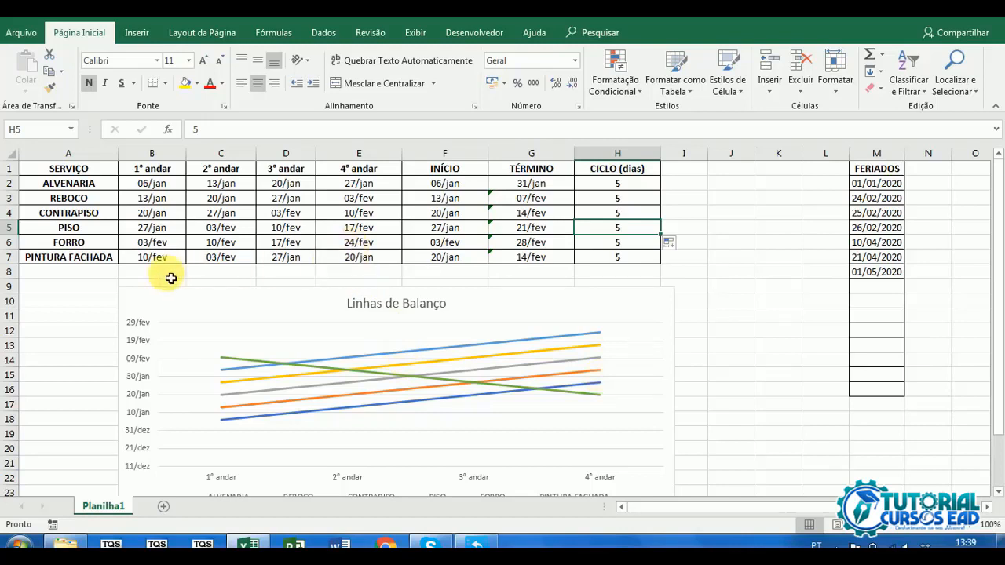
click(105, 243)
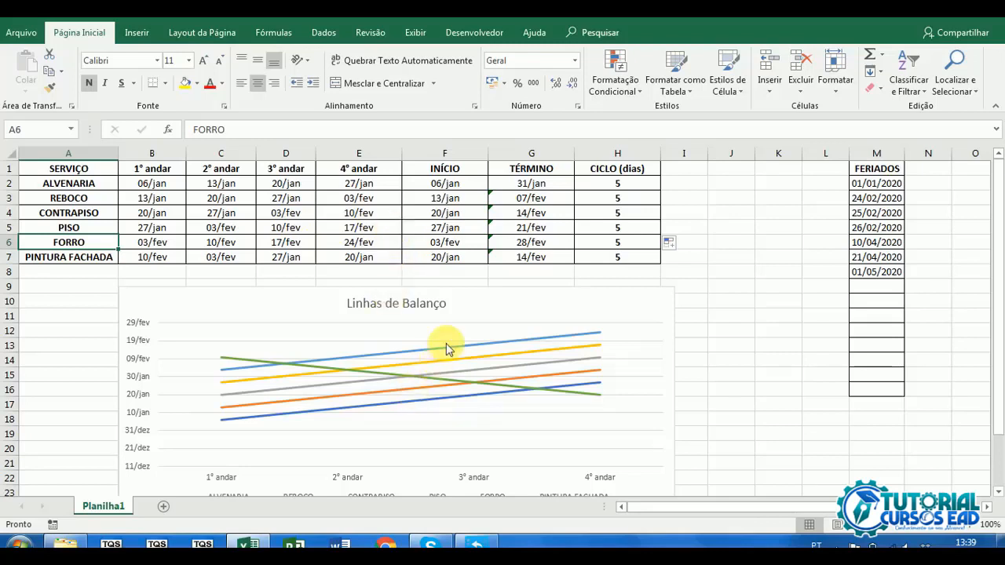
mouse_move(446, 346)
scroll(375, 355, down, 1)
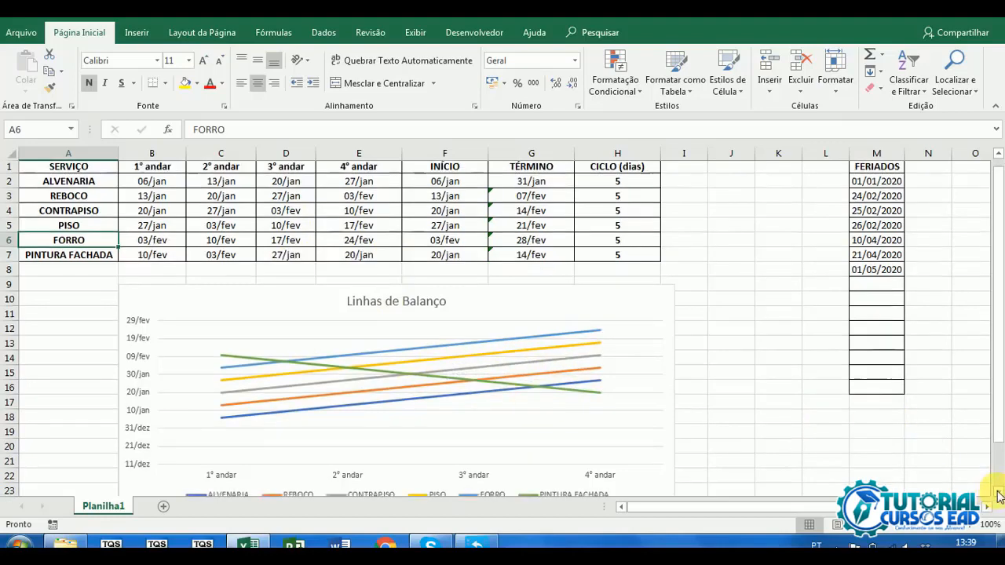
click(671, 324)
click(732, 332)
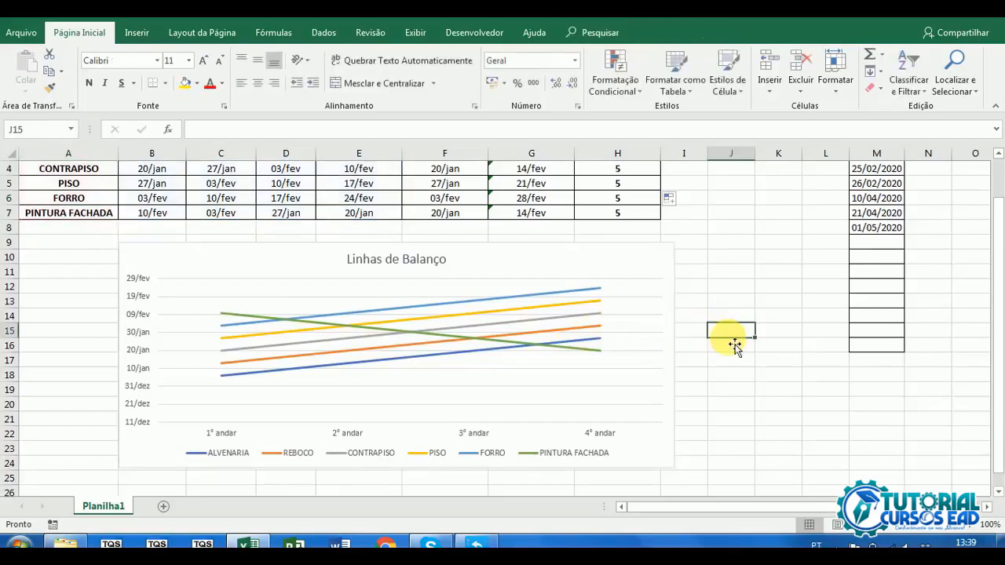